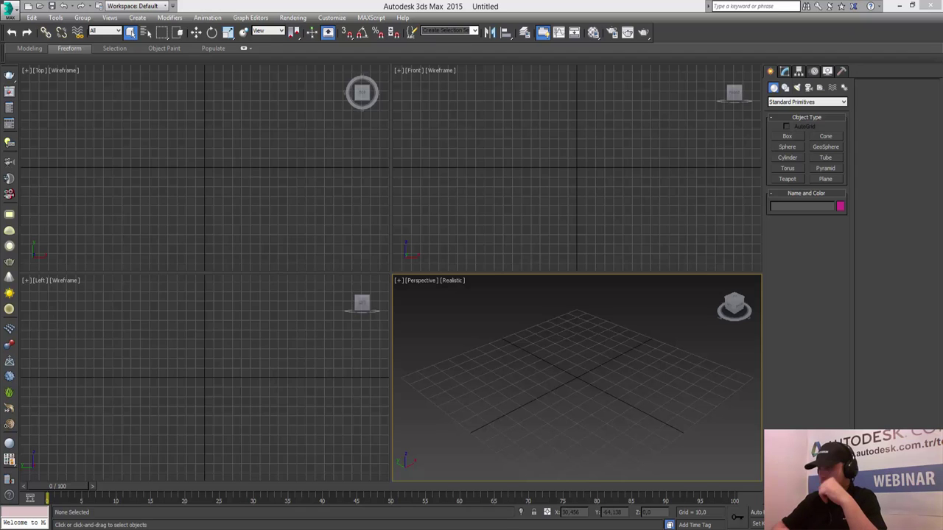
- Glance at the Material Editor's map slots, then list the Compound Objects types such as Boolean and Loft
{"action": "left_click", "coordinate": [475, 236]}
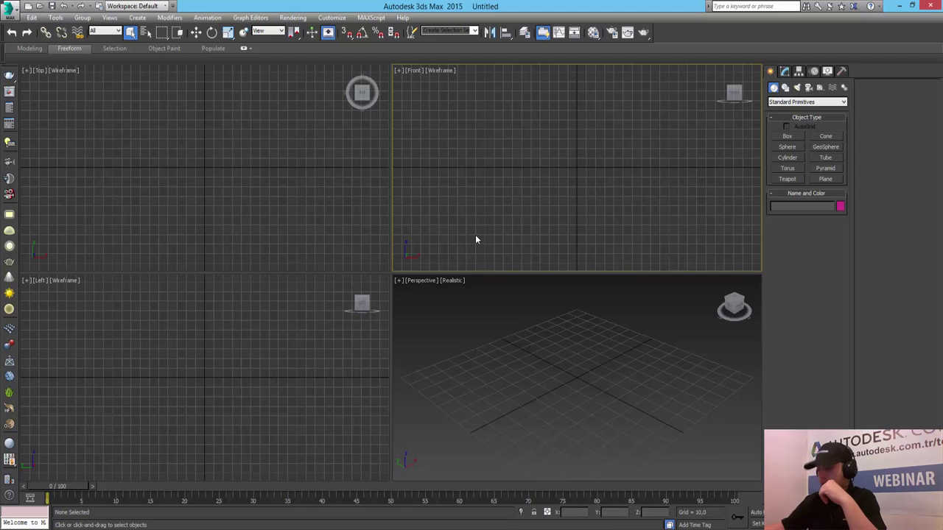
{"action": "key", "text": "m"}
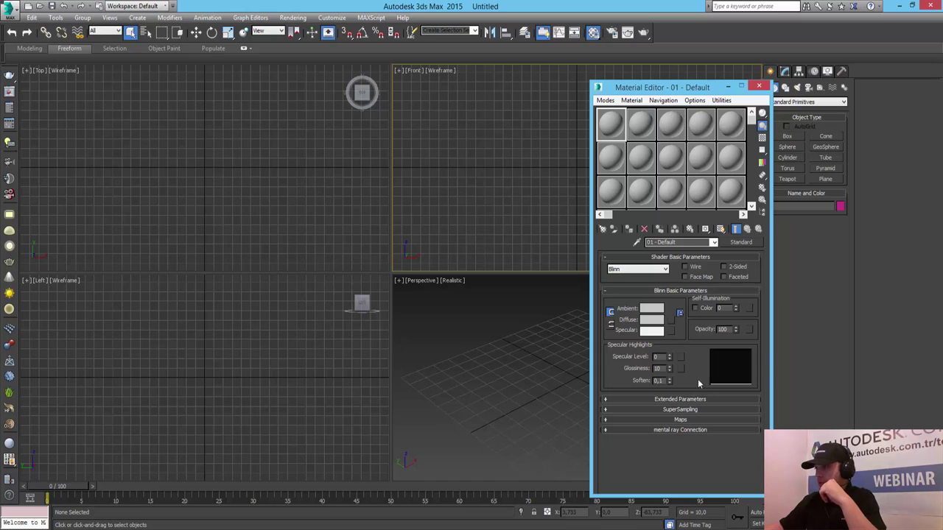
{"action": "left_click", "coordinate": [685, 419]}
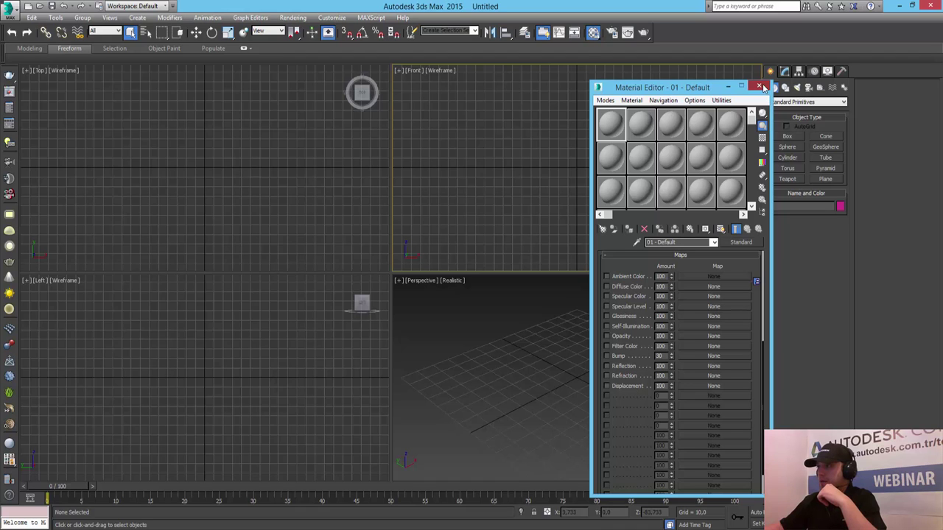
{"action": "left_click", "coordinate": [759, 87]}
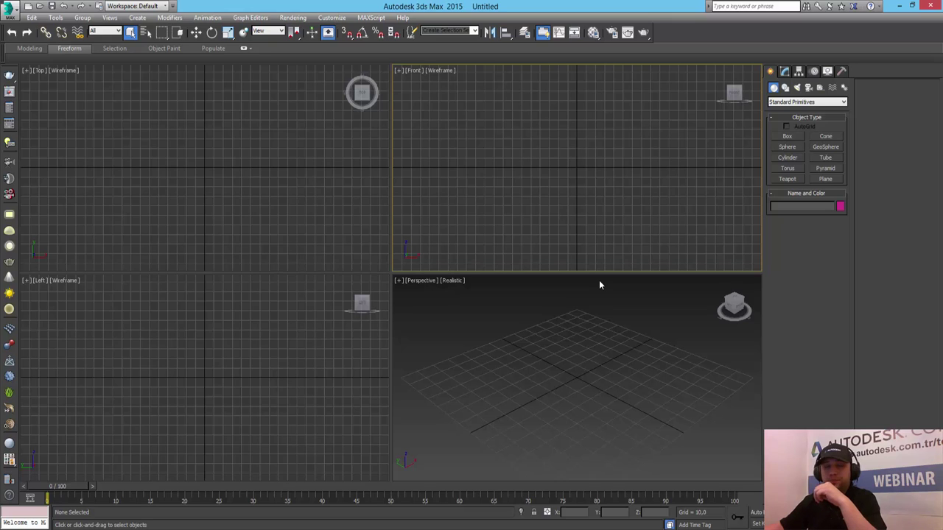
{"action": "left_click", "coordinate": [785, 102]}
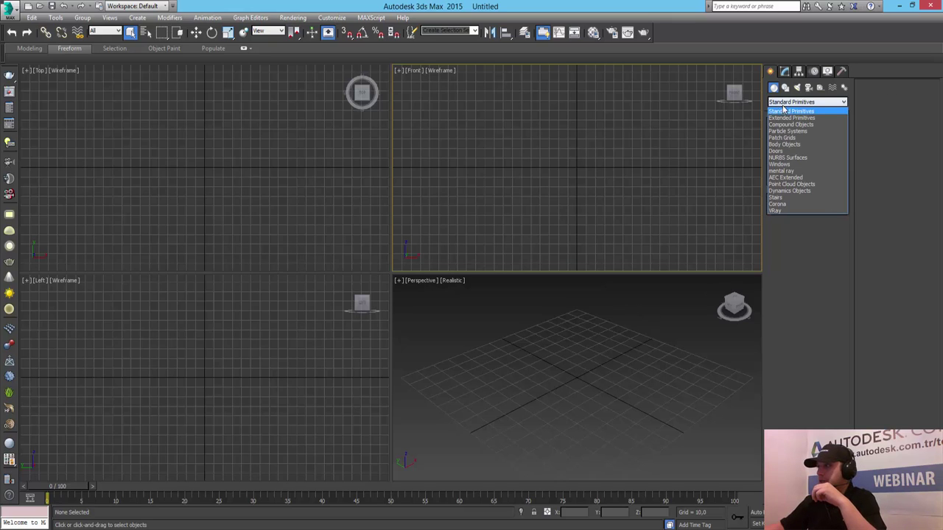
{"action": "left_click", "coordinate": [794, 125]}
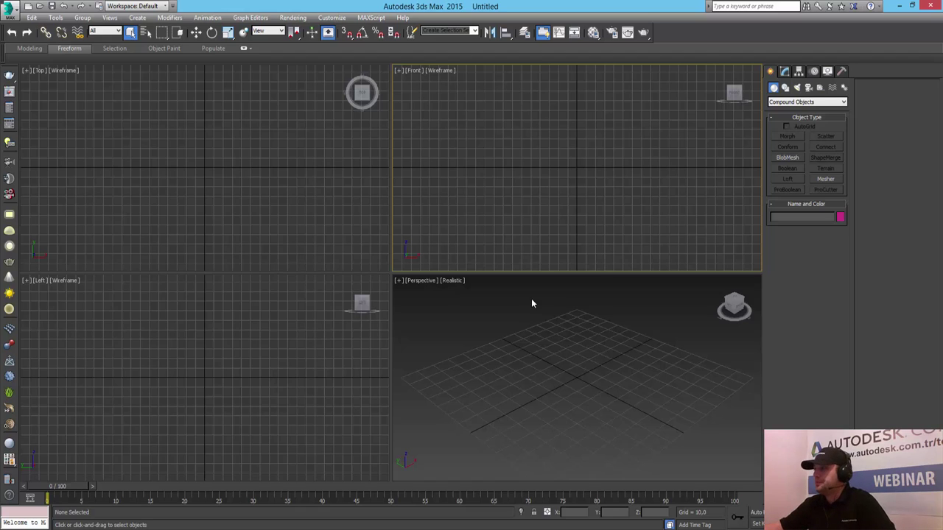
- Create a VRayPlane at the grid centre in the Perspective viewport
{"action": "left_click", "coordinate": [795, 103]}
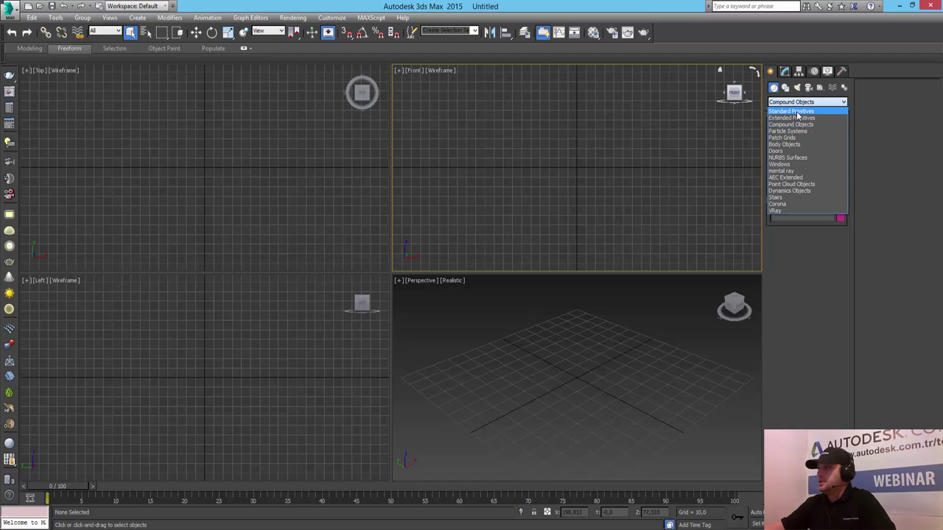
{"action": "left_click", "coordinate": [797, 111]}
{"action": "left_click", "coordinate": [793, 103]}
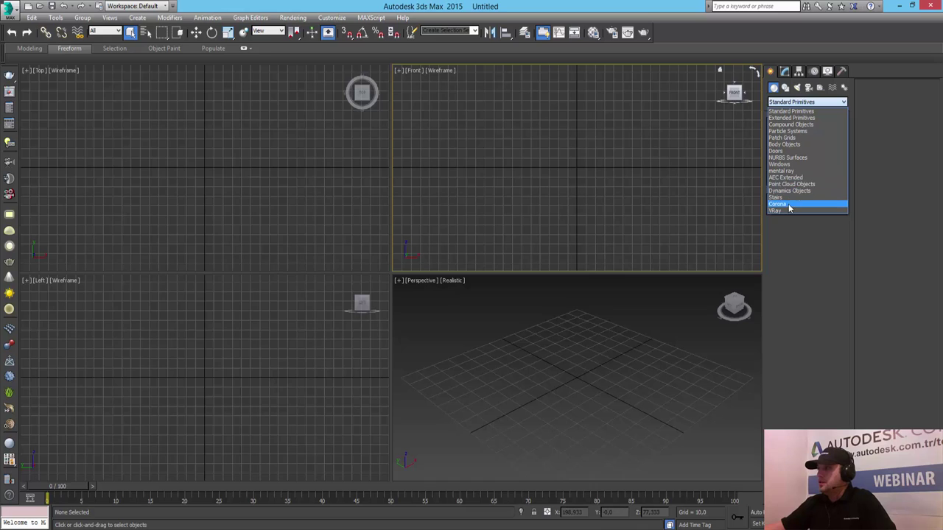
{"action": "left_click", "coordinate": [781, 210]}
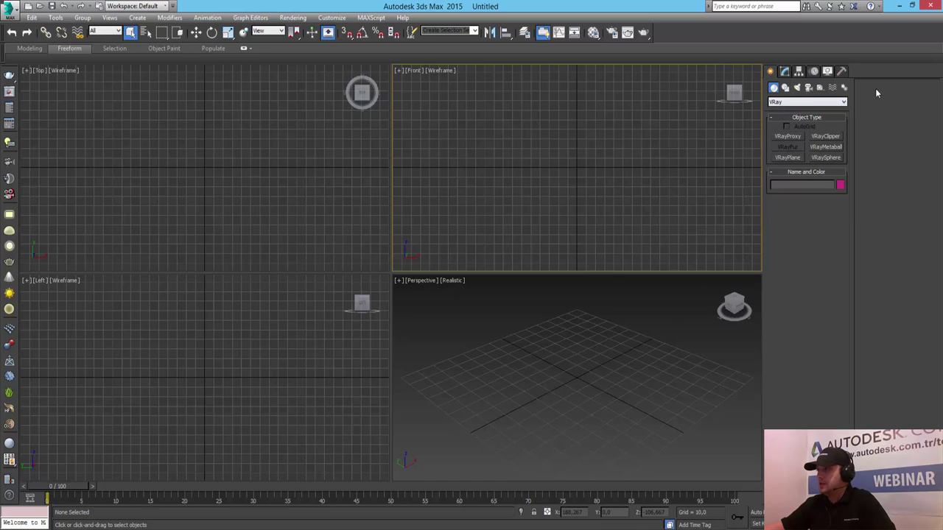
{"action": "left_click", "coordinate": [787, 158]}
{"action": "left_click", "coordinate": [568, 384]}
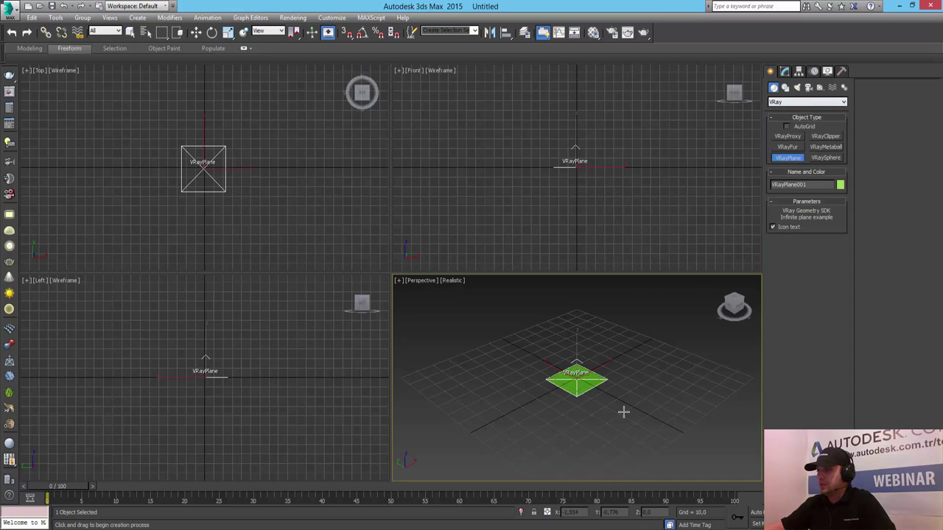
{"action": "left_click", "coordinate": [293, 18]}
- Assign V-Ray Adv 3.00.07 as production and V-Ray RT 3.00.07 as ActiveShade renderer, saved as defaults
{"action": "left_click", "coordinate": [314, 42]}
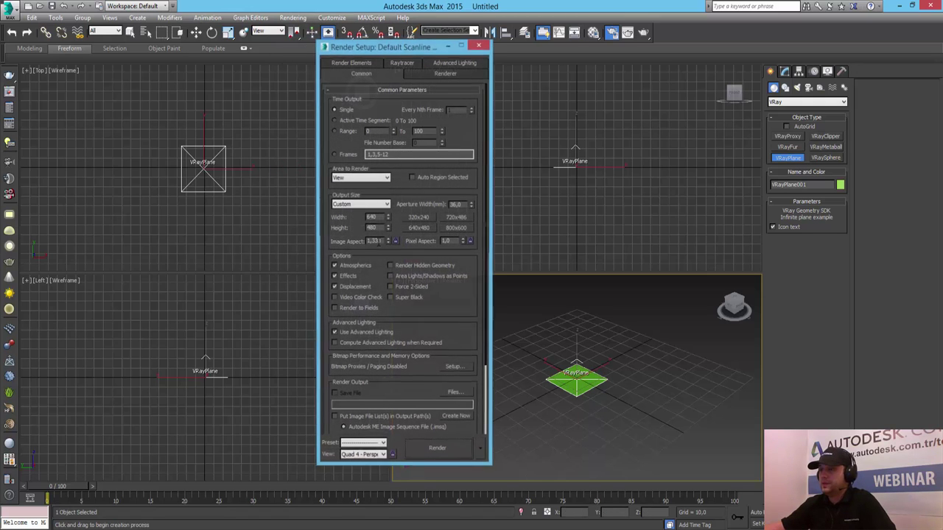
{"action": "scroll", "coordinate": [411, 127], "scroll_direction": "down", "scroll_amount": 2}
{"action": "scroll", "coordinate": [410, 127], "scroll_direction": "down", "scroll_amount": 2}
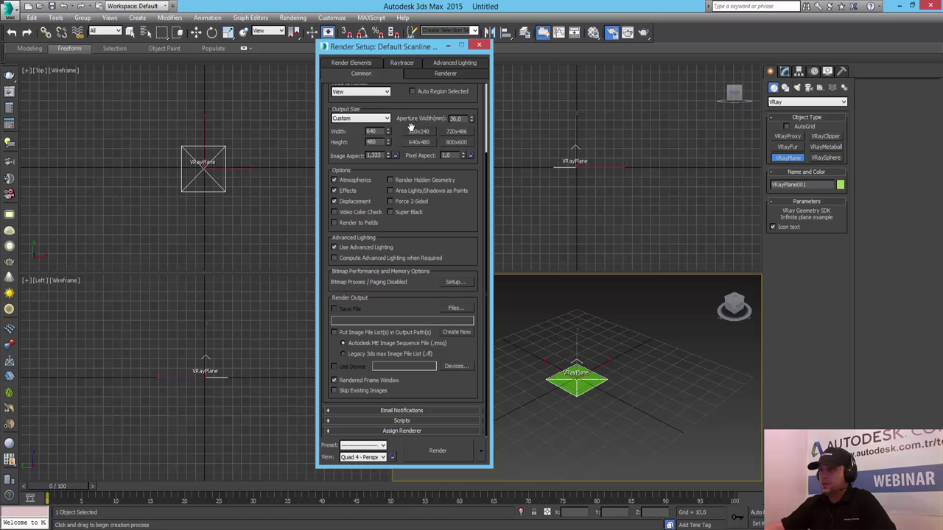
{"action": "left_click", "coordinate": [394, 431]}
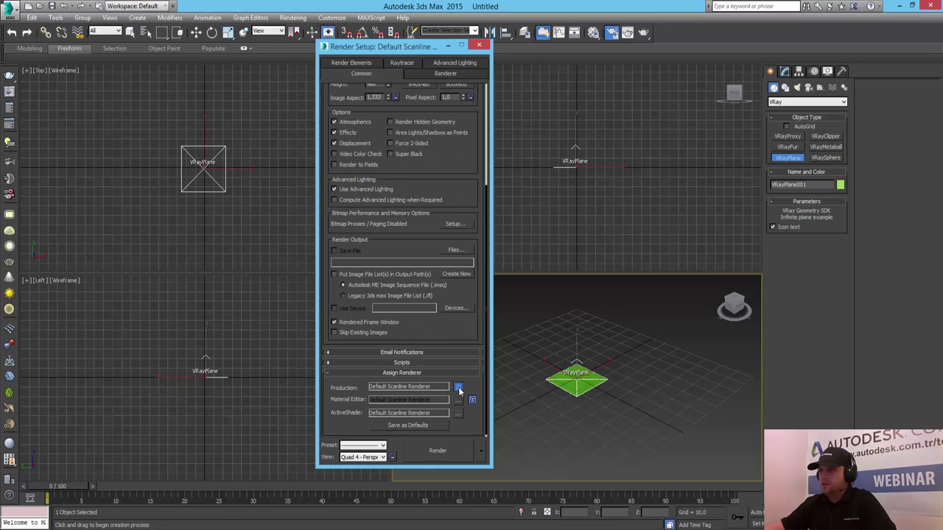
{"action": "left_click", "coordinate": [458, 388]}
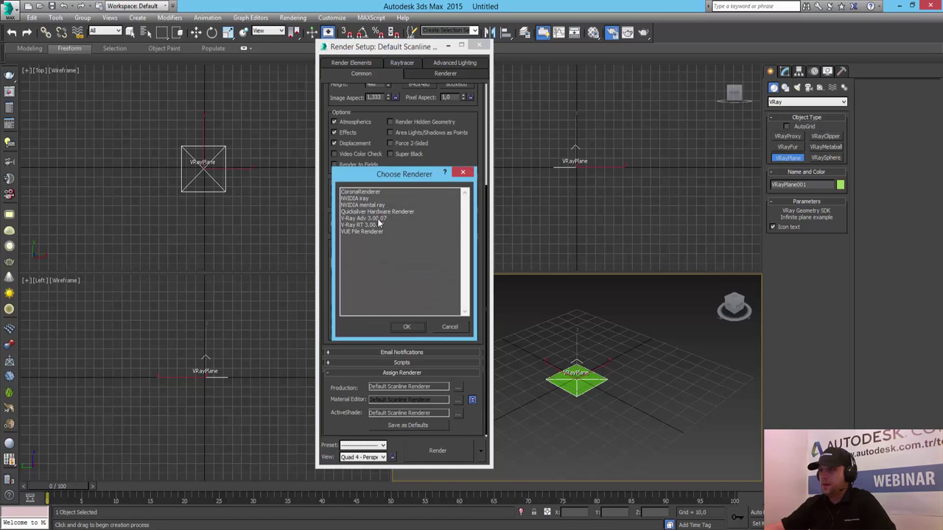
{"action": "double_click", "coordinate": [380, 218]}
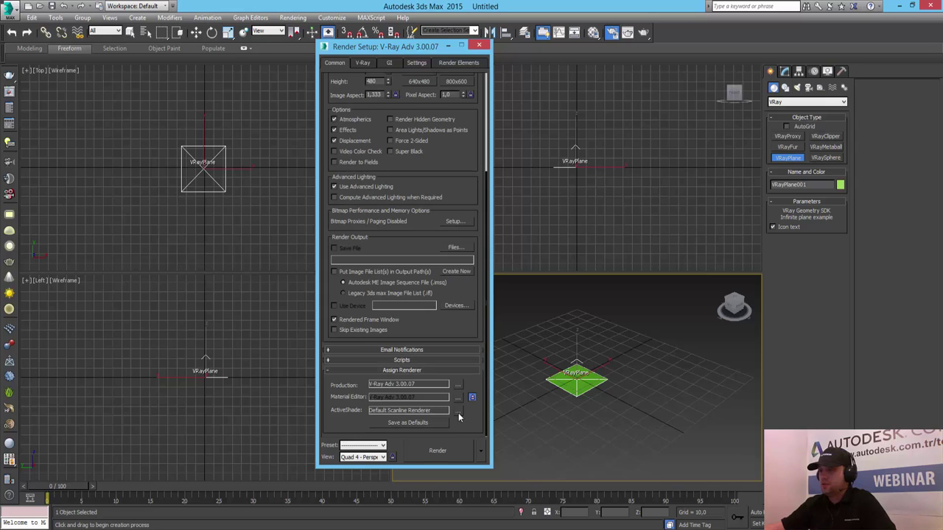
{"action": "left_click", "coordinate": [457, 411]}
{"action": "double_click", "coordinate": [370, 204]}
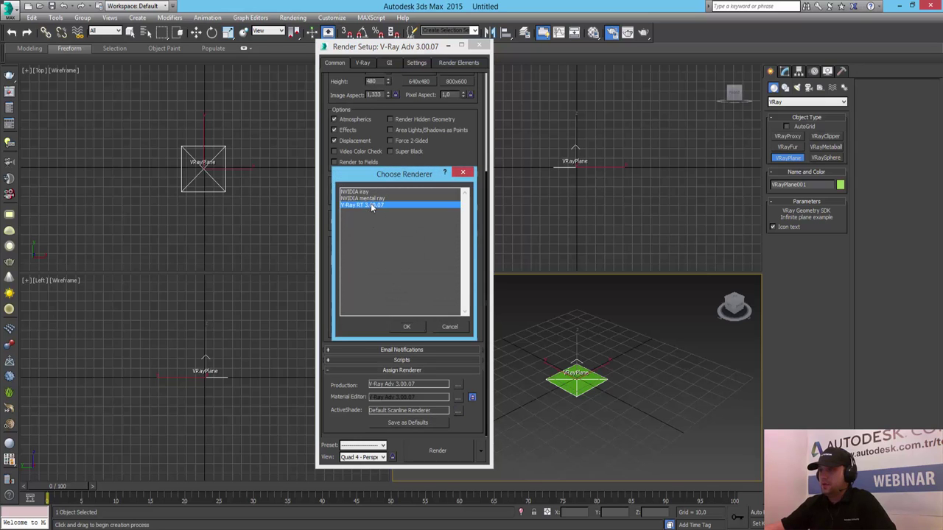
{"action": "left_click", "coordinate": [410, 425]}
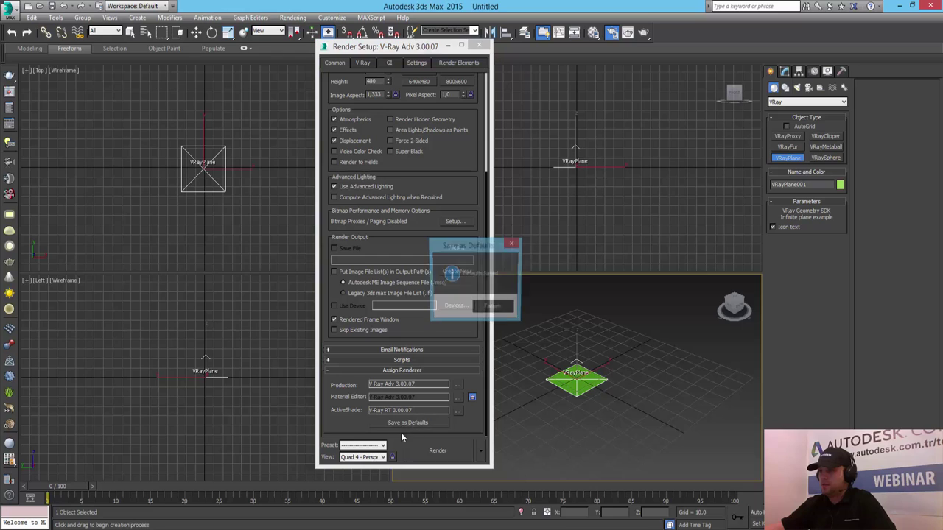
{"action": "left_click", "coordinate": [495, 314]}
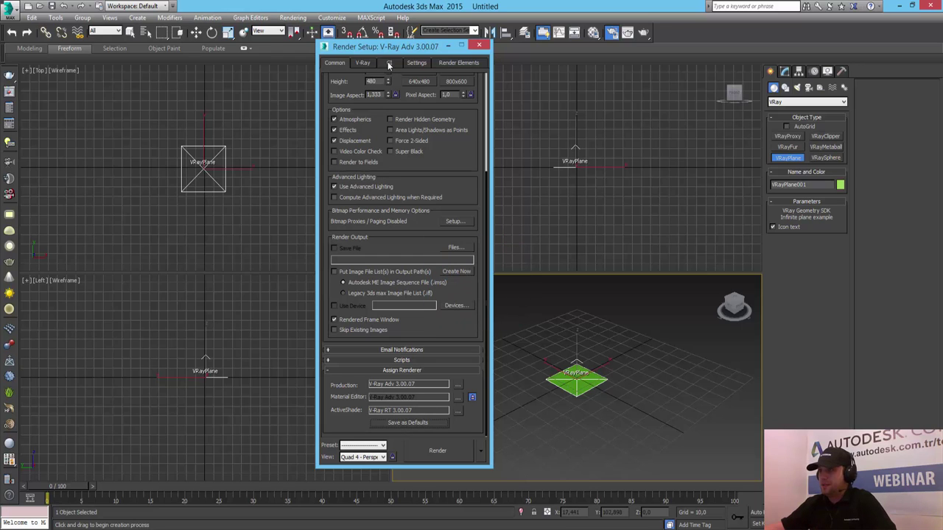
- Enable GI with Light cache as secondary engine, irradiance subdivs 20 and interpolation samples 10
{"action": "left_click", "coordinate": [364, 64]}
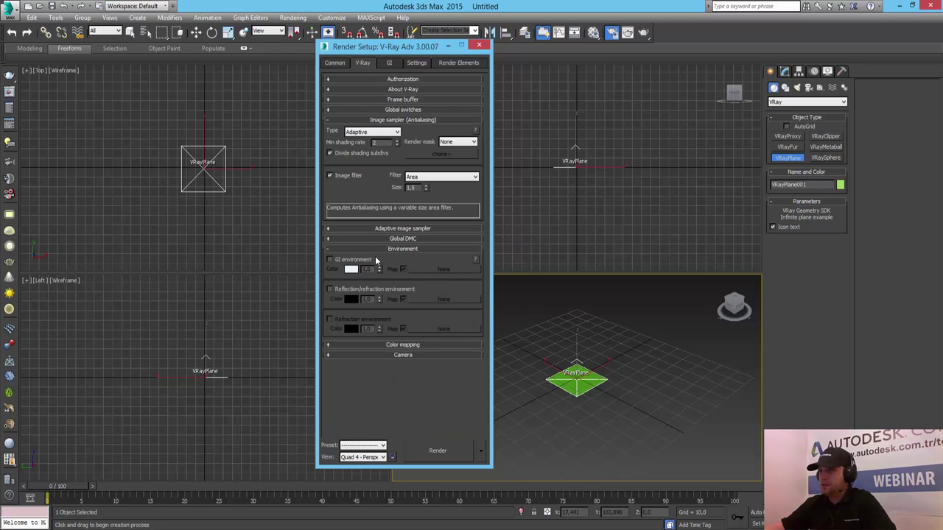
{"action": "left_click", "coordinate": [345, 263]}
{"action": "left_click", "coordinate": [388, 62]}
{"action": "left_click", "coordinate": [330, 90]}
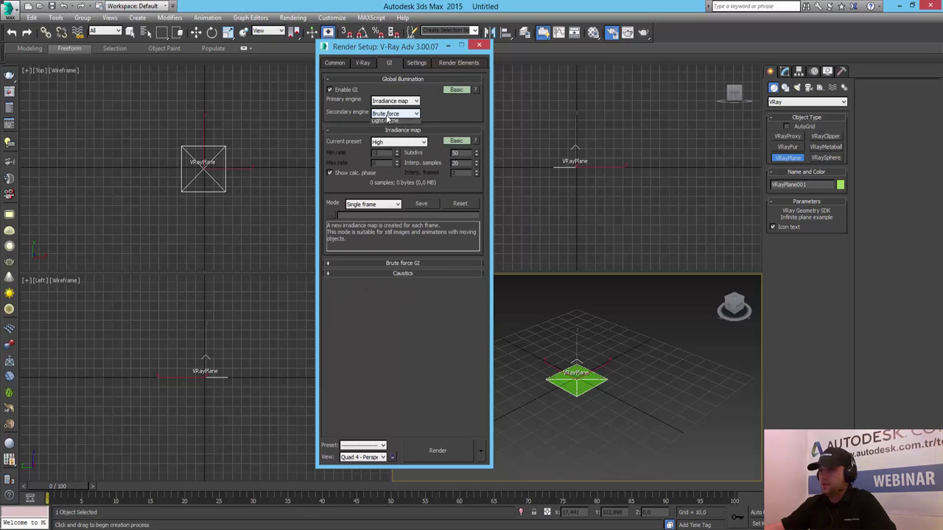
{"action": "left_click", "coordinate": [396, 113]}
{"action": "left_click", "coordinate": [395, 144]}
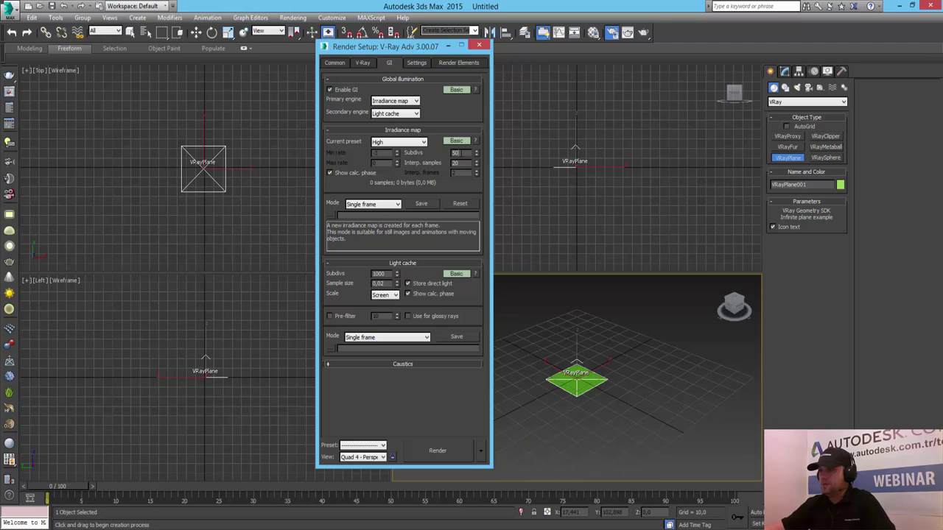
{"action": "type", "text": "20"}
{"action": "key", "text": "Tab"}
{"action": "type", "text": "10"}
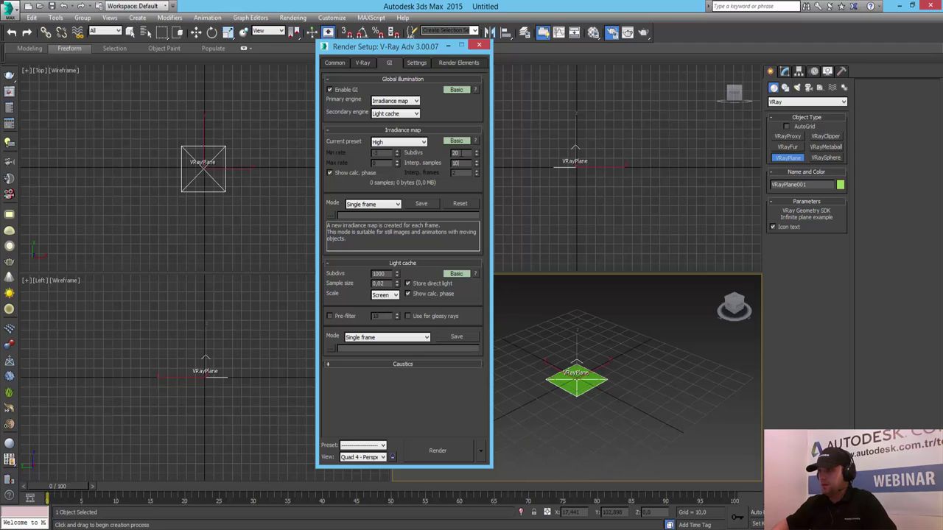
{"action": "key", "text": "Return"}
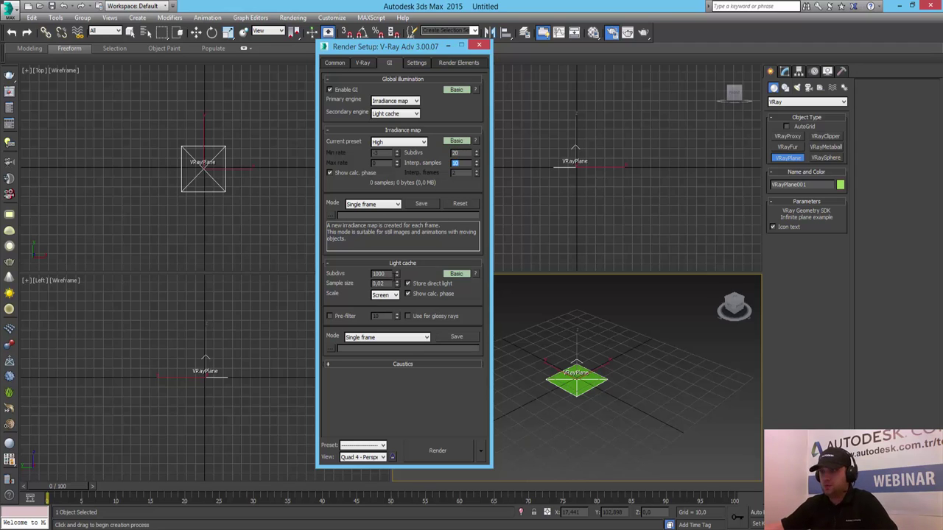
- Set light cache subdivisions to 20 and the irradiance map preset to Very low
{"action": "double_click", "coordinate": [379, 273]}
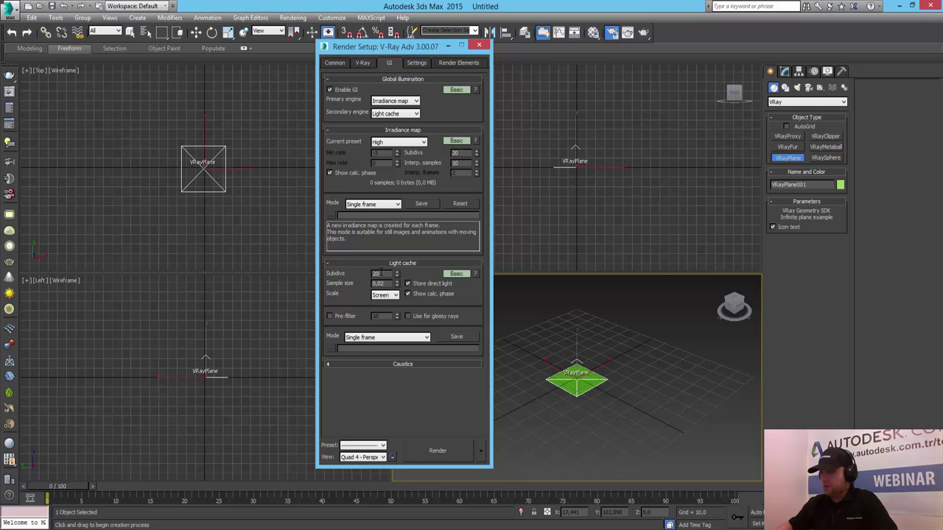
{"action": "type", "text": "20"}
{"action": "key", "text": "Return"}
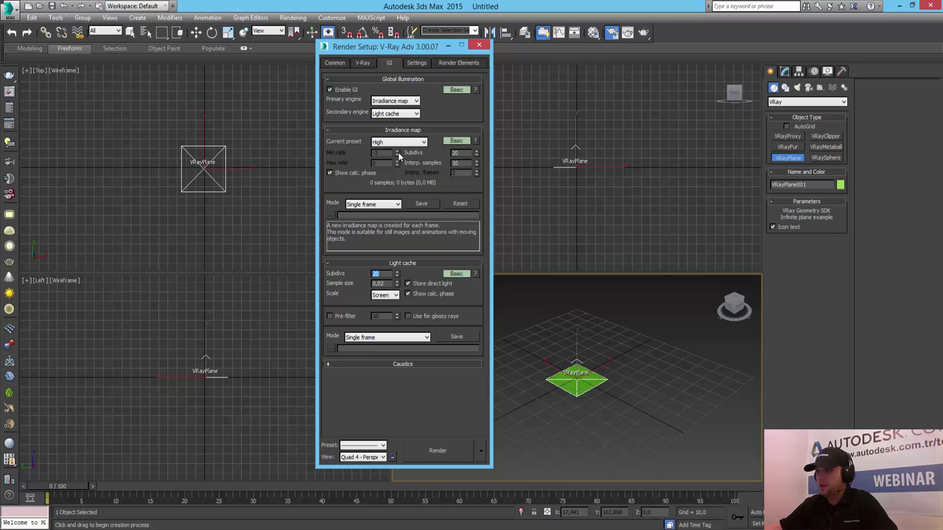
{"action": "left_click", "coordinate": [398, 141]}
{"action": "left_click", "coordinate": [394, 159]}
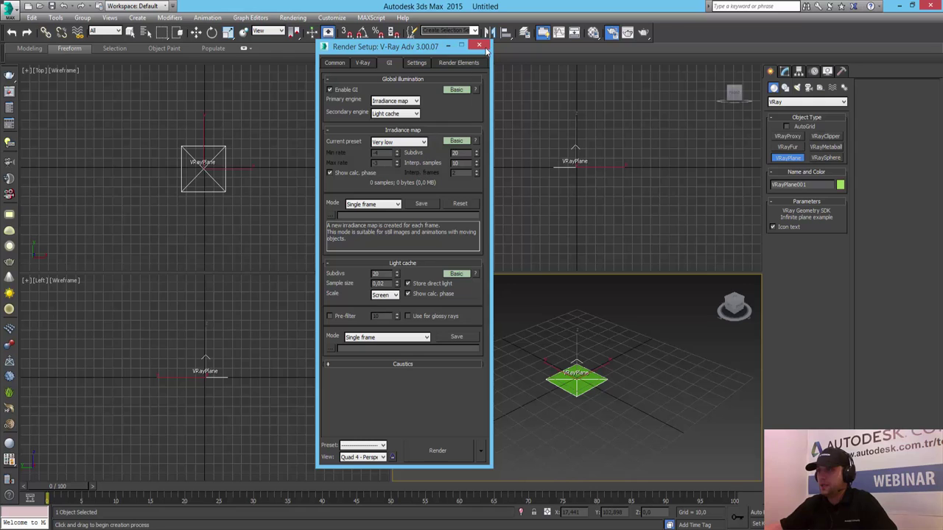
{"action": "left_click", "coordinate": [479, 46]}
- Cancel the extra plane and change the VRay plane's object colour to grey
{"action": "left_click", "coordinate": [571, 253]}
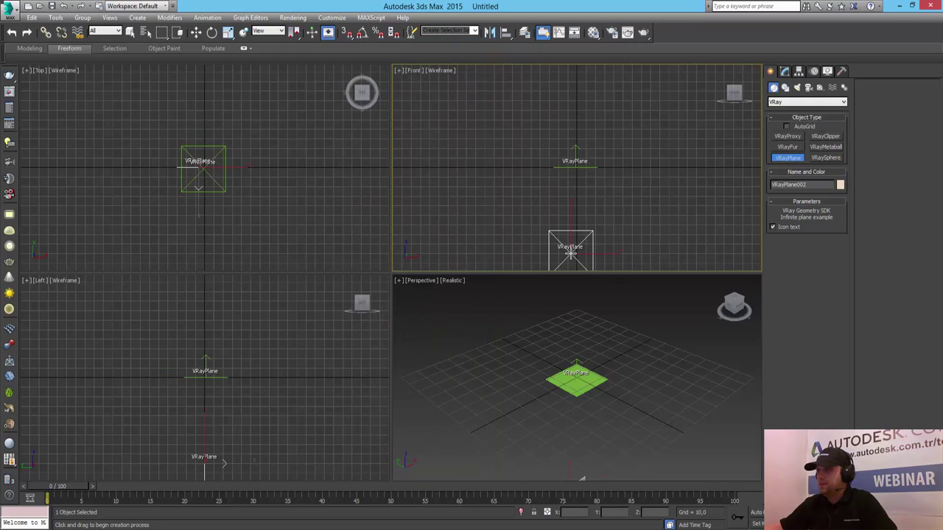
{"action": "right_click", "coordinate": [571, 253]}
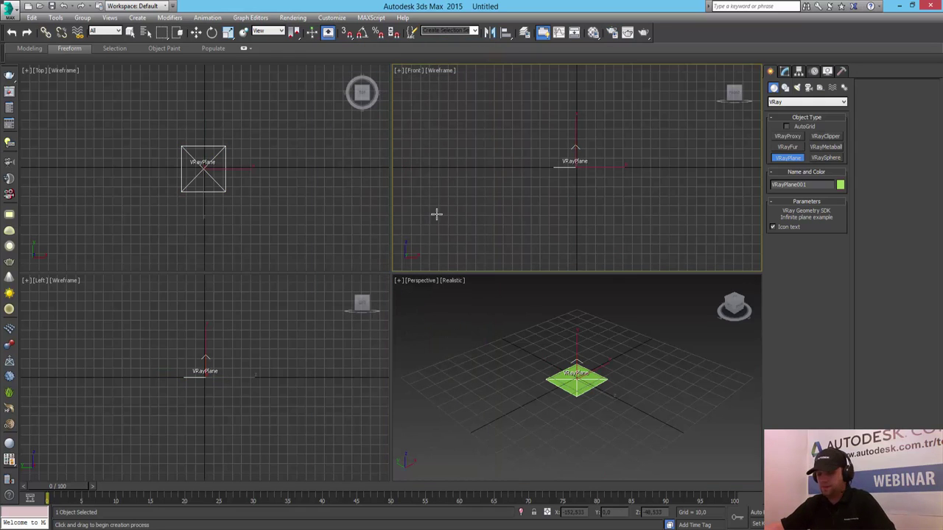
{"action": "key", "text": "w"}
{"action": "left_click", "coordinate": [577, 379]}
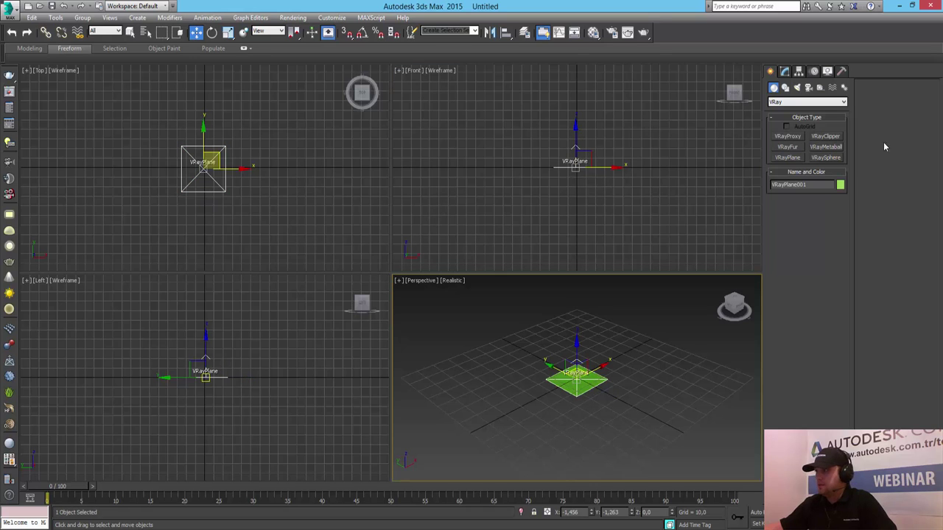
{"action": "left_click", "coordinate": [785, 71]}
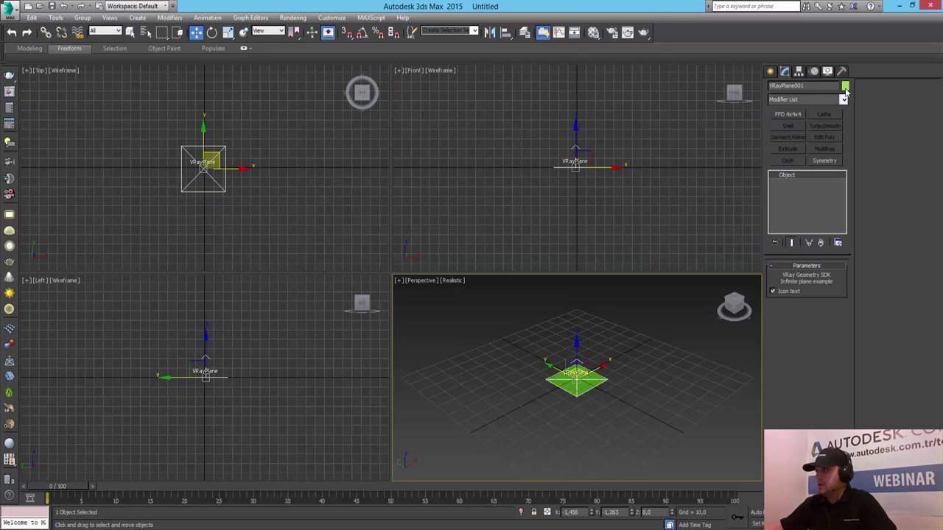
{"action": "left_click", "coordinate": [845, 86]}
{"action": "left_click", "coordinate": [535, 294]}
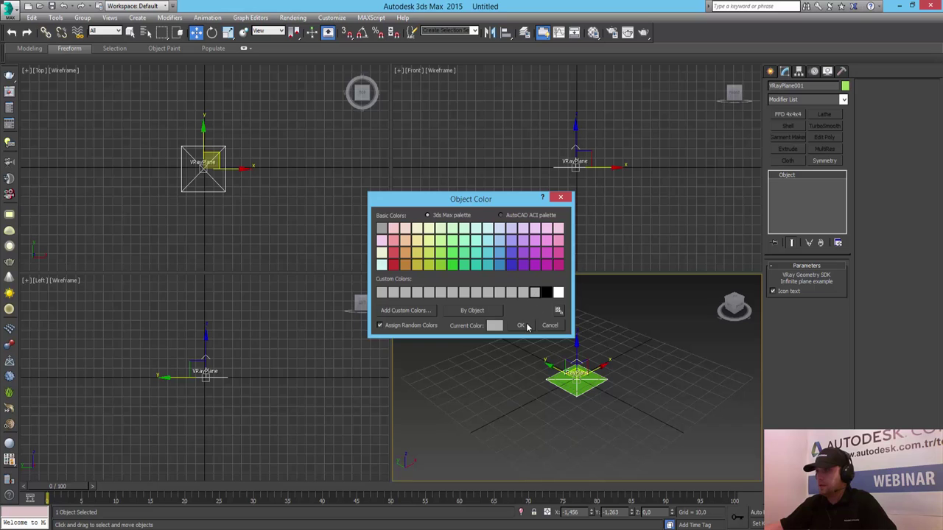
{"action": "left_click", "coordinate": [527, 326]}
{"action": "left_click", "coordinate": [642, 284]}
- Draw a thin Box (35.367×47.481×1.522) over the VRay plane
{"action": "left_click", "coordinate": [771, 71]}
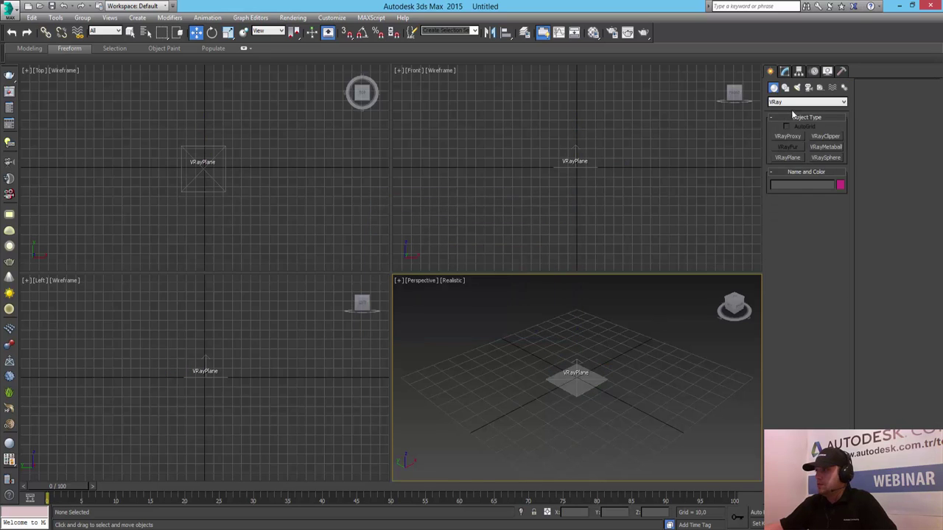
{"action": "left_click", "coordinate": [792, 103]}
{"action": "left_click", "coordinate": [786, 114]}
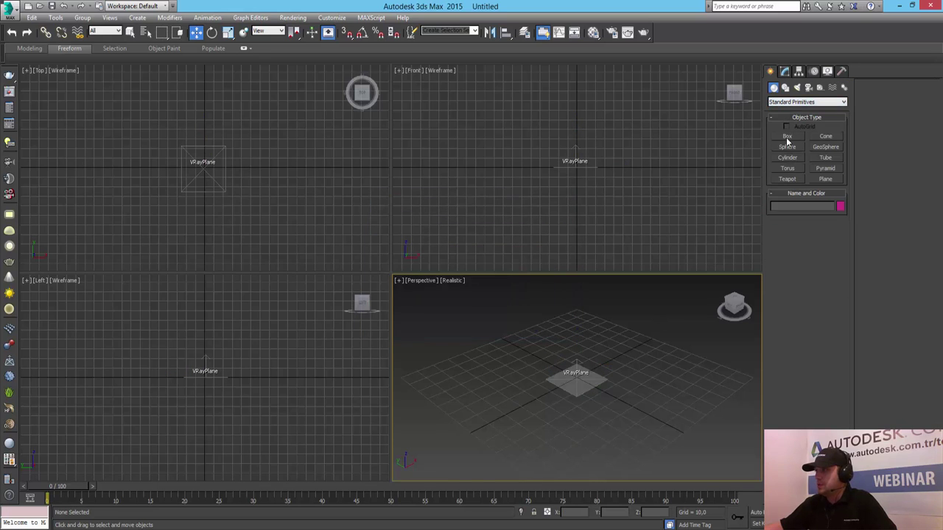
{"action": "left_click", "coordinate": [787, 138]}
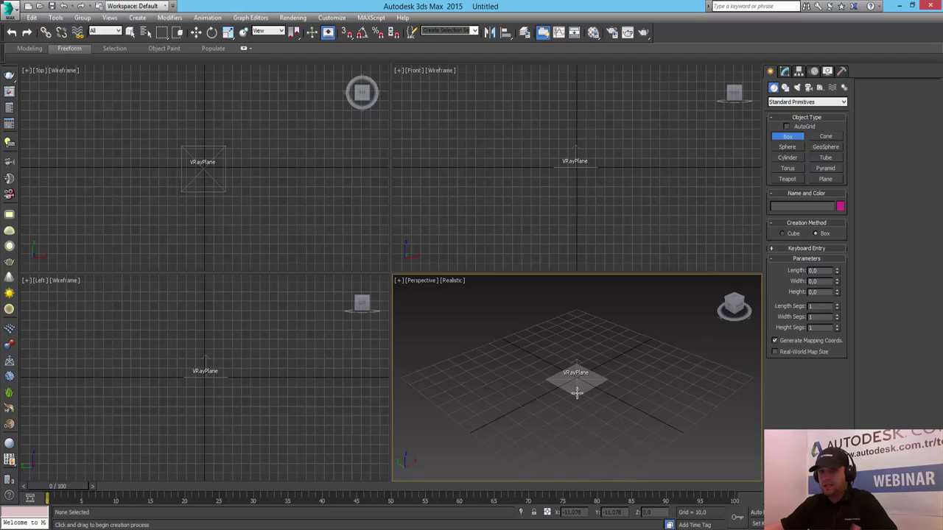
{"action": "mouse_move", "coordinate": [594, 356]}
{"action": "left_mouse_down"}
{"action": "mouse_move", "coordinate": [568, 404]}
{"action": "mouse_move", "coordinate": [588, 404]}
{"action": "left_mouse_up"}
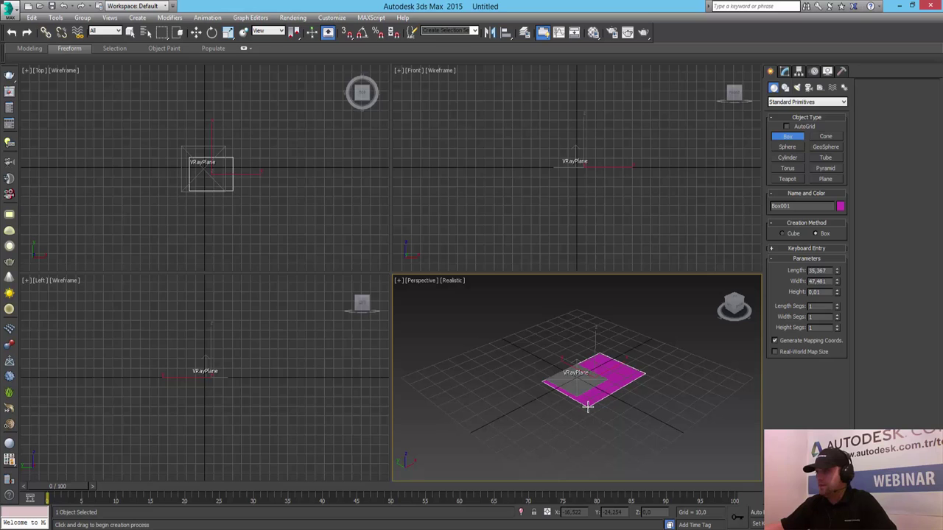
{"action": "left_click", "coordinate": [588, 404]}
- Give the box 50 length and 50 width segments and maximize the Perspective view
{"action": "scroll", "coordinate": [624, 388], "scroll_direction": "up", "scroll_amount": 2}
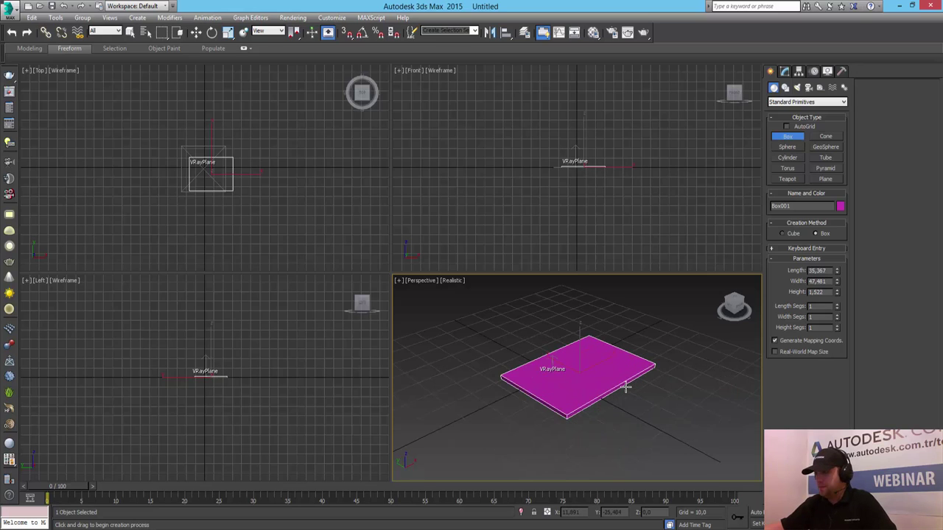
{"action": "scroll", "coordinate": [624, 388], "scroll_direction": "up", "scroll_amount": 2}
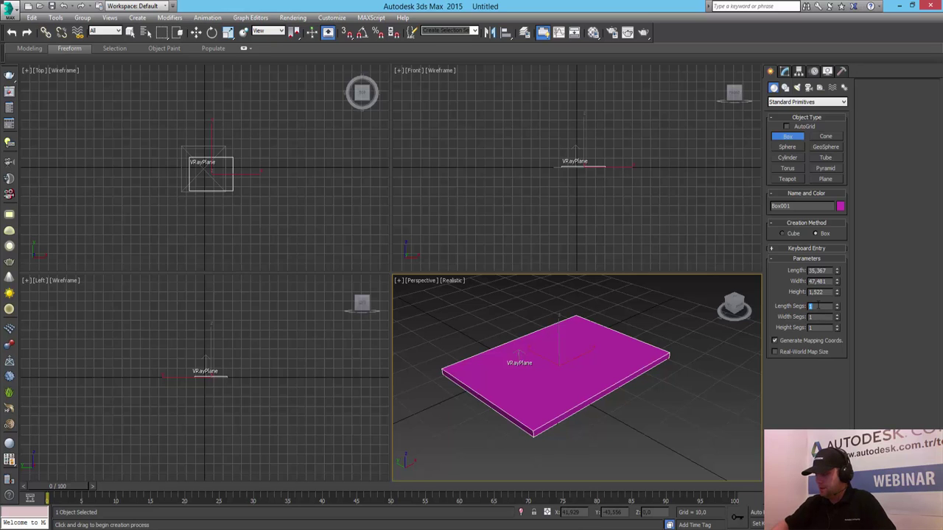
{"action": "type", "text": "50"}
{"action": "key", "text": "Tab"}
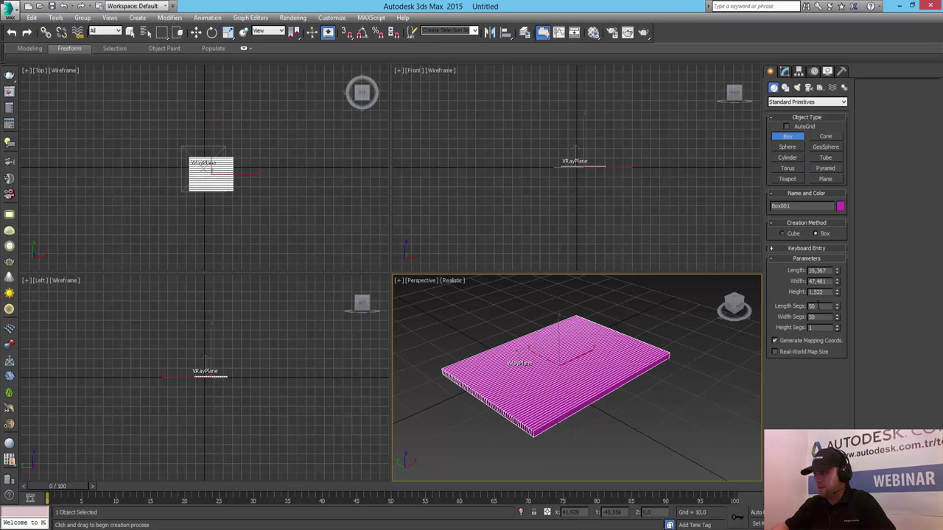
{"action": "key", "text": "Return"}
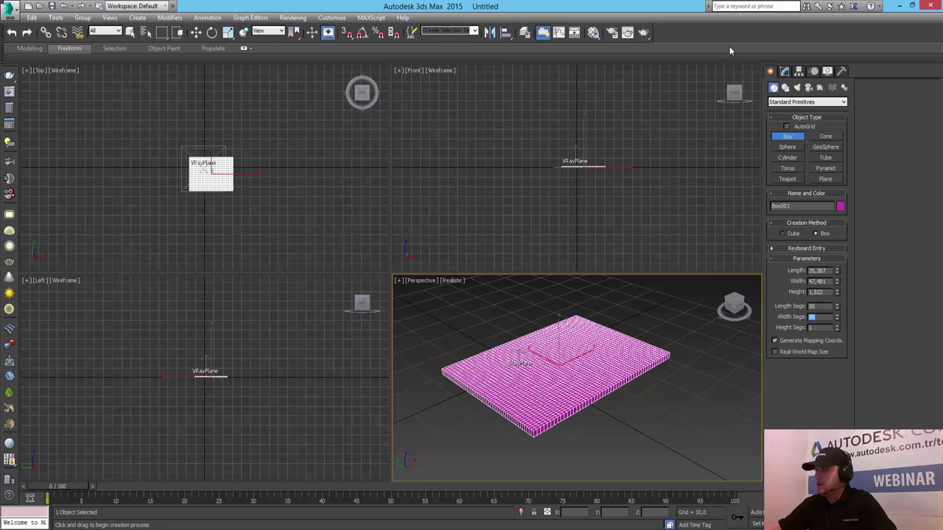
{"action": "left_click", "coordinate": [785, 72]}
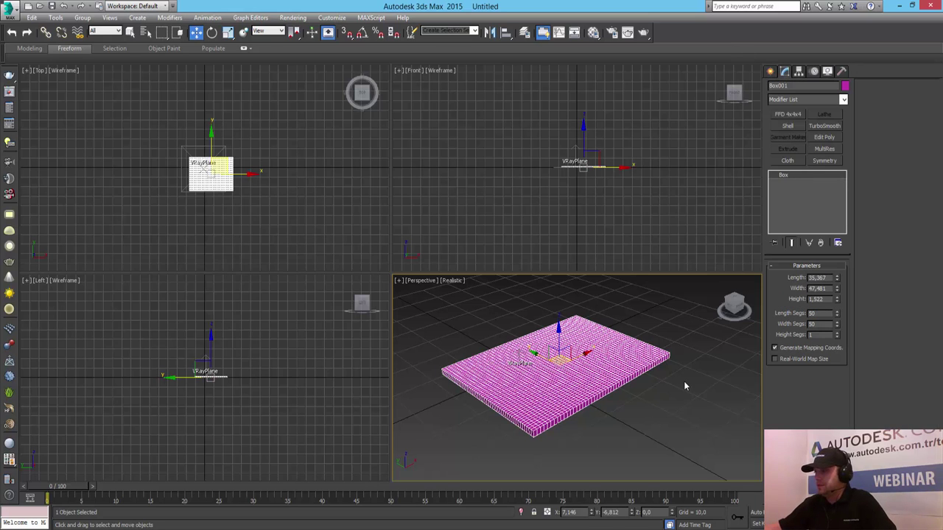
{"action": "key", "text": "alt+w"}
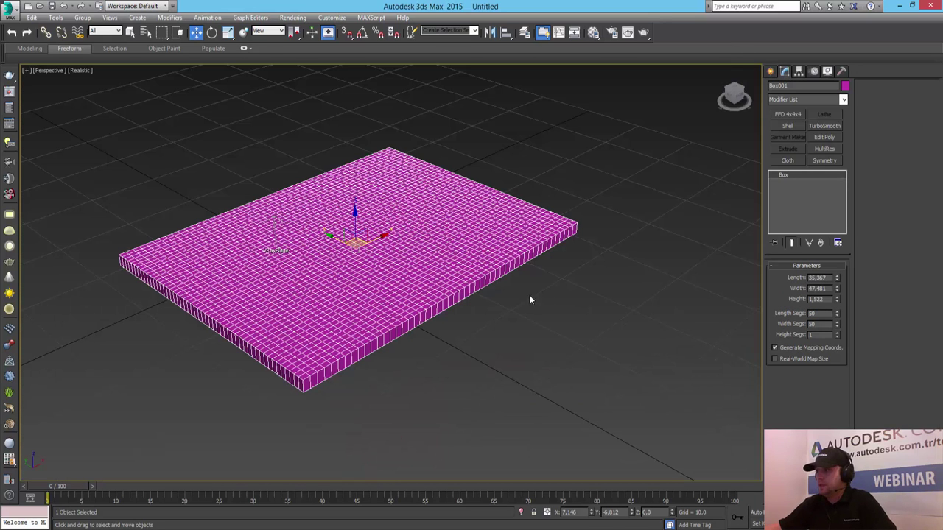
- Apply a Cloth modifier to Box001, leaving its Object Properties unchanged
{"action": "mouse_move", "coordinate": [330, 249]}
{"action": "middle_mouse_down", "text": "alt"}
{"action": "mouse_move", "coordinate": [378, 259]}
{"action": "mouse_move", "coordinate": [378, 249]}
{"action": "middle_mouse_up", "text": "alt"}
{"action": "middle_click_drag", "start_coordinate": [430, 274], "coordinate": [436, 301], "text": "alt"}
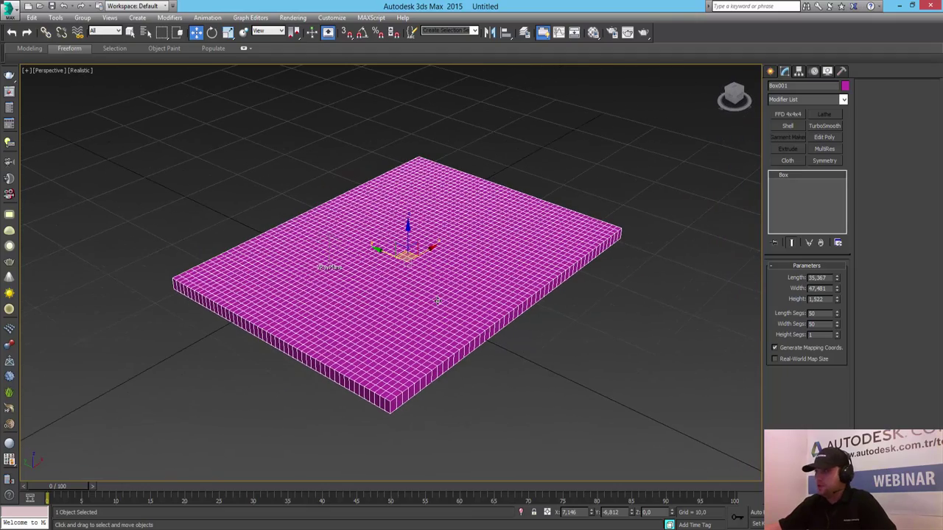
{"action": "left_click", "coordinate": [789, 100]}
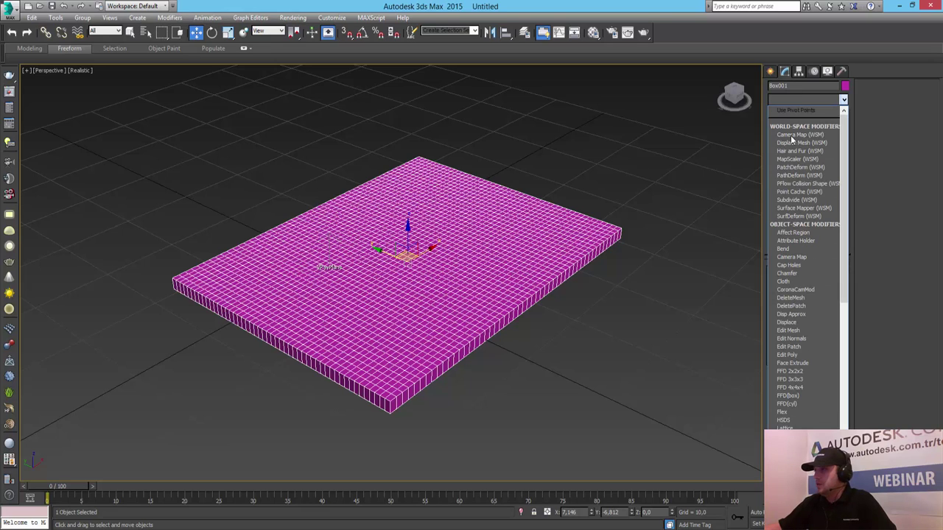
{"action": "left_click", "coordinate": [783, 283]}
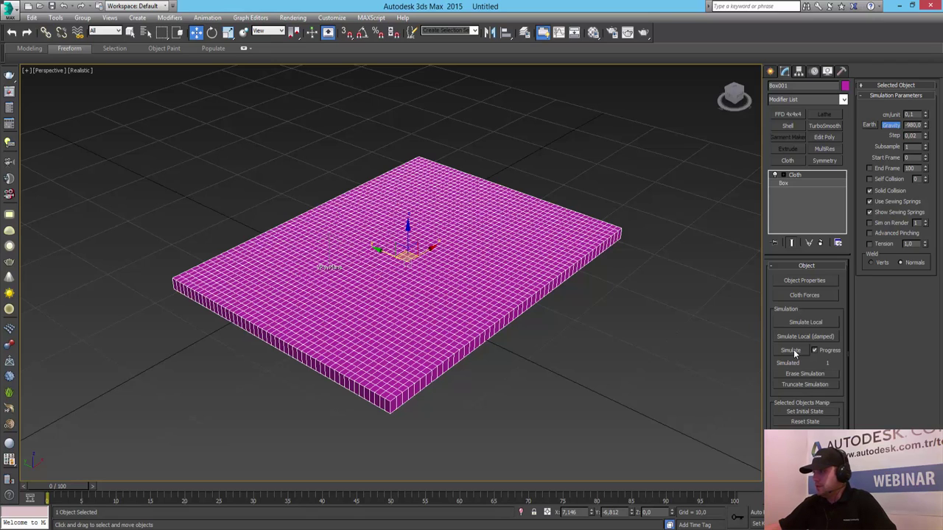
{"action": "left_click", "coordinate": [809, 281]}
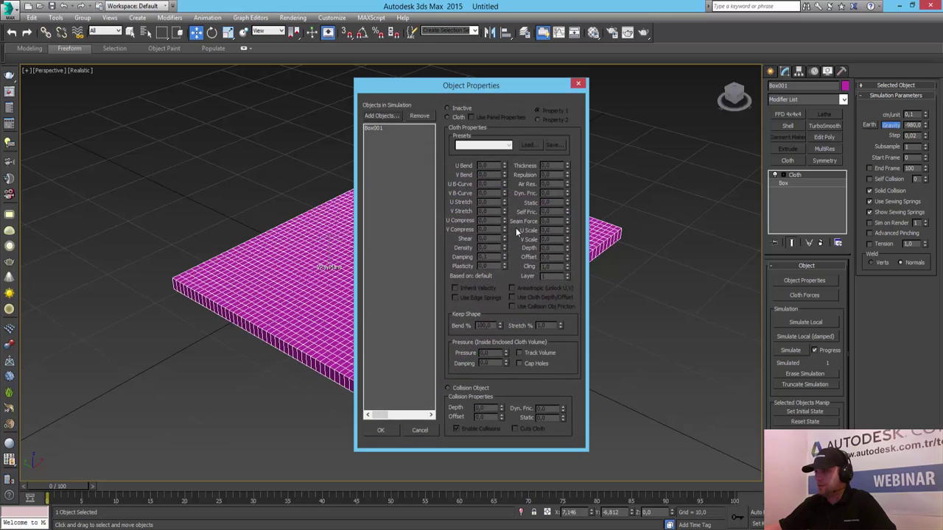
{"action": "left_click", "coordinate": [427, 431]}
- Create a Gravity force space warp above and right of the box
{"action": "left_click", "coordinate": [771, 71]}
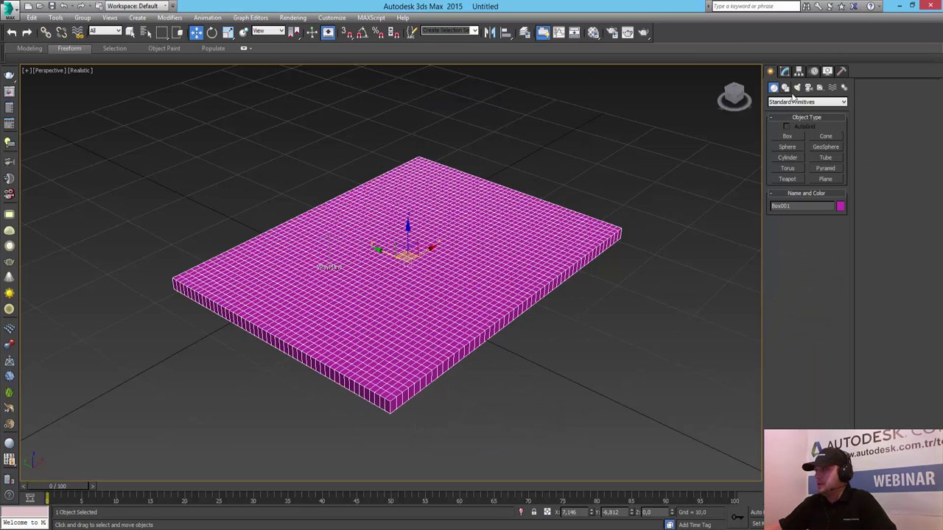
{"action": "left_click", "coordinate": [797, 102]}
{"action": "left_click", "coordinate": [789, 131]}
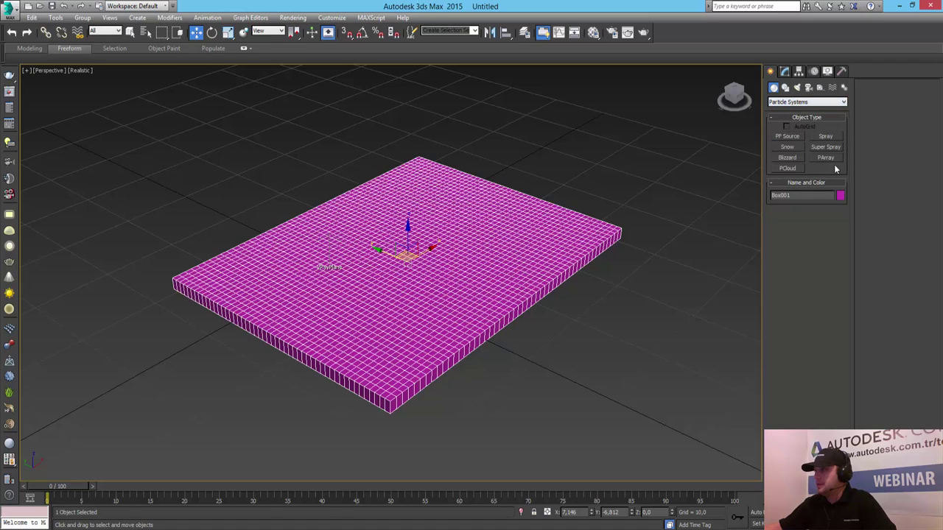
{"action": "left_click", "coordinate": [796, 104]}
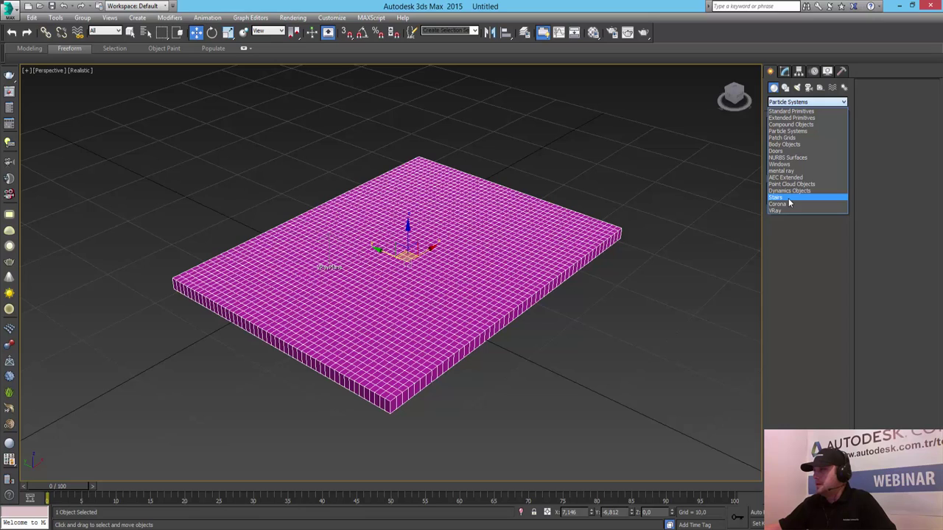
{"action": "left_click", "coordinate": [803, 146]}
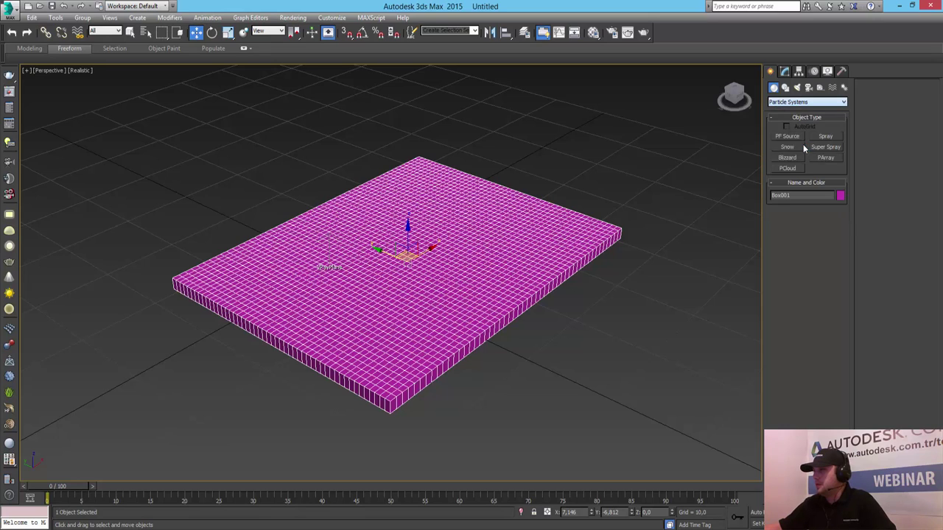
{"action": "left_click", "coordinate": [790, 103]}
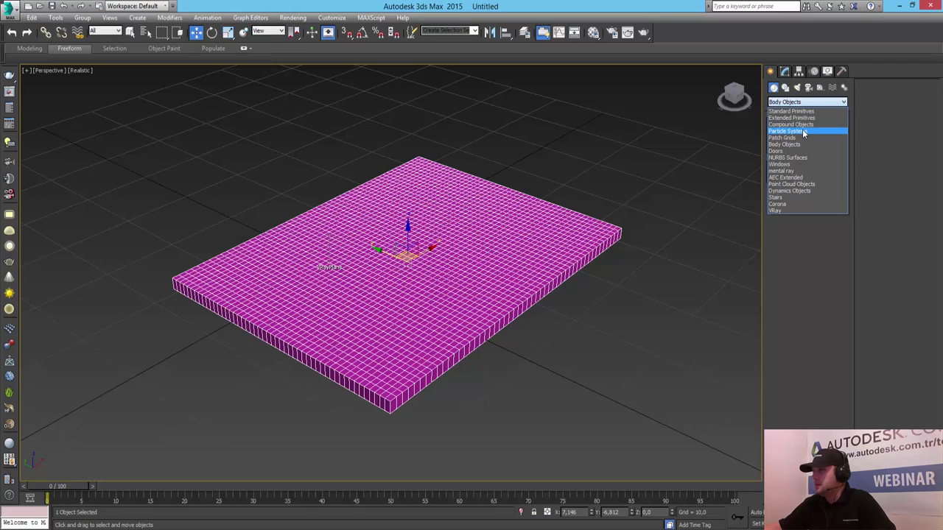
{"action": "left_click", "coordinate": [804, 132]}
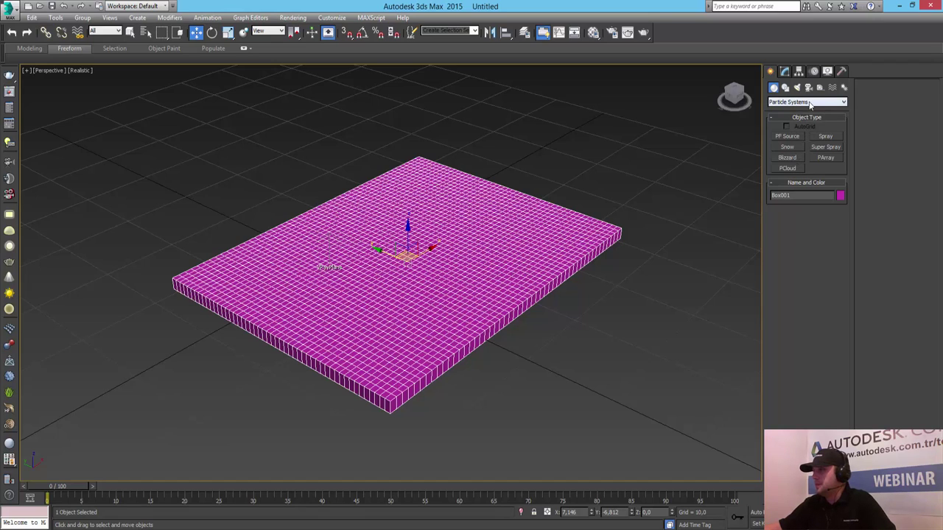
{"action": "left_click", "coordinate": [833, 87]}
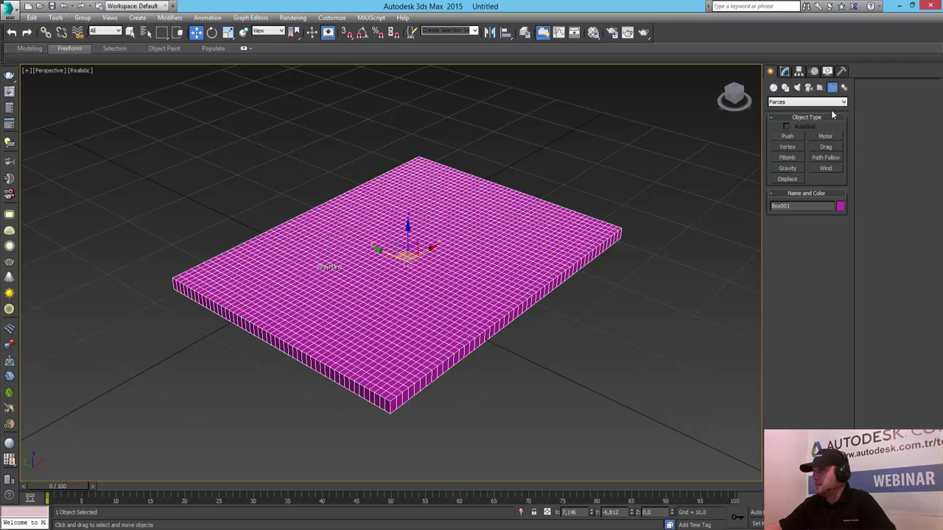
{"action": "left_click", "coordinate": [794, 172]}
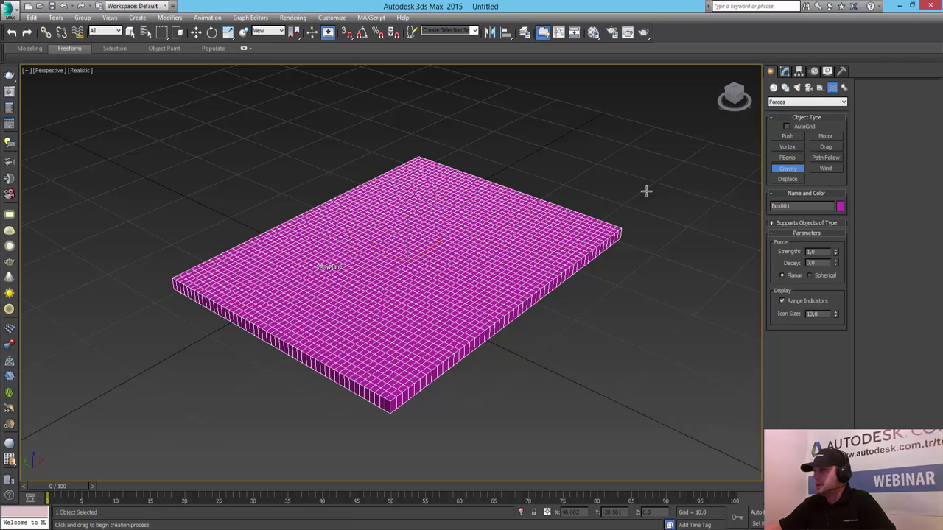
{"action": "mouse_move", "coordinate": [632, 143]}
{"action": "left_mouse_down"}
{"action": "mouse_move", "coordinate": [640, 176]}
{"action": "mouse_move", "coordinate": [618, 193]}
{"action": "left_mouse_up"}
- Move the Gravity force closer to the box, then select Box001's Cloth modifier
{"action": "key", "text": "w"}
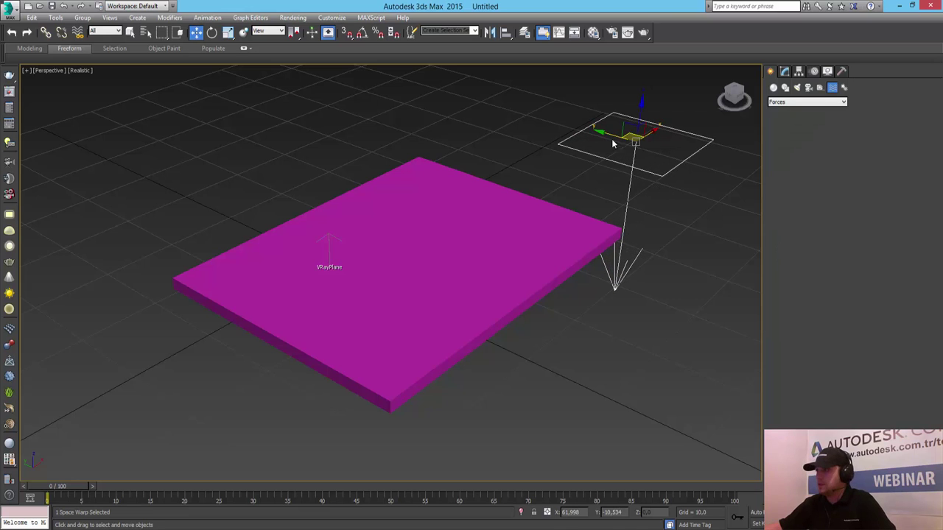
{"action": "middle_click_drag", "start_coordinate": [654, 134], "coordinate": [605, 186]}
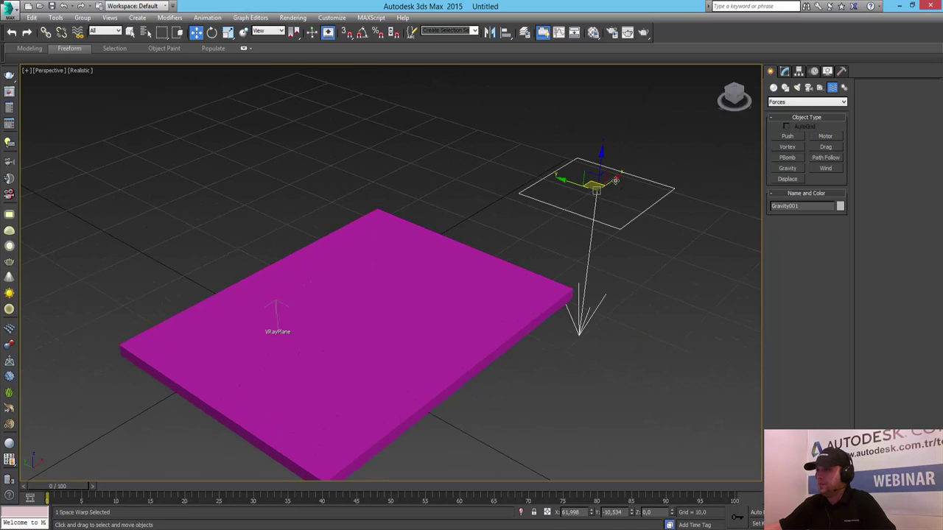
{"action": "left_click_drag", "start_coordinate": [606, 187], "coordinate": [579, 244]}
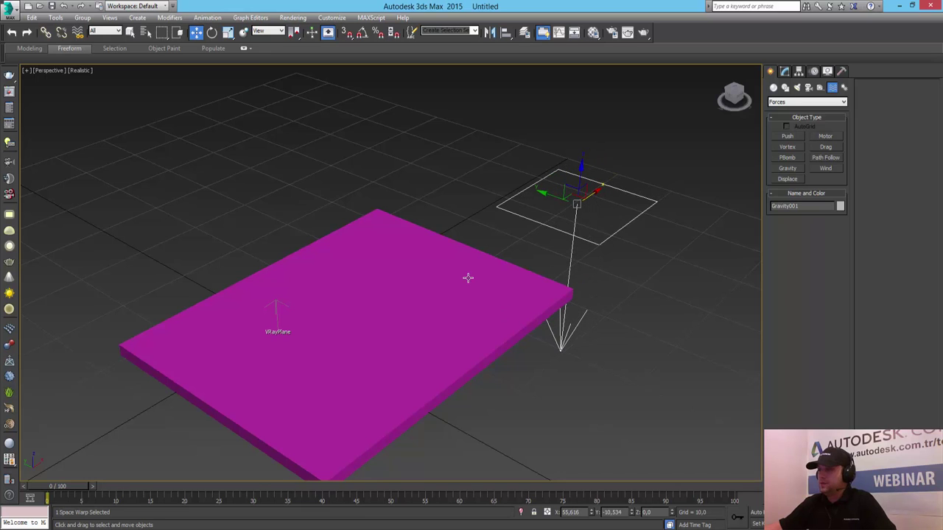
{"action": "left_click", "coordinate": [427, 331]}
{"action": "left_click", "coordinate": [786, 72]}
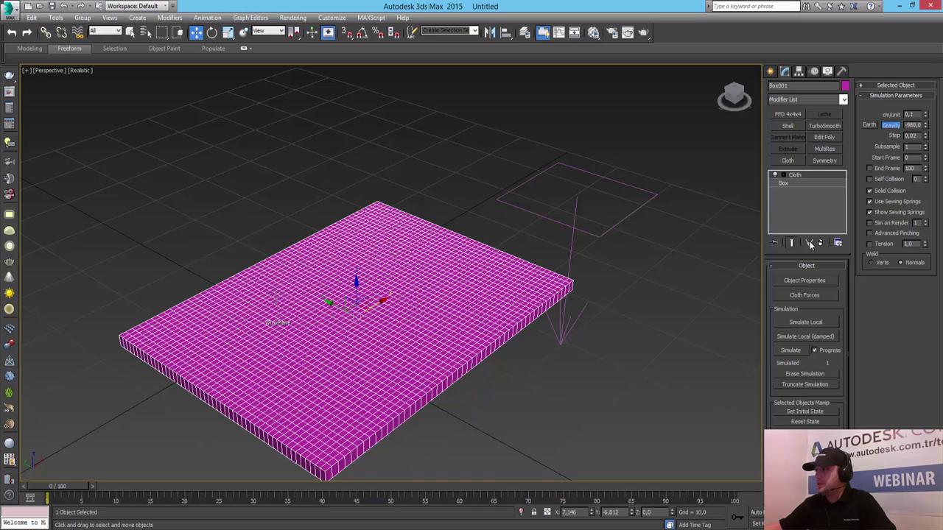
- Switch Box001 from Inactive to Cloth in Object Properties, keeping the default fabric values
{"action": "left_click", "coordinate": [805, 280]}
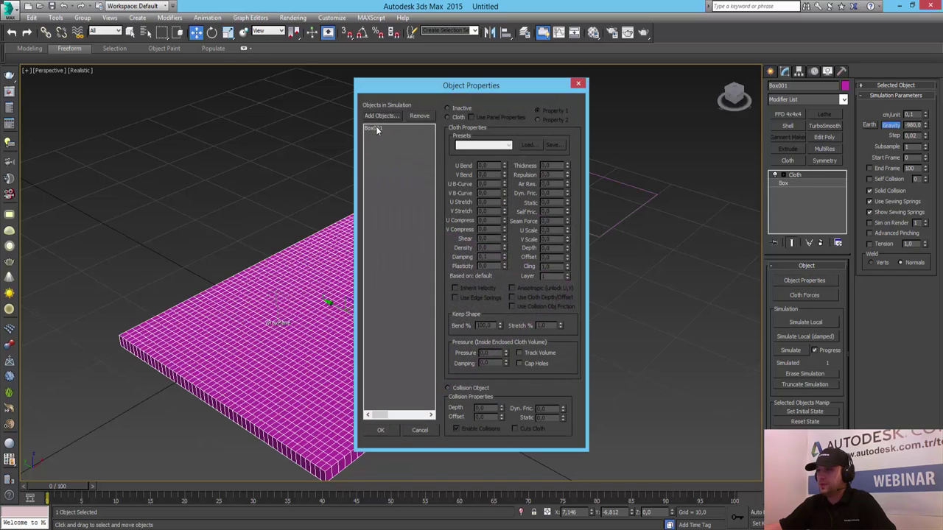
{"action": "left_click", "coordinate": [375, 129]}
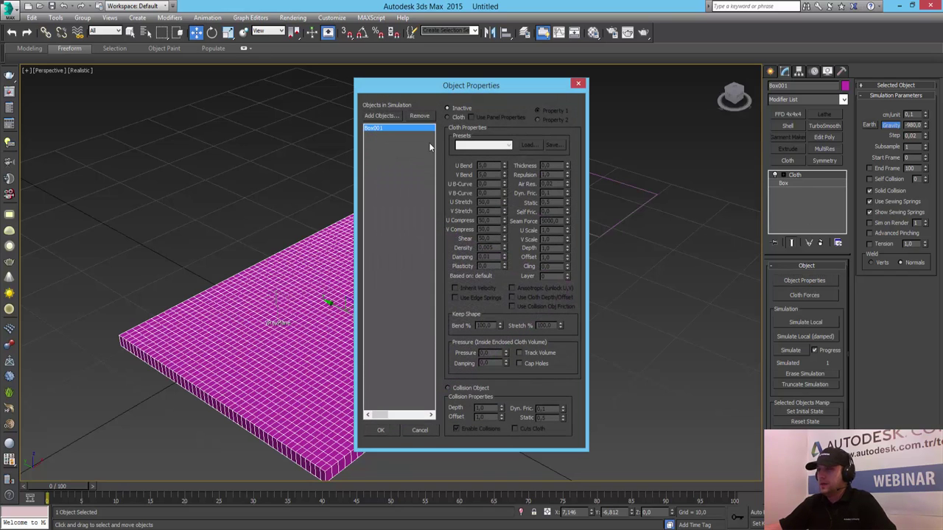
{"action": "left_click", "coordinate": [458, 119]}
{"action": "left_click", "coordinate": [485, 145]}
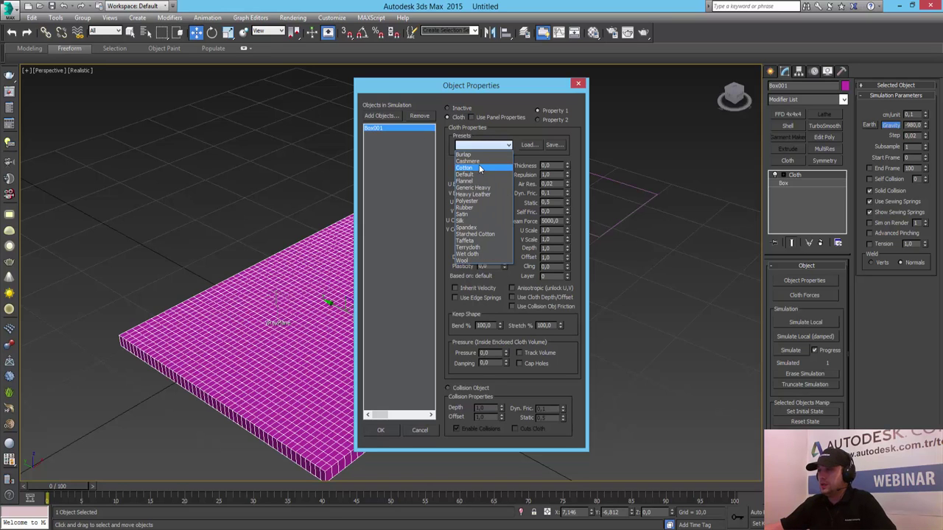
{"action": "left_click", "coordinate": [499, 145]}
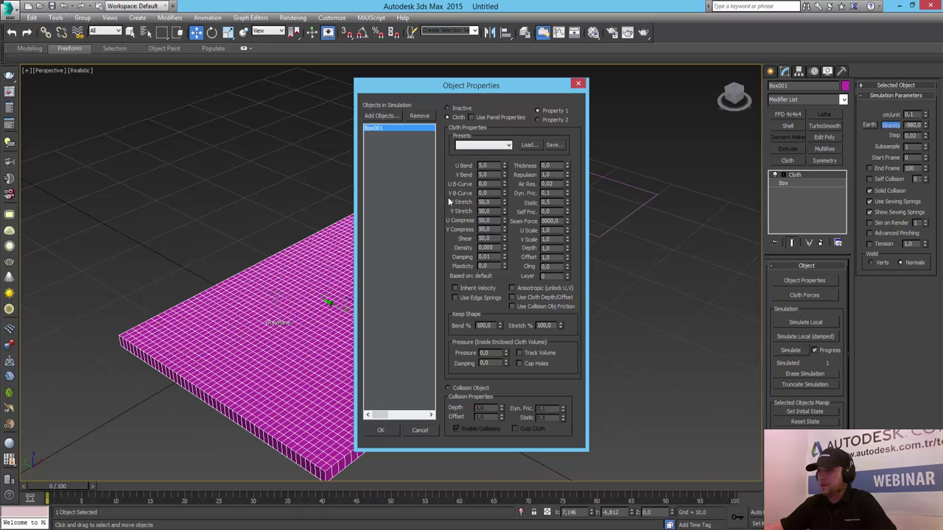
{"action": "left_click", "coordinate": [398, 115]}
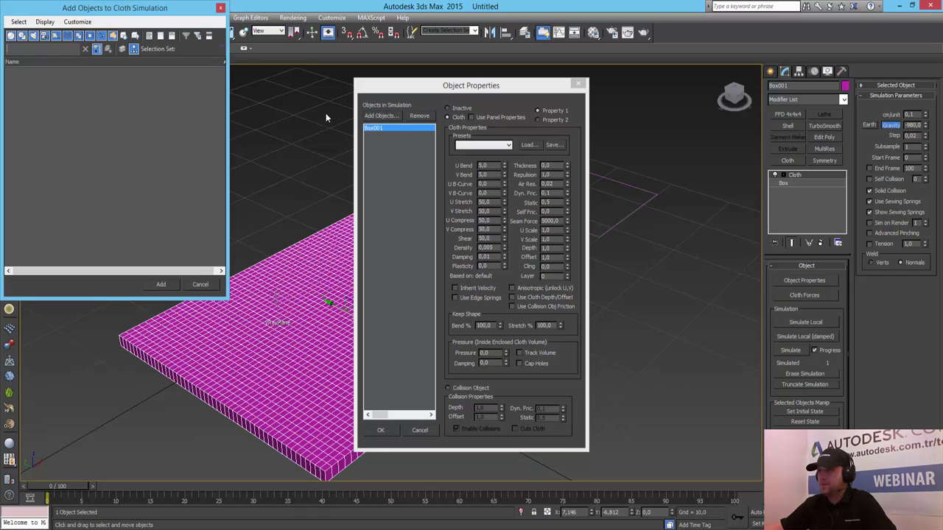
{"action": "left_click", "coordinate": [200, 285]}
{"action": "left_click", "coordinate": [579, 86]}
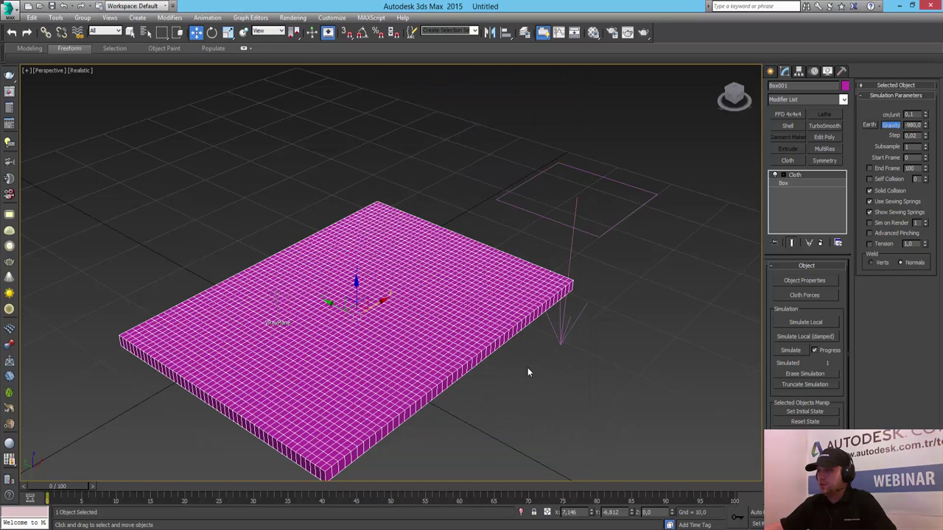
- Select the VRay plane, then check Box001's Add Objects list and close Object Properties
{"action": "left_click", "coordinate": [617, 339]}
{"action": "scroll", "coordinate": [618, 339], "scroll_direction": "down", "scroll_amount": 5}
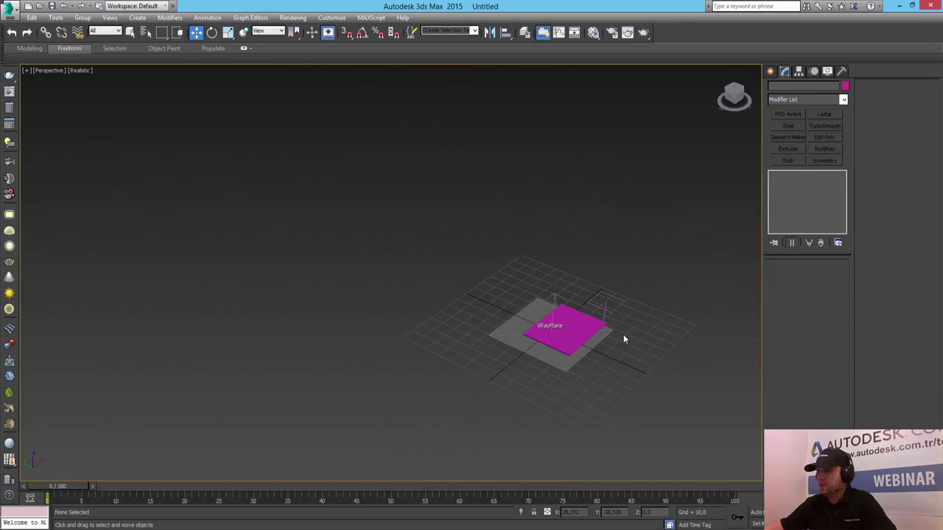
{"action": "left_click", "coordinate": [550, 358]}
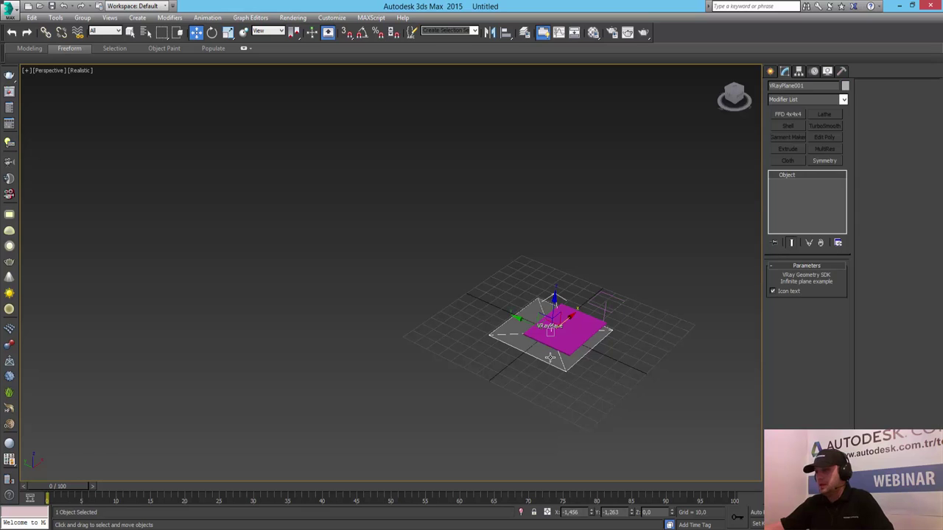
{"action": "left_click", "coordinate": [772, 72]}
{"action": "left_click", "coordinate": [637, 247]}
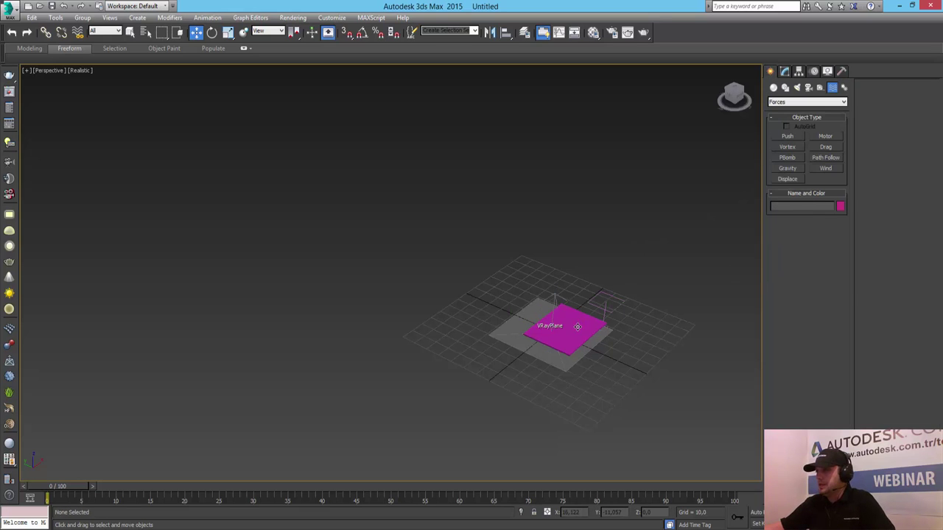
{"action": "left_click", "coordinate": [565, 328]}
{"action": "left_click", "coordinate": [785, 71]}
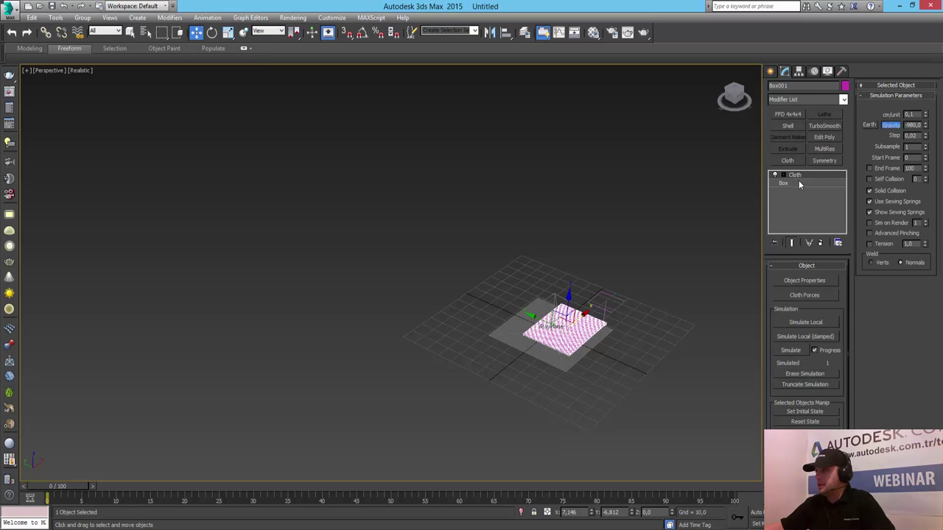
{"action": "left_click", "coordinate": [805, 281]}
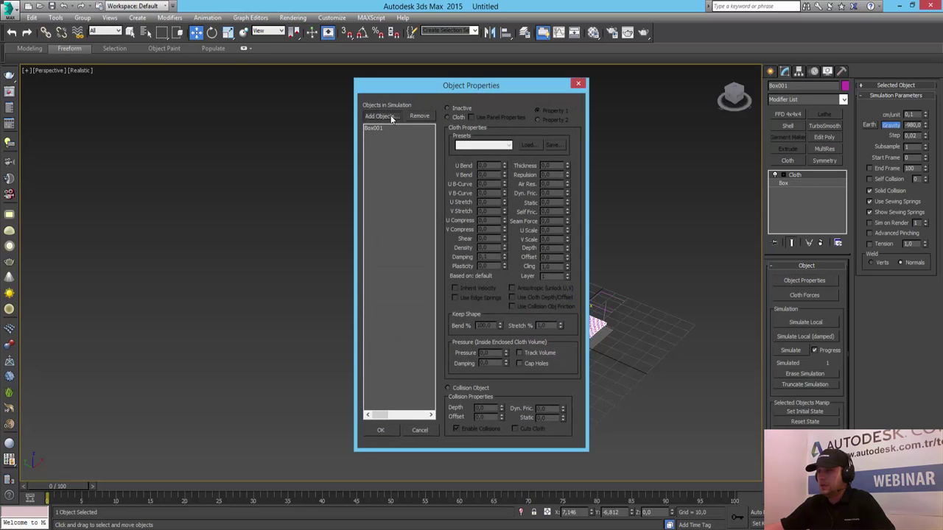
{"action": "left_click", "coordinate": [380, 116]}
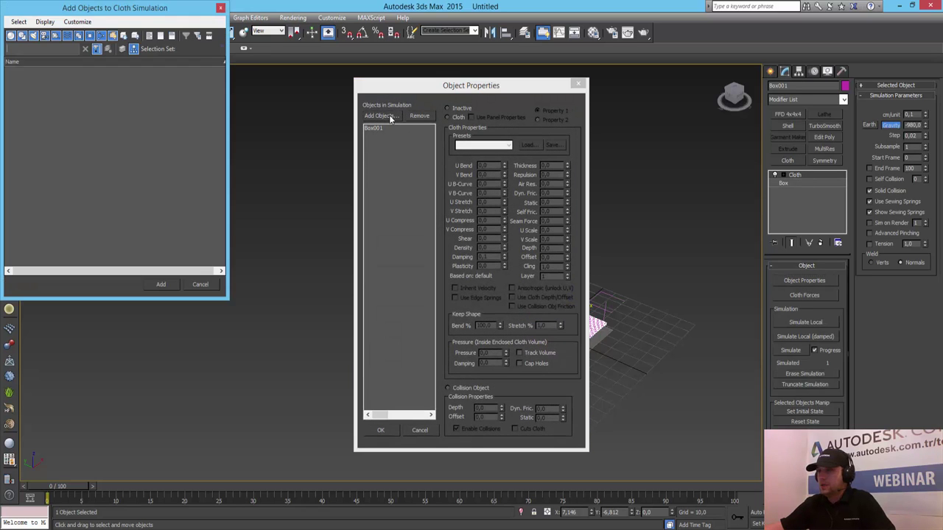
{"action": "left_click", "coordinate": [216, 285]}
{"action": "left_click", "coordinate": [419, 430]}
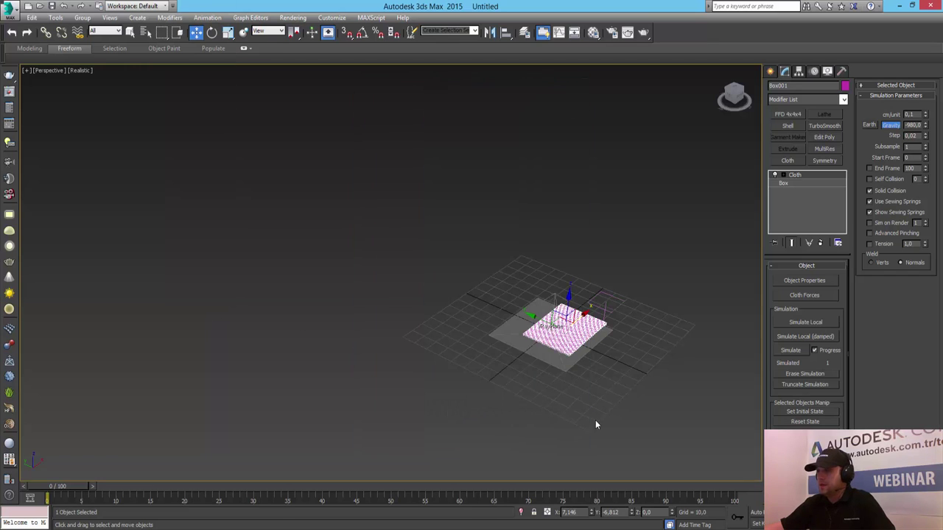
- Deselect the VRay plane and bring up the Geometry categories in the Create panel
{"action": "left_click", "coordinate": [528, 349]}
{"action": "left_click", "coordinate": [649, 243]}
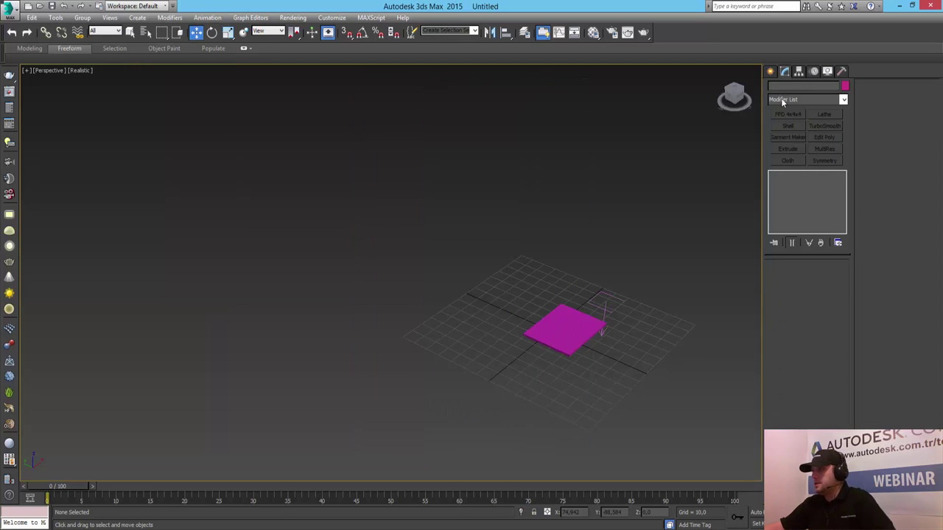
{"action": "left_click", "coordinate": [770, 71]}
{"action": "left_click", "coordinate": [773, 87]}
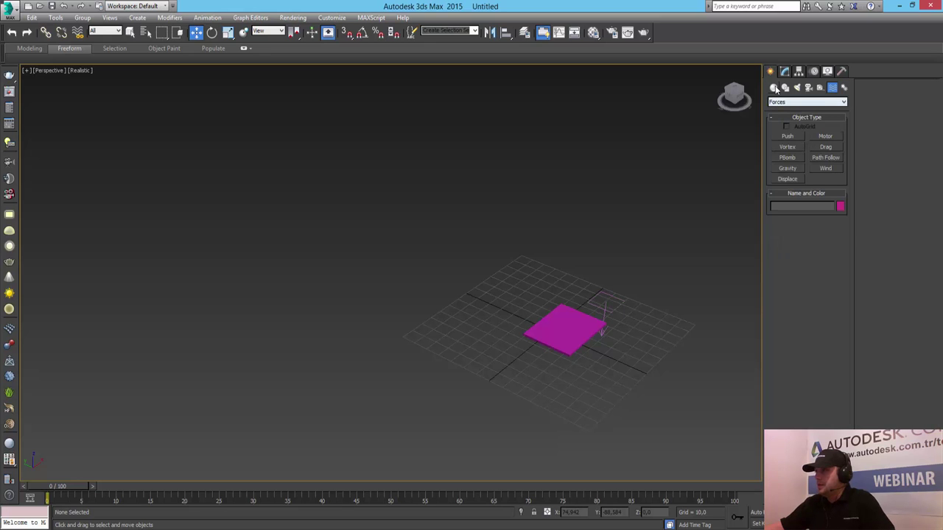
{"action": "left_click", "coordinate": [788, 103]}
- Draw a large Plane001 beneath the cloth box and frame Box001 in the view
{"action": "left_click", "coordinate": [795, 109]}
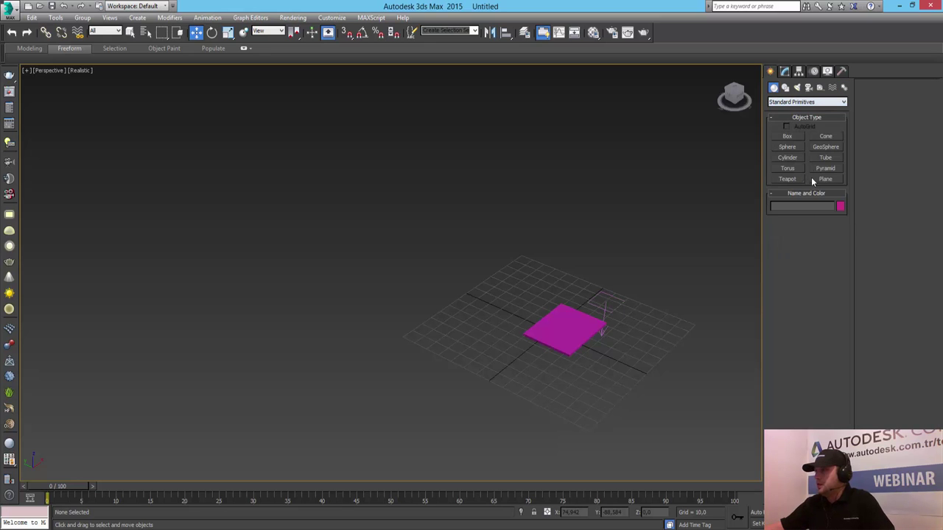
{"action": "left_click", "coordinate": [824, 179]}
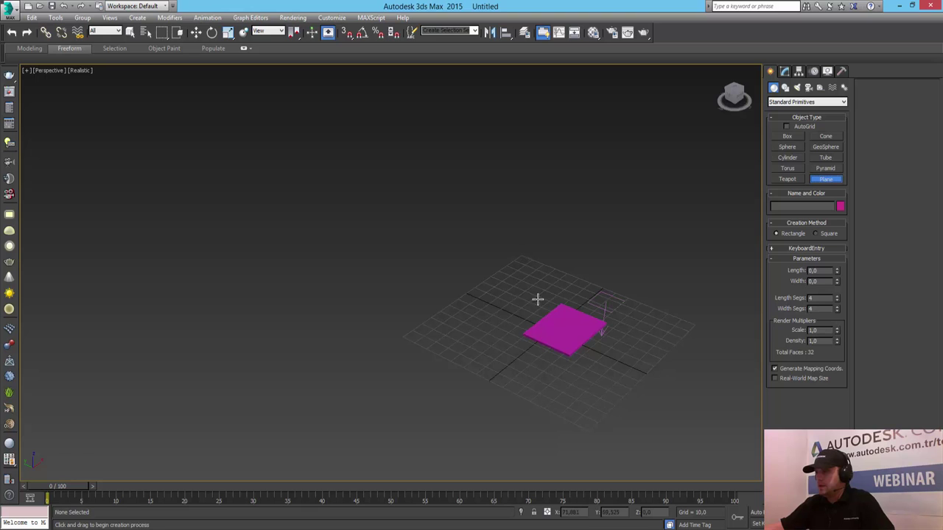
{"action": "mouse_move", "coordinate": [522, 256]}
{"action": "left_mouse_down"}
{"action": "mouse_move", "coordinate": [589, 411]}
{"action": "mouse_move", "coordinate": [585, 426]}
{"action": "left_mouse_up"}
{"action": "key", "text": "w"}
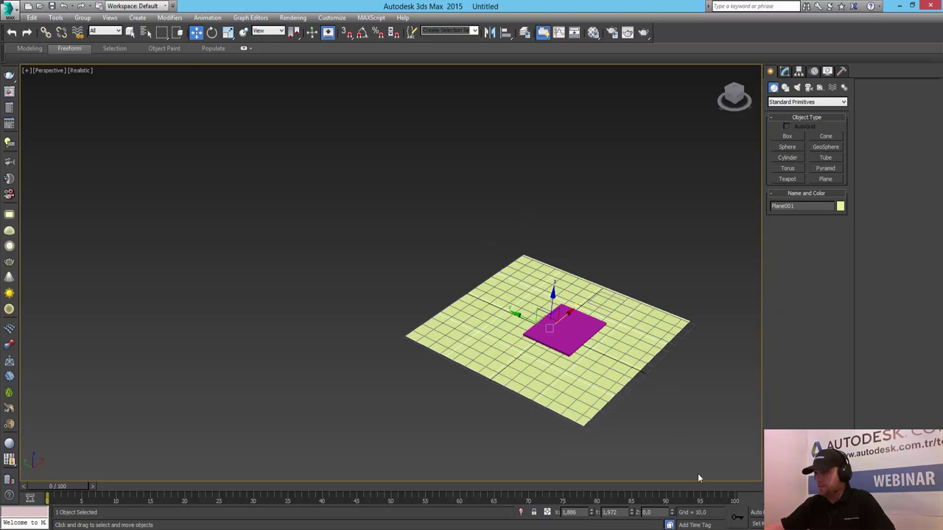
{"action": "key", "text": "z"}
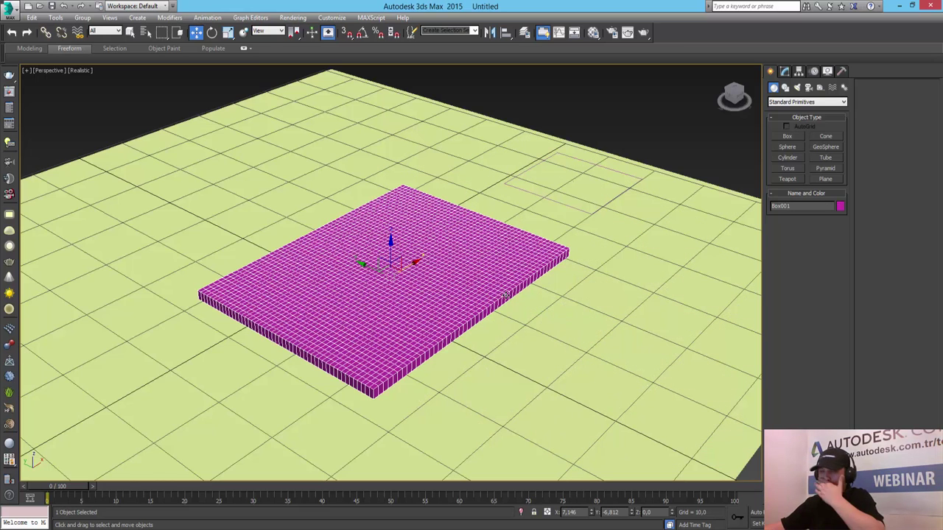
- Add Plane001 to the cloth simulation through Object Properties
{"action": "left_click", "coordinate": [789, 72]}
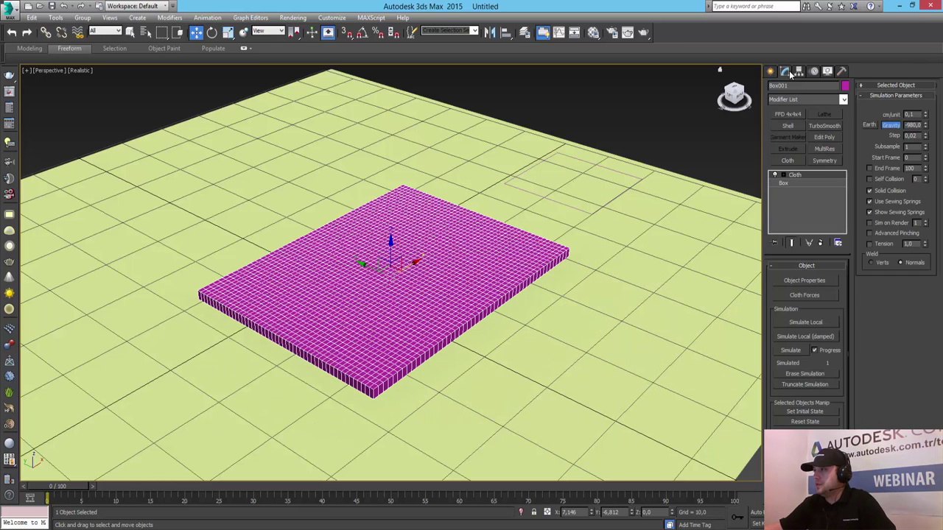
{"action": "left_click", "coordinate": [823, 282]}
{"action": "left_click", "coordinate": [385, 117]}
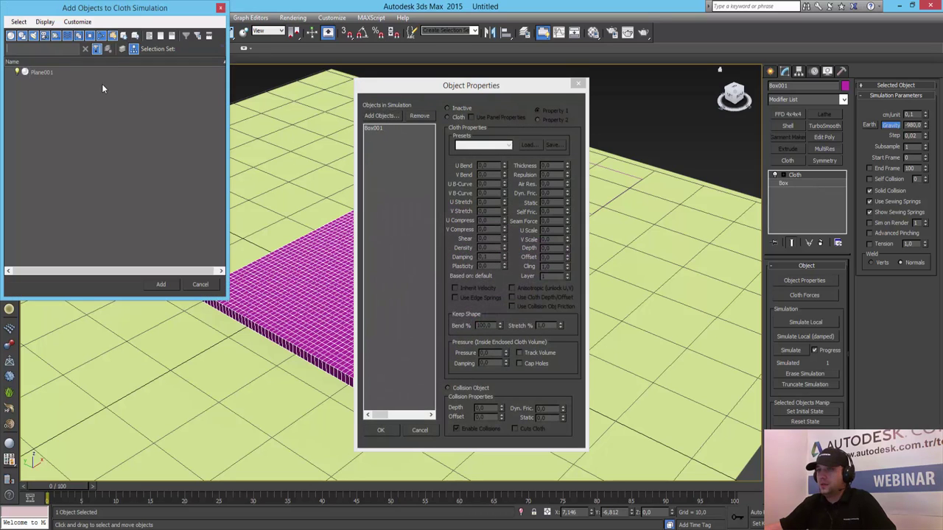
{"action": "left_click", "coordinate": [41, 72]}
{"action": "left_click", "coordinate": [161, 284]}
- Set Box001's cloth Pressure to 0,5, review Plane001's collision settings, and confirm
{"action": "left_click", "coordinate": [376, 128]}
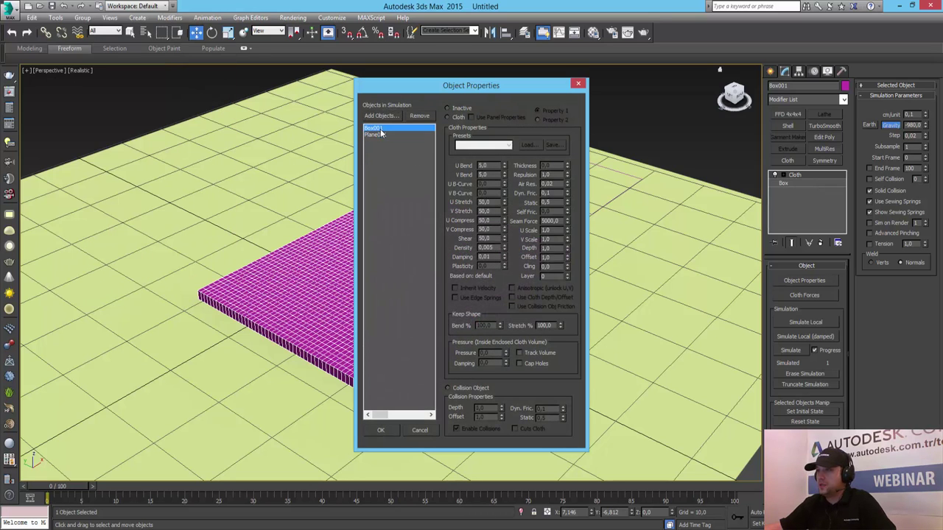
{"action": "left_click", "coordinate": [460, 116]}
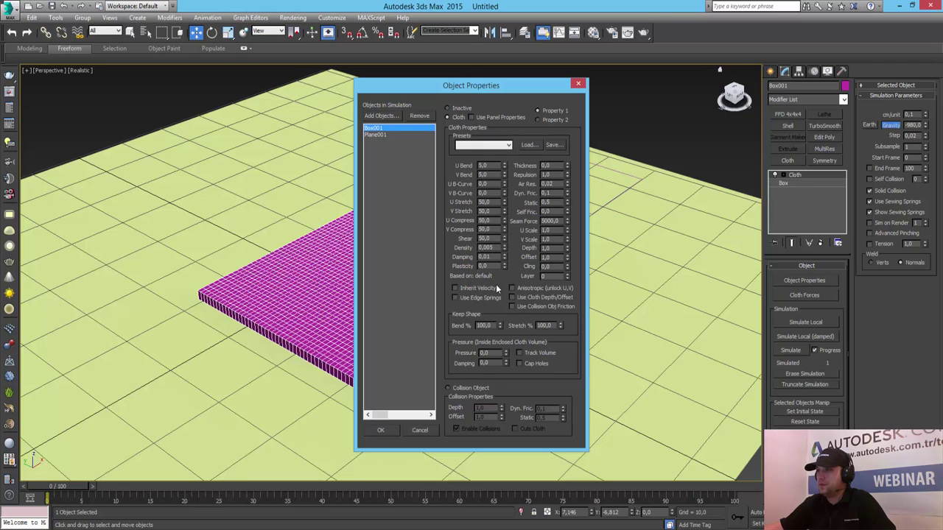
{"action": "left_click", "coordinate": [377, 135]}
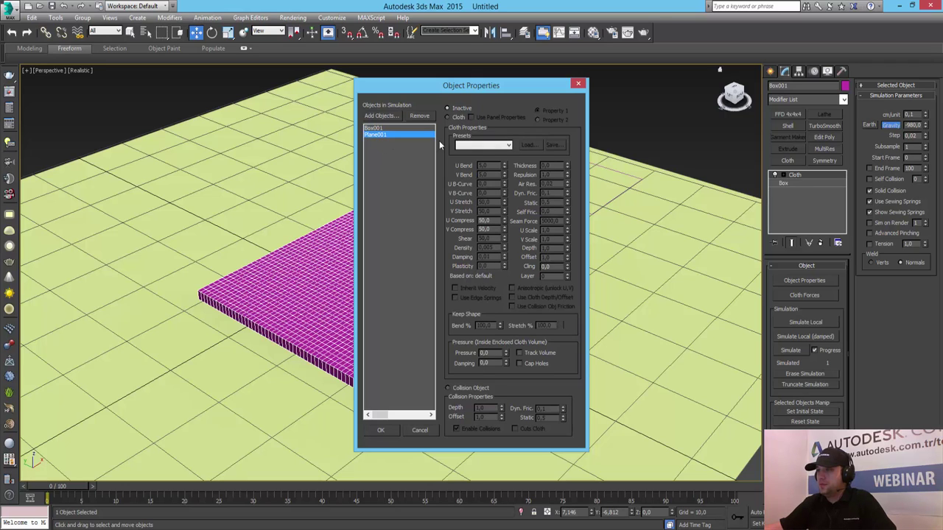
{"action": "left_click", "coordinate": [374, 128]}
{"action": "double_click", "coordinate": [500, 354]}
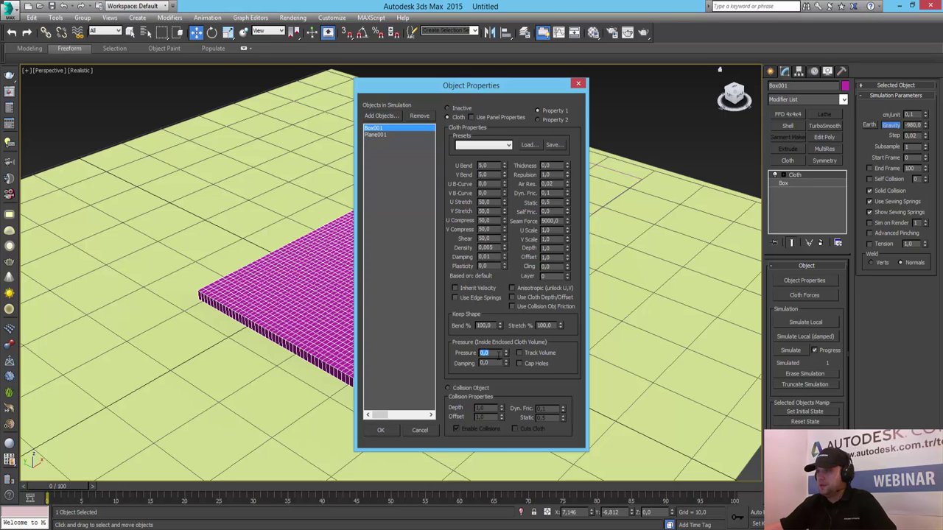
{"action": "type", "text": "0,"}
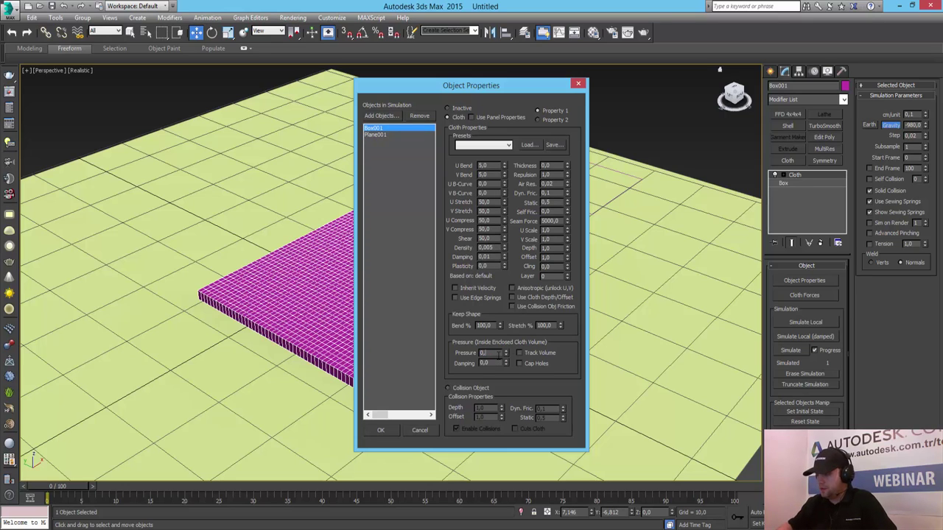
{"action": "type", "text": "5"}
{"action": "key", "text": "Return"}
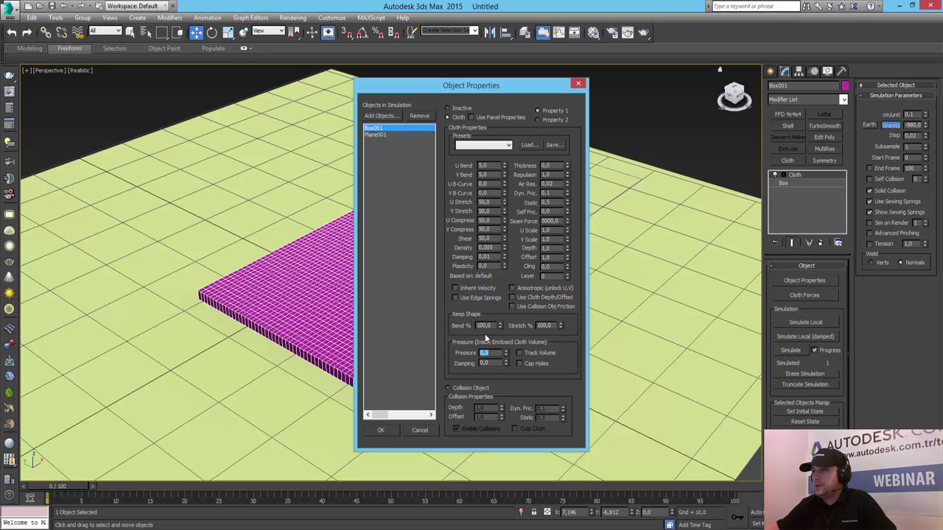
{"action": "left_click", "coordinate": [376, 134]}
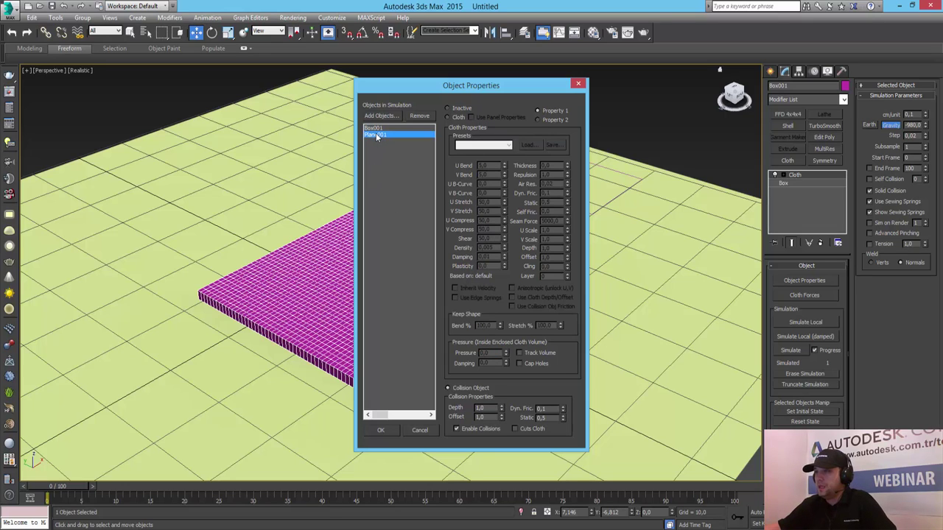
{"action": "left_click", "coordinate": [374, 128]}
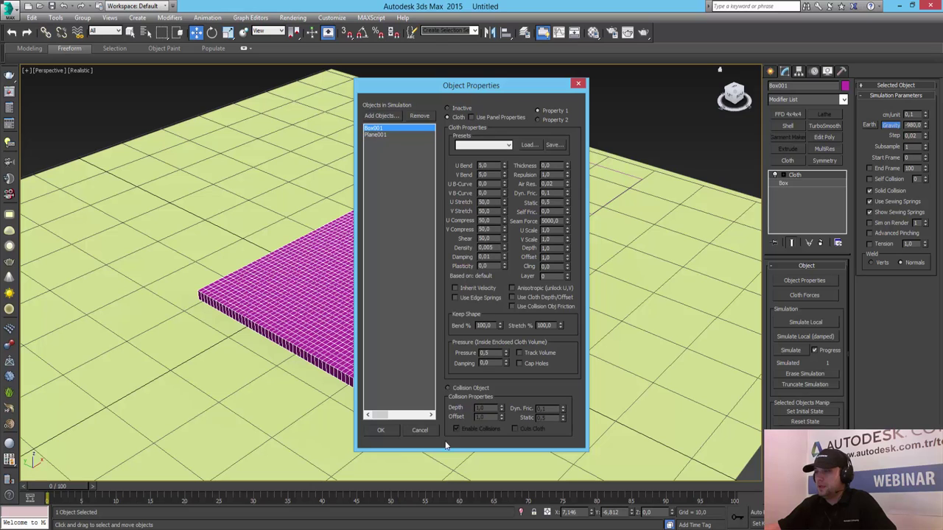
{"action": "left_click", "coordinate": [381, 430]}
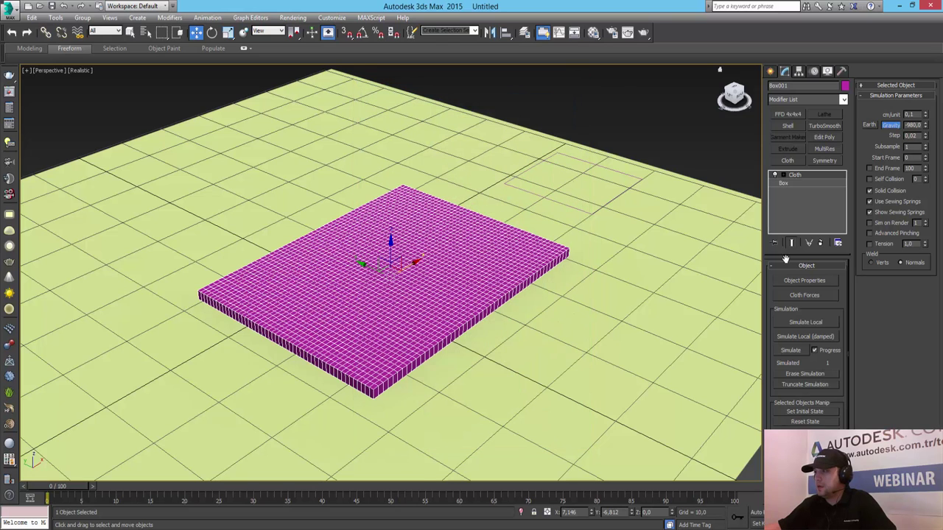
- Add Gravity001 to the cloth simulation's forces
{"action": "left_click", "coordinate": [827, 296]}
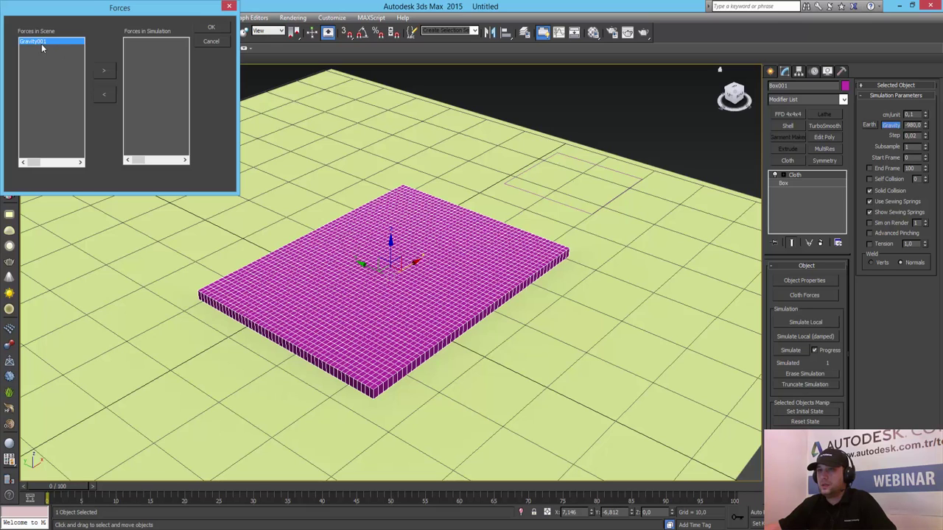
{"action": "left_click", "coordinate": [107, 71]}
{"action": "left_click", "coordinate": [212, 28]}
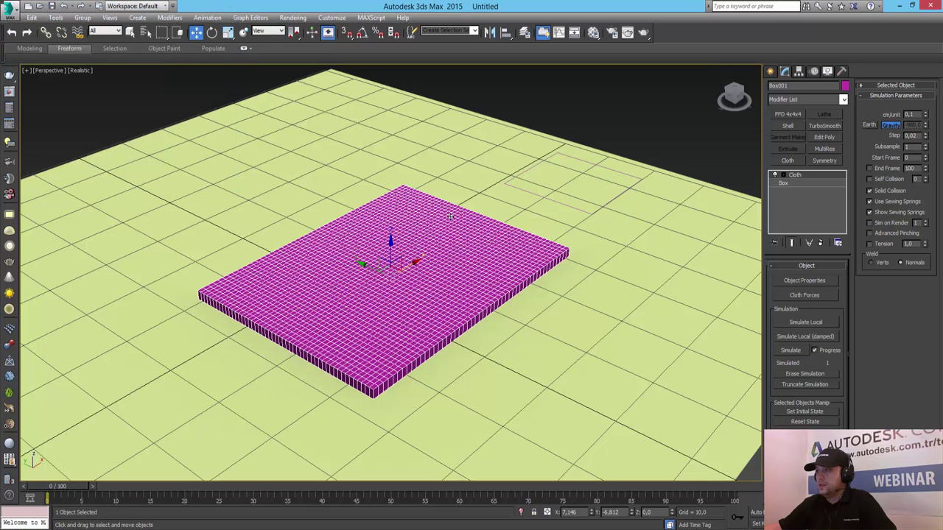
- Set Plane001 as a collision object in the cloth Object Properties
{"action": "left_click", "coordinate": [810, 281]}
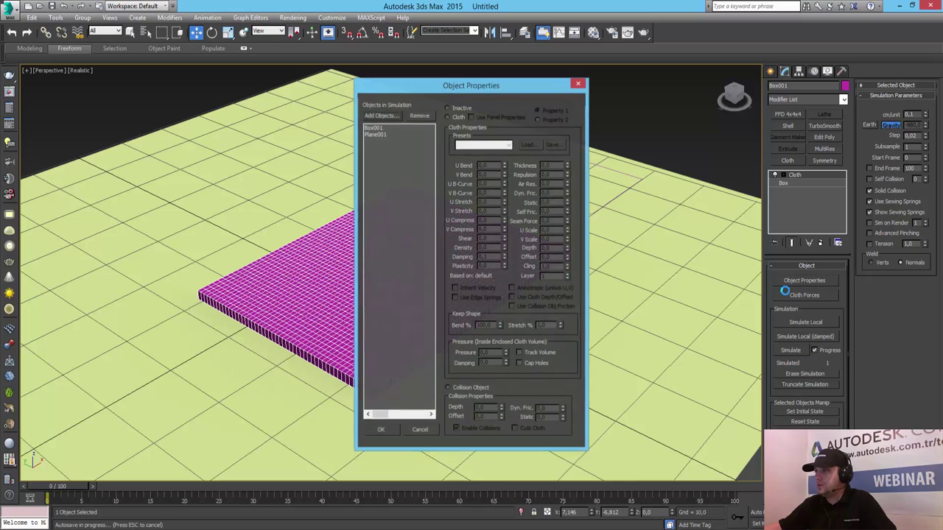
{"action": "left_click", "coordinate": [380, 129]}
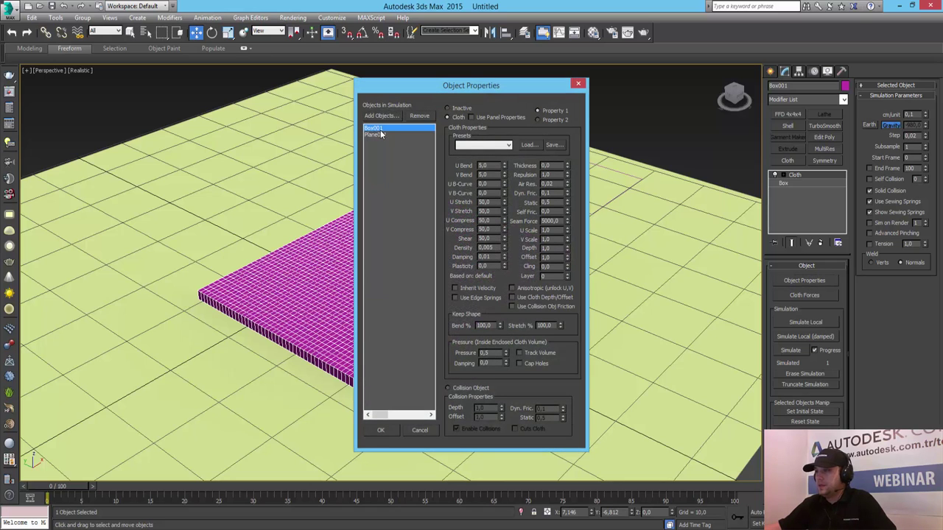
{"action": "left_click", "coordinate": [381, 134]}
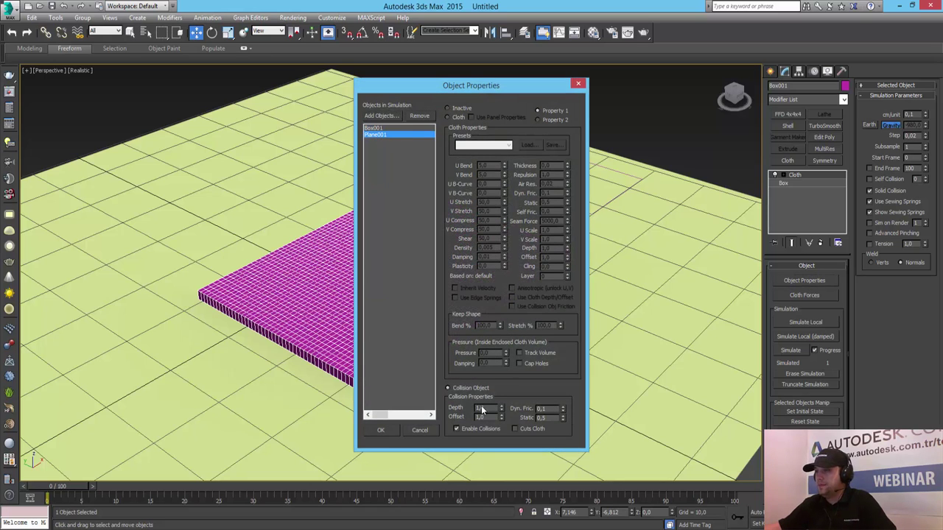
{"action": "left_click", "coordinate": [380, 433]}
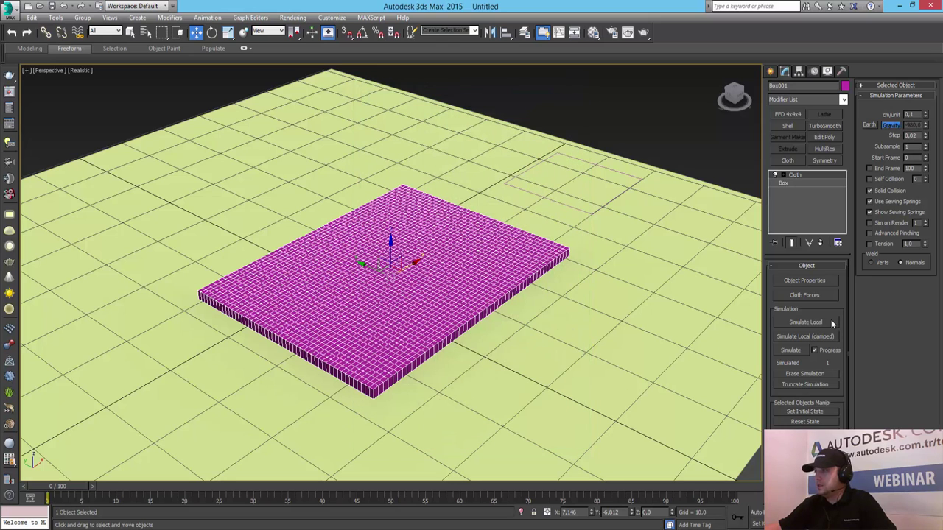
{"action": "left_click", "coordinate": [831, 322]}
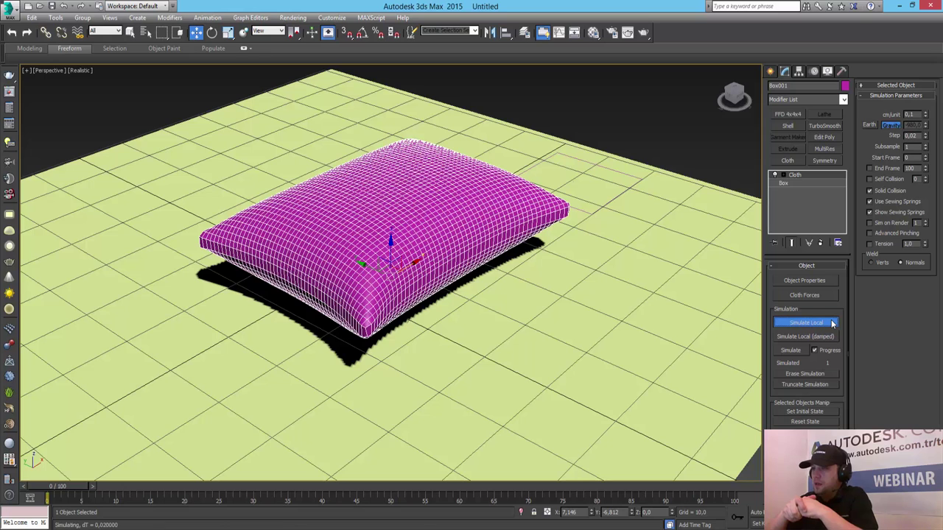
{"action": "left_click", "coordinate": [833, 322]}
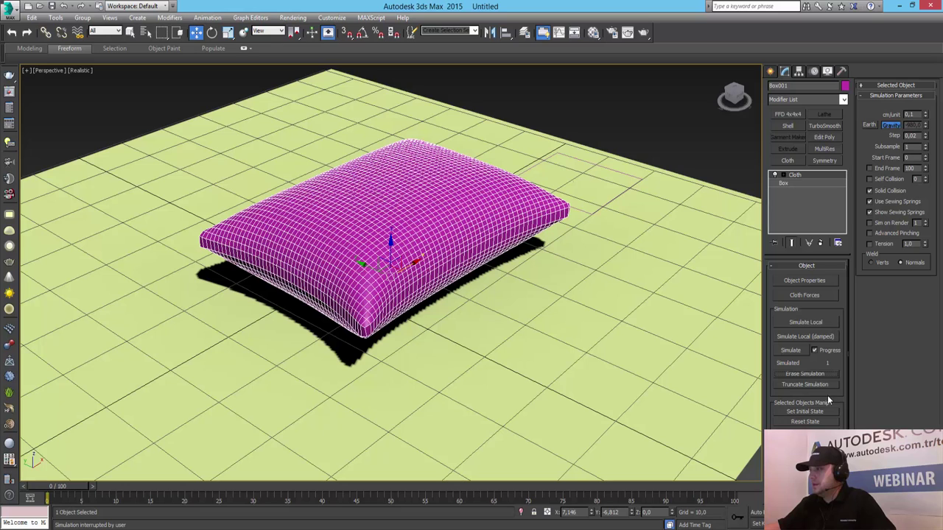
{"action": "left_click", "coordinate": [819, 423]}
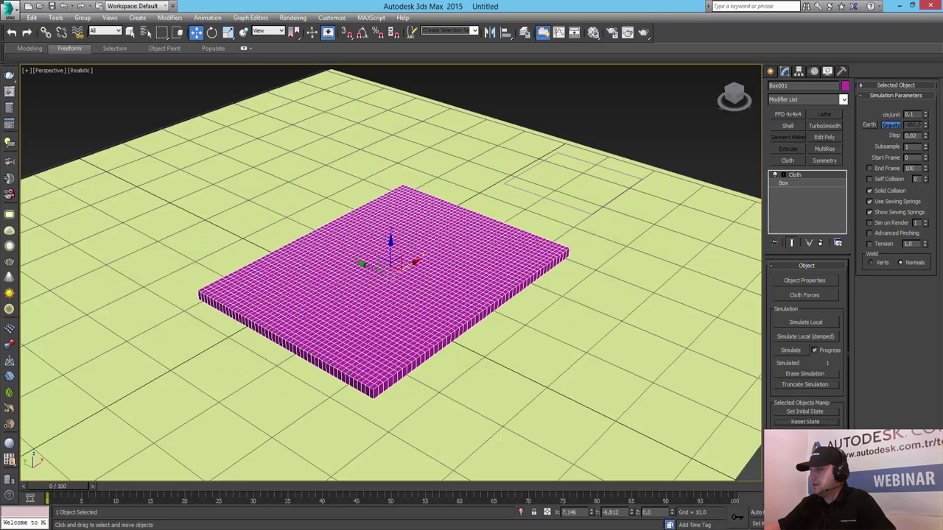
- Simulate the cloth through all 100 frames so the box inflates into a pillow
{"action": "left_click", "coordinate": [792, 351]}
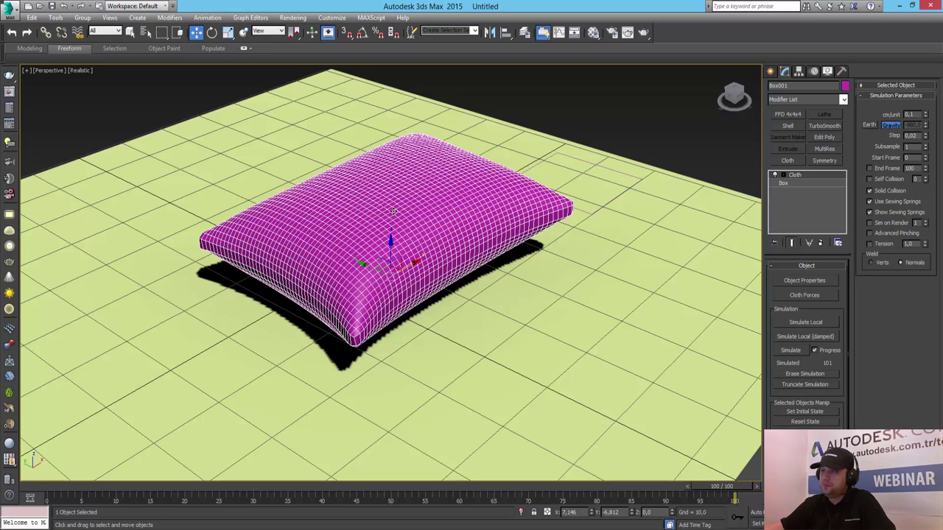
- Convert the pillow to an Editable Poly, then delete Plane001 and Gravity001
{"action": "right_click", "coordinate": [390, 201]}
{"action": "mouse_move", "coordinate": [411, 307]}
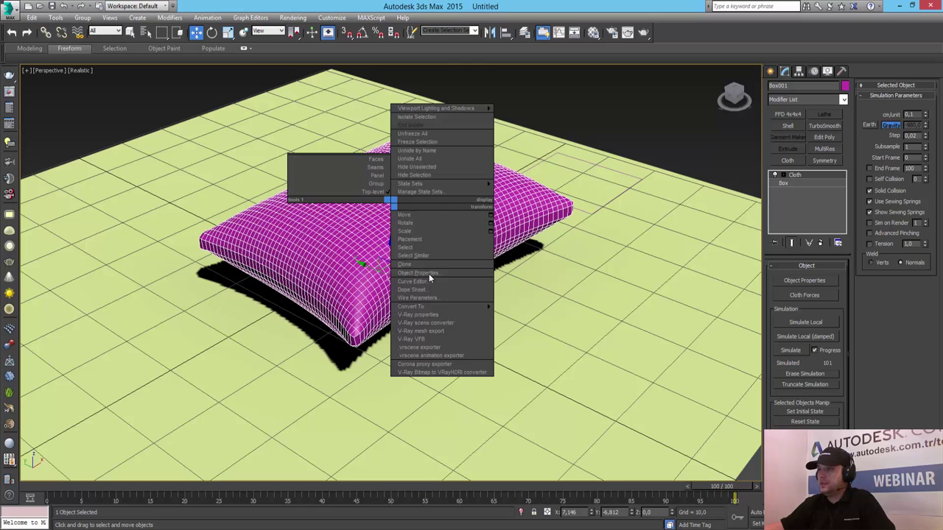
{"action": "left_click", "coordinate": [519, 315]}
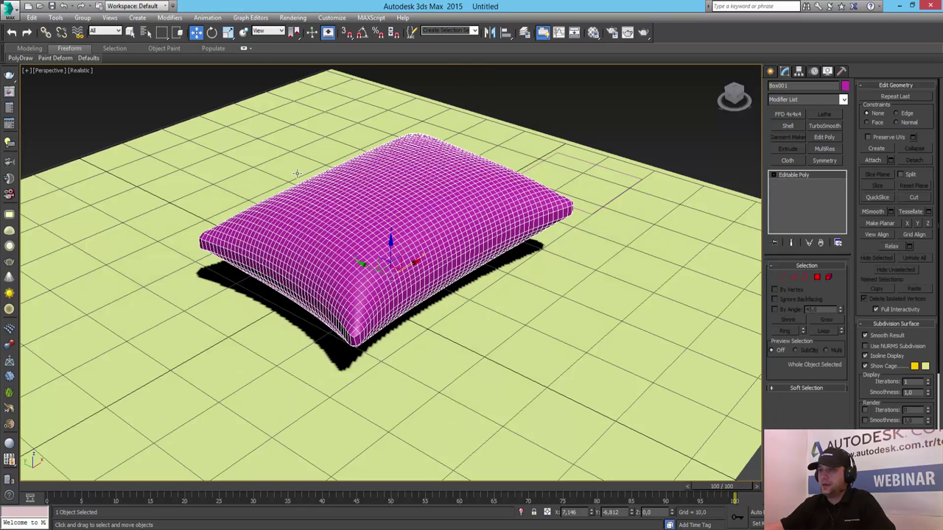
{"action": "key", "text": "ctrl+z"}
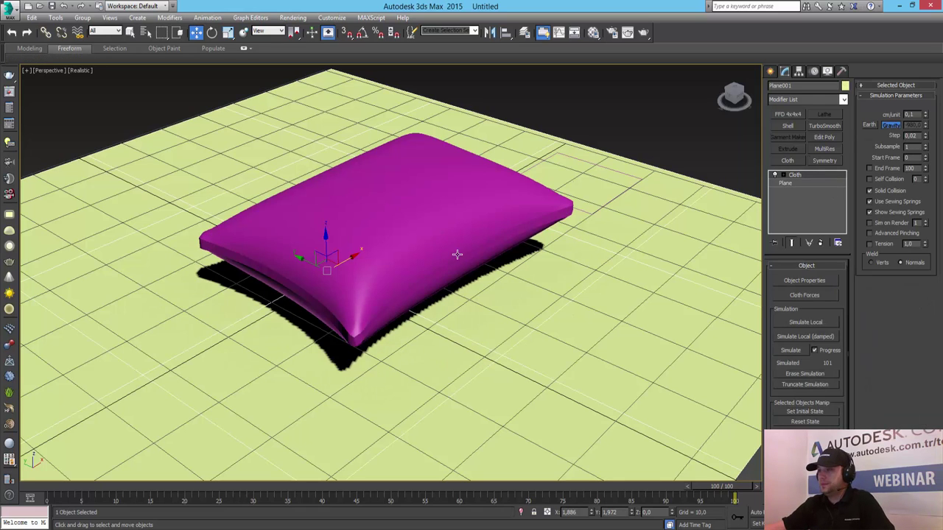
{"action": "key", "text": "Delete"}
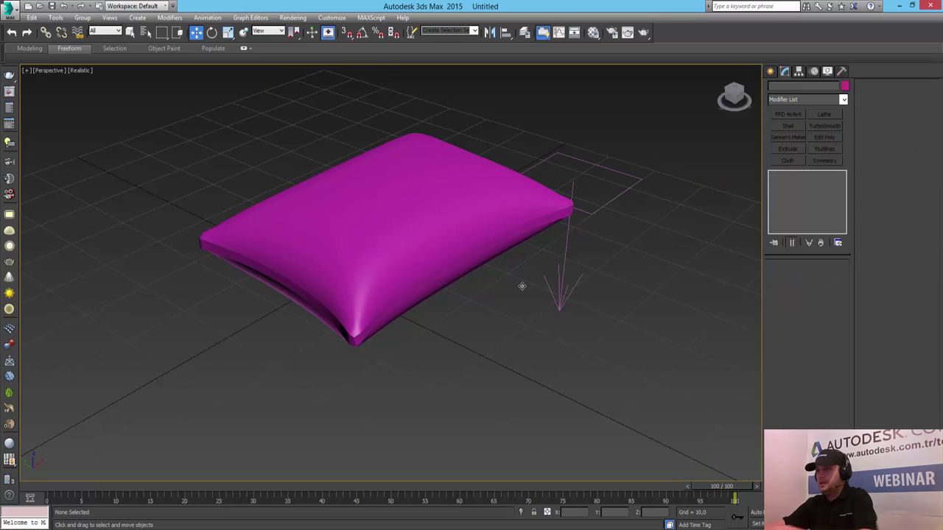
{"action": "left_click", "coordinate": [601, 208]}
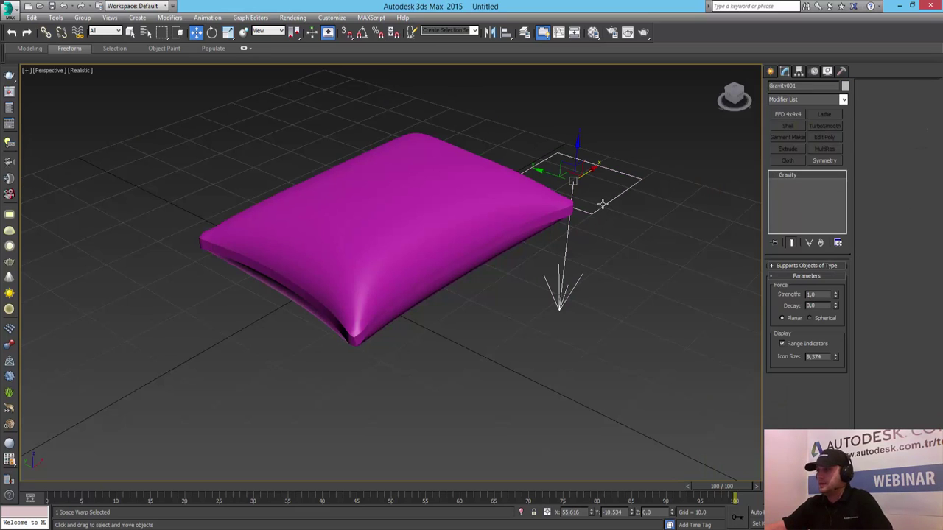
{"action": "key", "text": "Delete"}
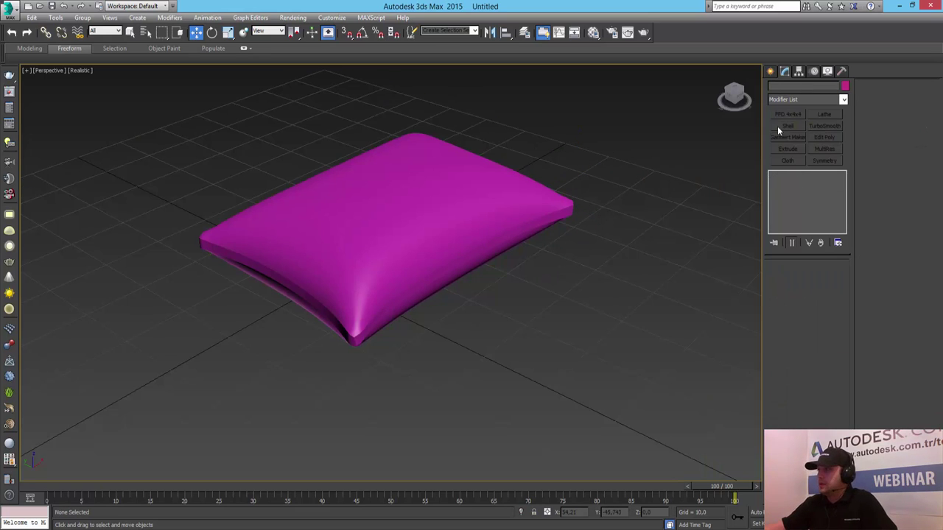
- Create a VRayPlane with a grey object colour beside the pillow, then reselect the pillow
{"action": "left_click", "coordinate": [771, 72]}
{"action": "left_click", "coordinate": [803, 103]}
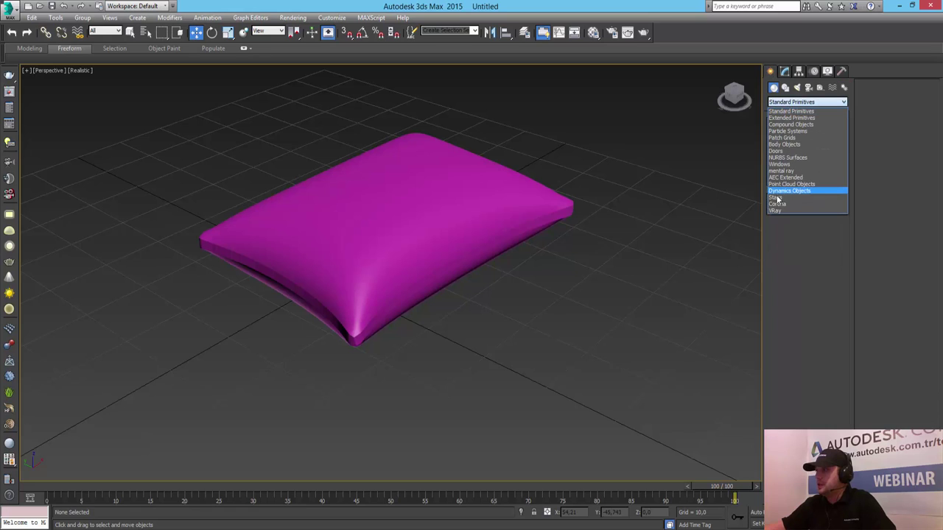
{"action": "left_click", "coordinate": [795, 209]}
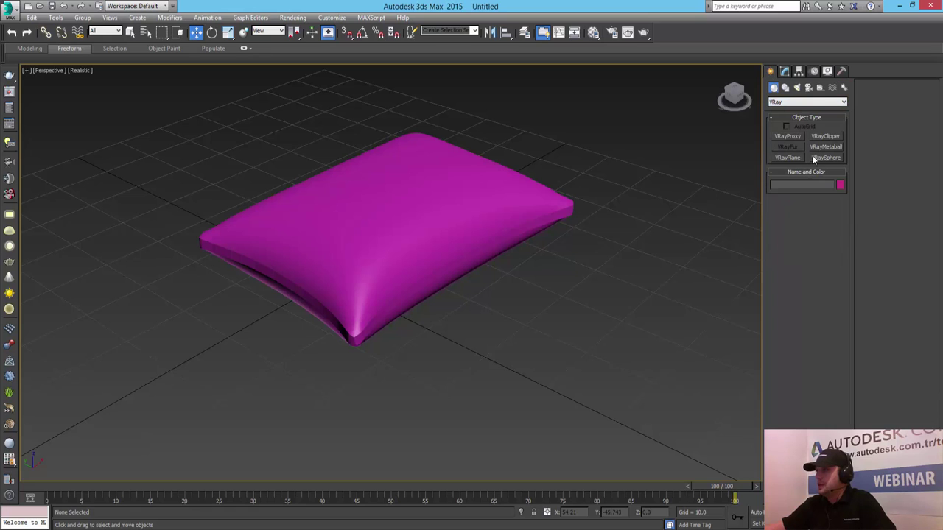
{"action": "left_click", "coordinate": [507, 335]}
{"action": "left_click", "coordinate": [840, 185]}
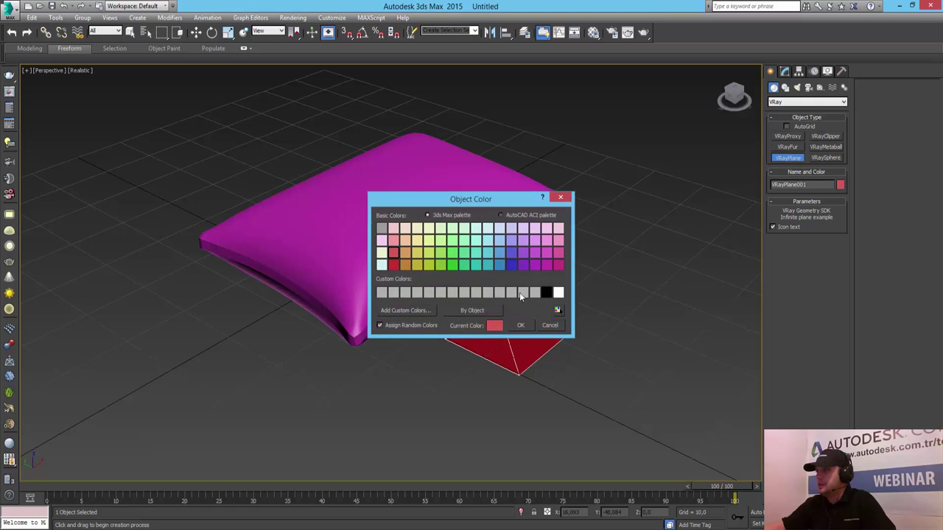
{"action": "left_click", "coordinate": [512, 293]}
{"action": "left_click", "coordinate": [523, 325]}
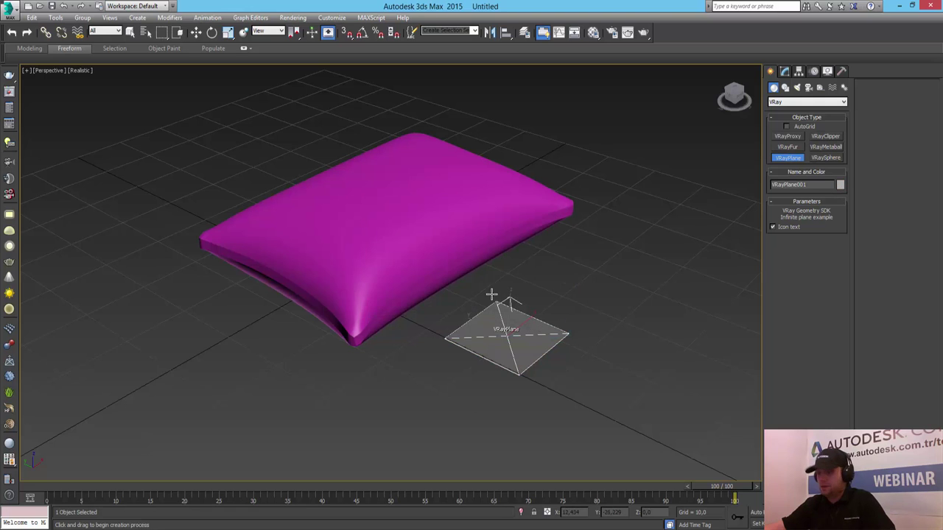
{"action": "right_click", "coordinate": [391, 221]}
{"action": "left_click", "coordinate": [370, 204]}
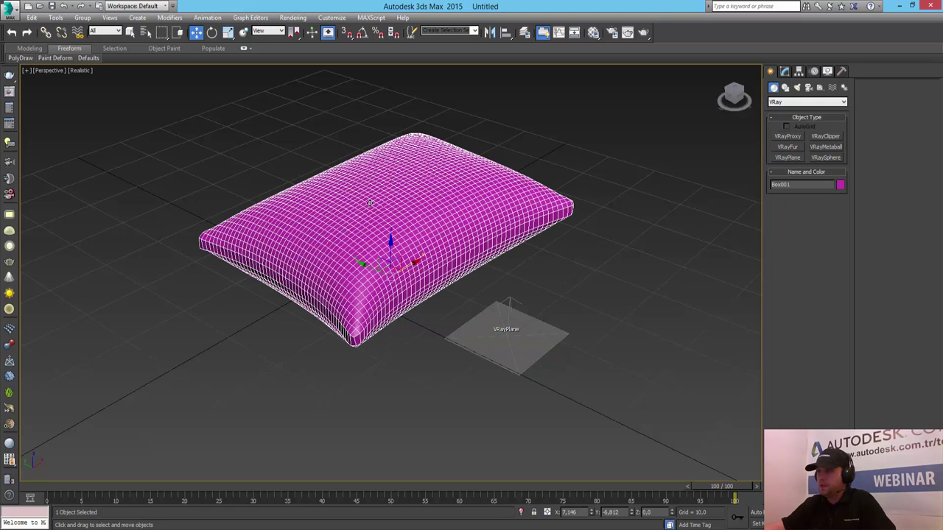
- Add a TurboSmooth modifier above the pillow's Editable Poly and check the smoothed mesh
{"action": "left_click", "coordinate": [785, 71]}
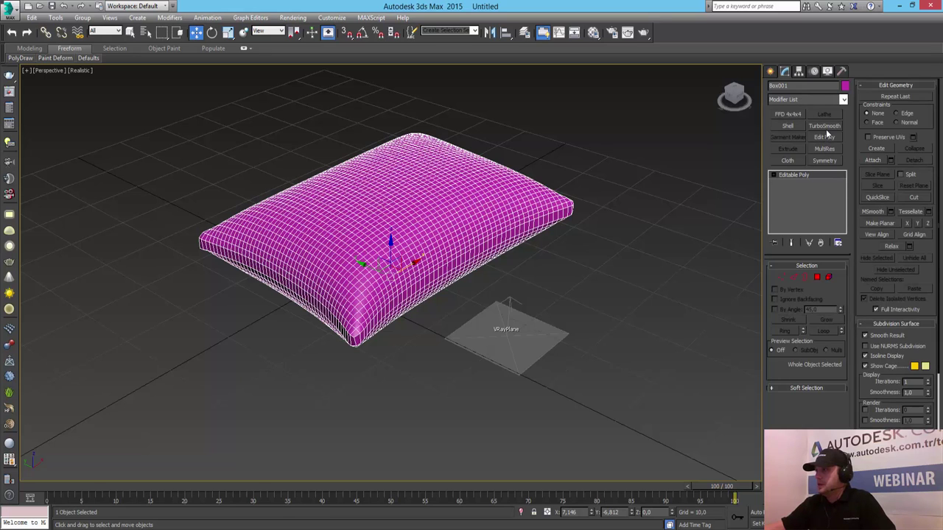
{"action": "left_click", "coordinate": [825, 128]}
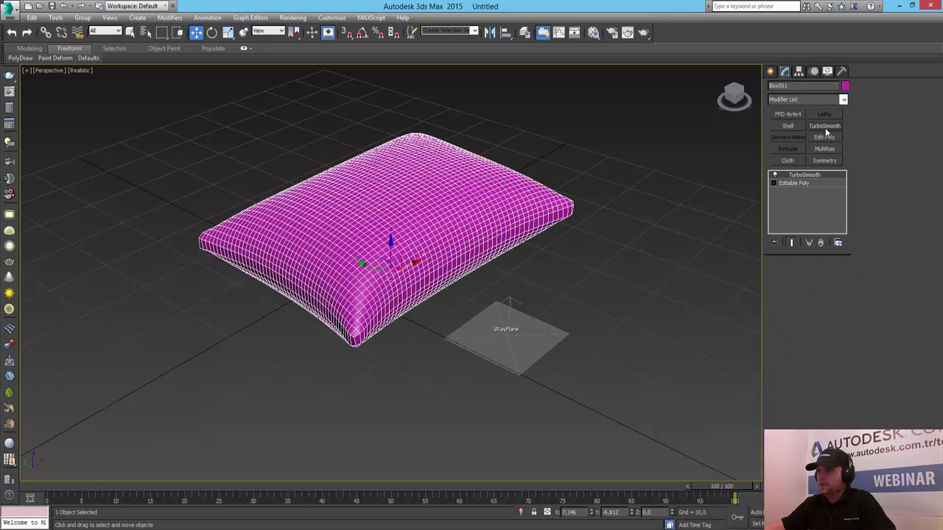
{"action": "left_click", "coordinate": [650, 297]}
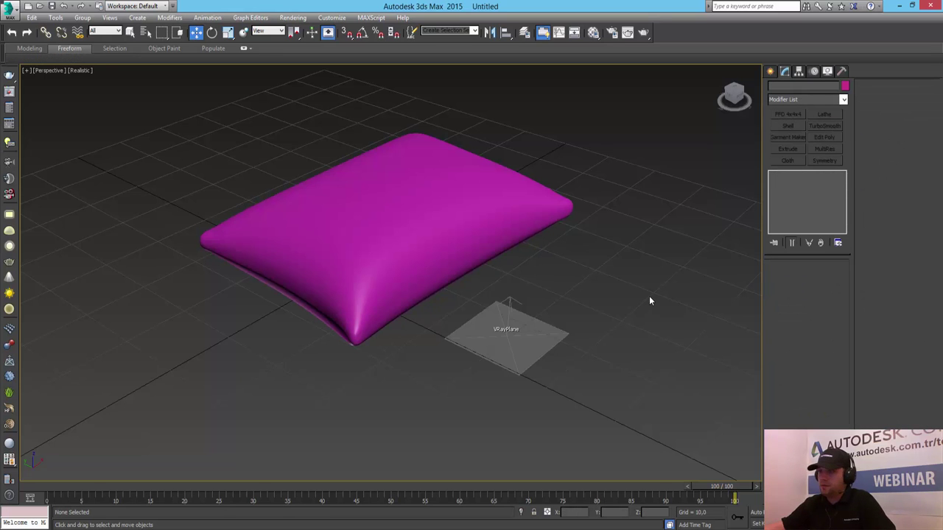
{"action": "left_click", "coordinate": [399, 200]}
{"action": "left_click", "coordinate": [211, 31]}
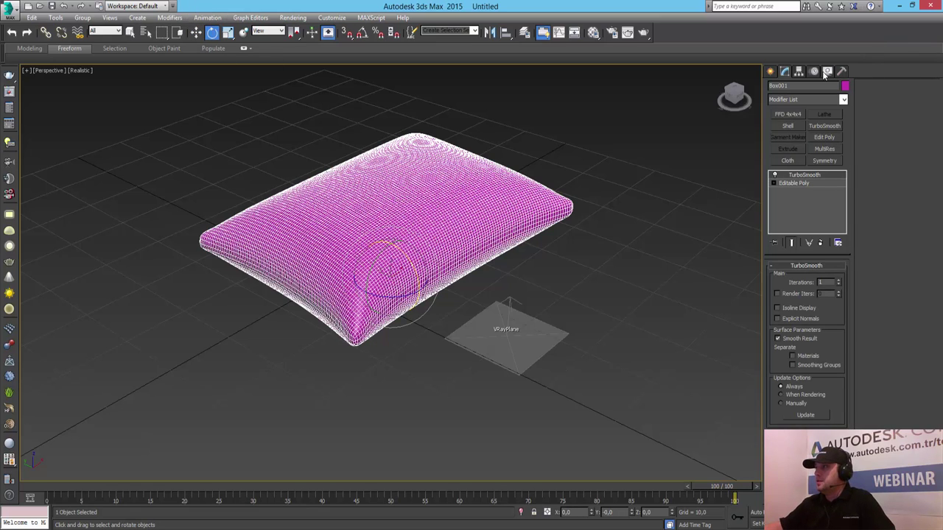
- Center the pillow's pivot on the object using Affect Pivot Only
{"action": "left_click", "coordinate": [826, 72]}
{"action": "left_click", "coordinate": [799, 71]}
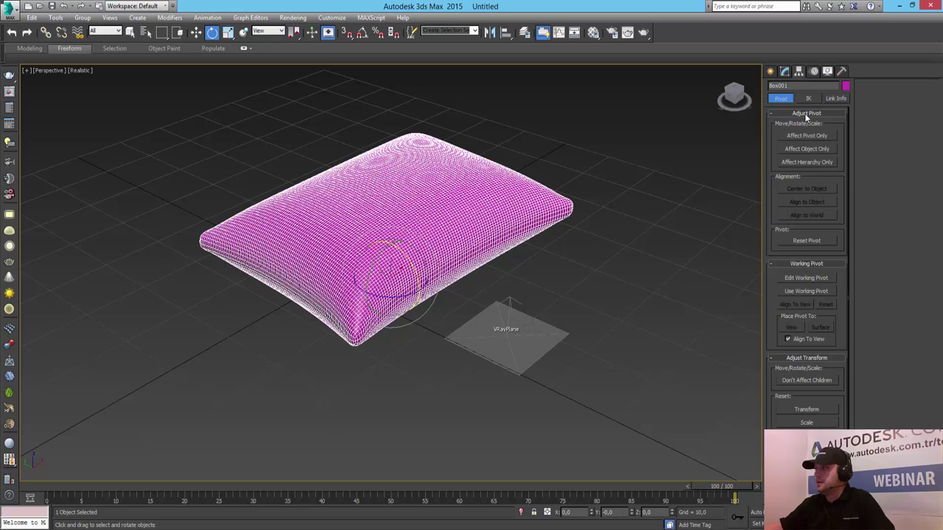
{"action": "left_click", "coordinate": [809, 136]}
{"action": "left_click", "coordinate": [812, 188]}
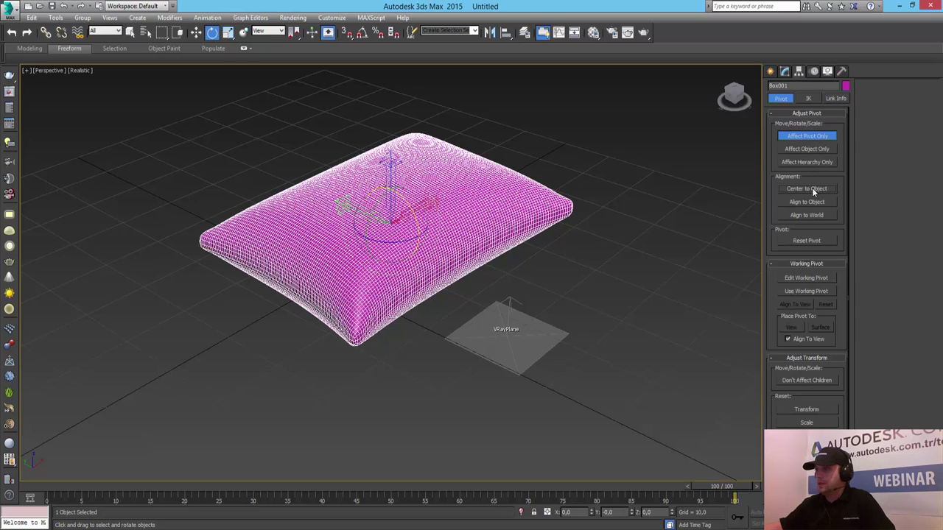
{"action": "left_click", "coordinate": [812, 137]}
{"action": "key", "text": "w"}
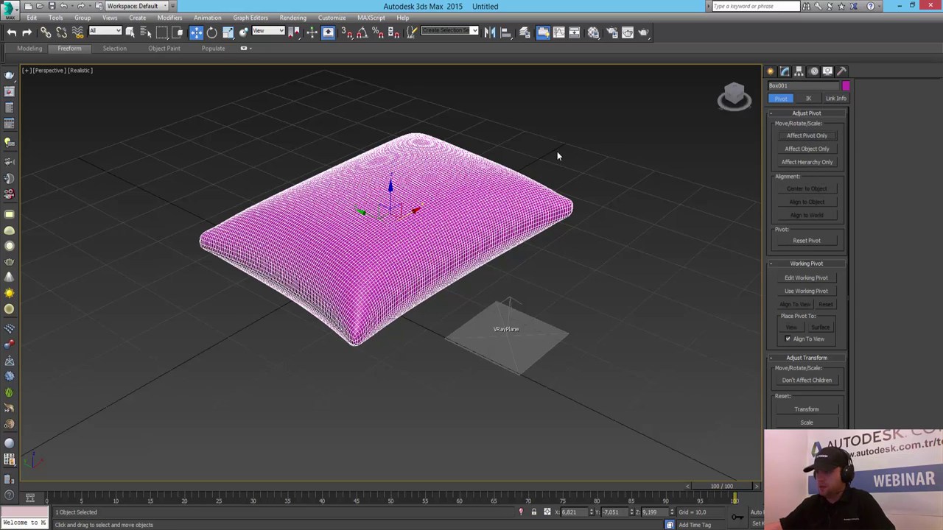
- Rotate the pillow to a new angle, show viewport statistics, and open the Material Editor
{"action": "left_click", "coordinate": [770, 72]}
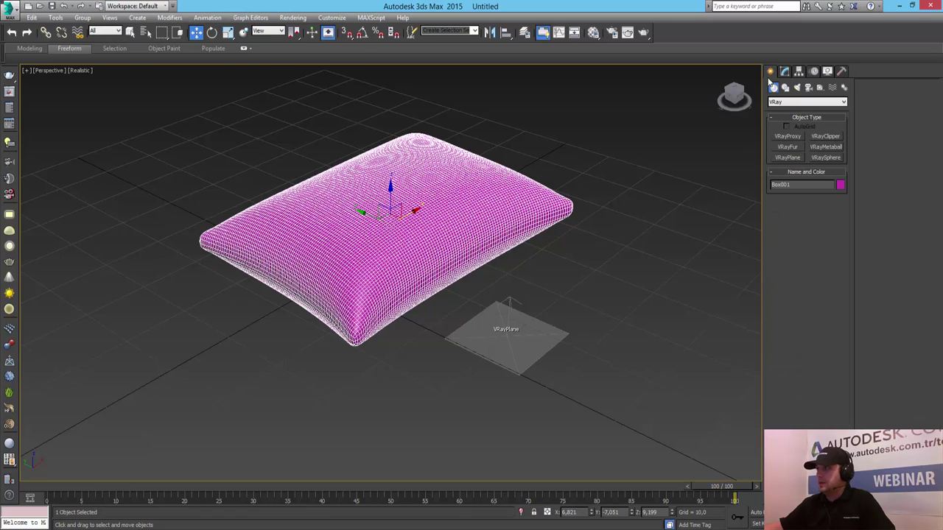
{"action": "left_click", "coordinate": [210, 31]}
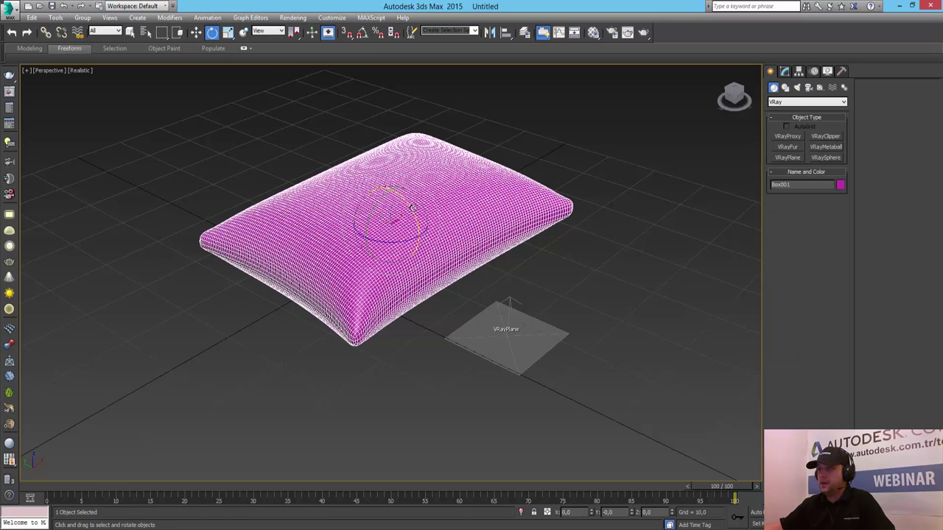
{"action": "left_click_drag", "start_coordinate": [412, 208], "coordinate": [425, 230]}
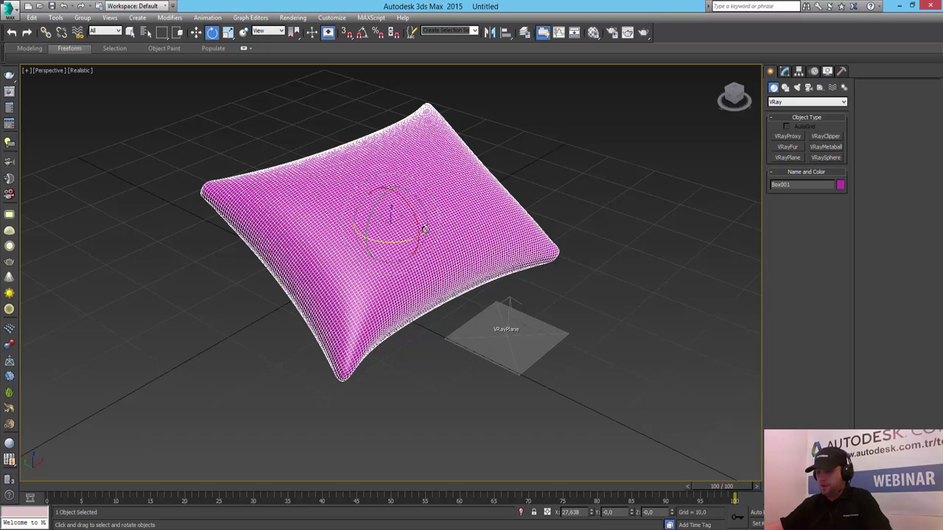
{"action": "key", "text": "7"}
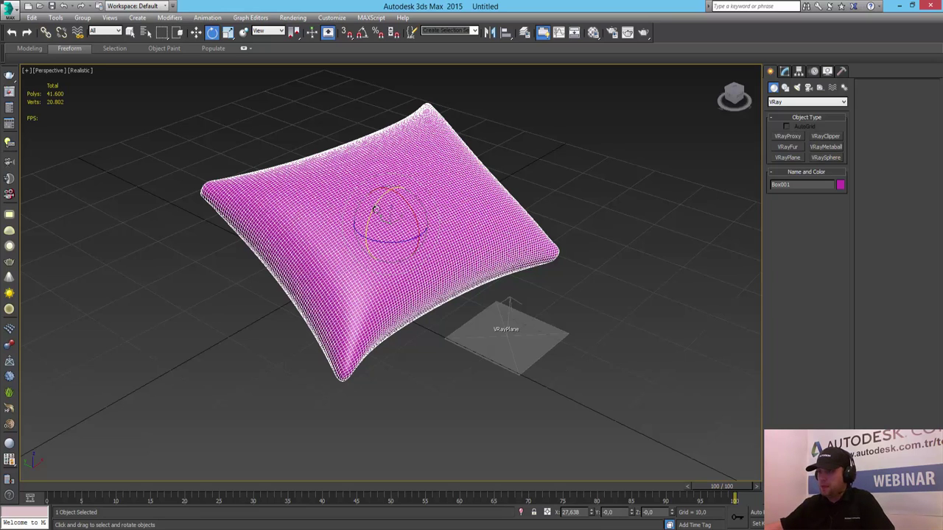
{"action": "key", "text": "w"}
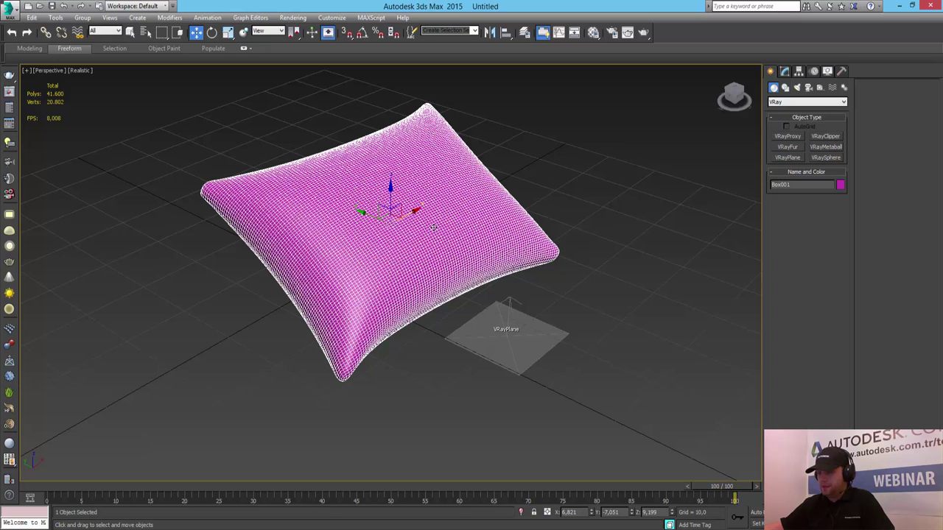
{"action": "key", "text": "m"}
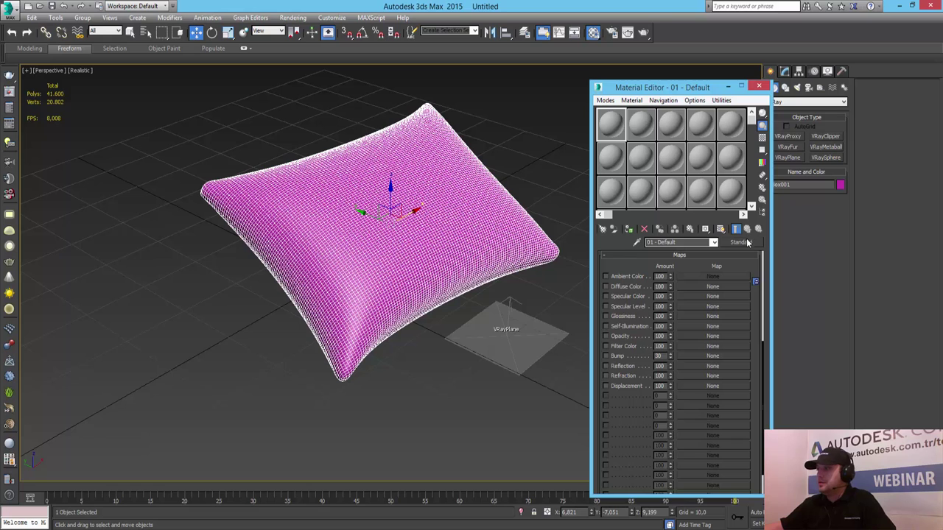
- Change 01 - Default to a VRayMtl and choose Bitmap for its Diffuse map
{"action": "left_click", "coordinate": [746, 243]}
{"action": "double_click", "coordinate": [410, 389]}
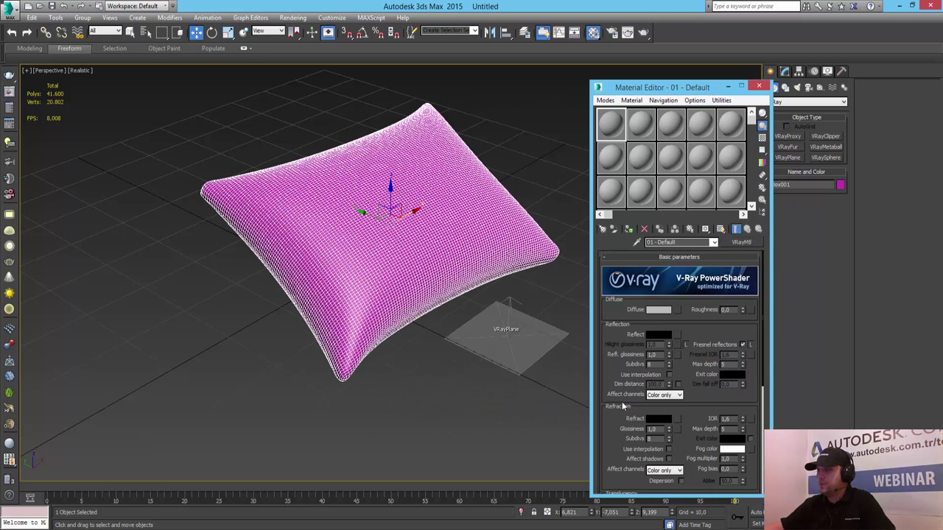
{"action": "left_click", "coordinate": [678, 310]}
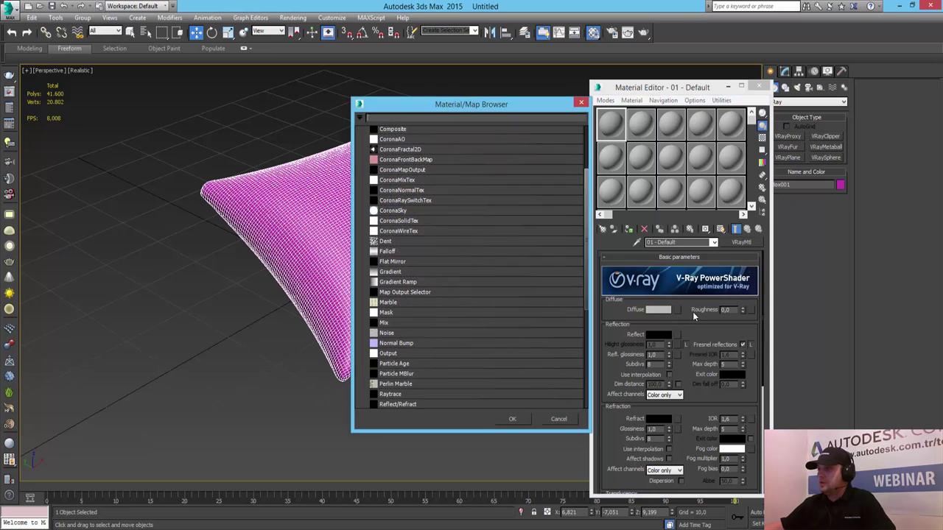
{"action": "scroll", "coordinate": [442, 169], "scroll_direction": "up", "scroll_amount": 3}
{"action": "scroll", "coordinate": [443, 179], "scroll_direction": "up", "scroll_amount": 2}
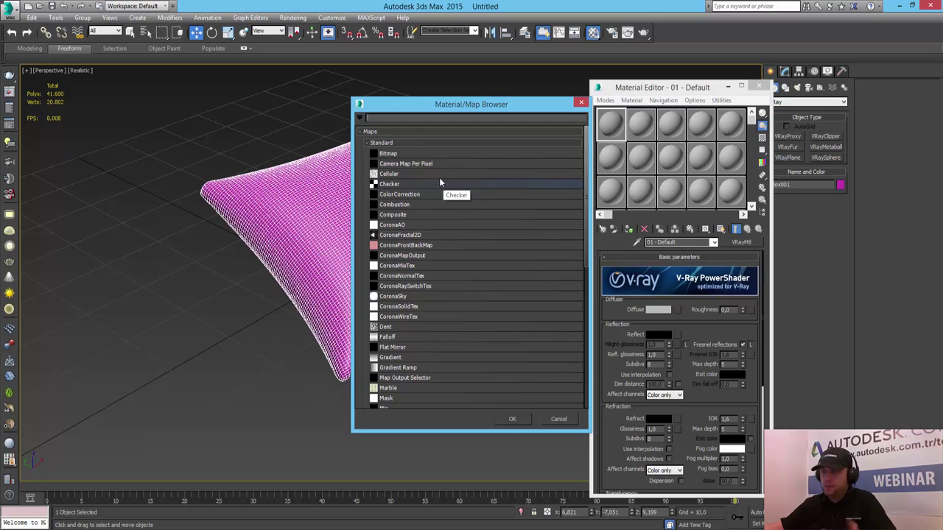
{"action": "double_click", "coordinate": [400, 153]}
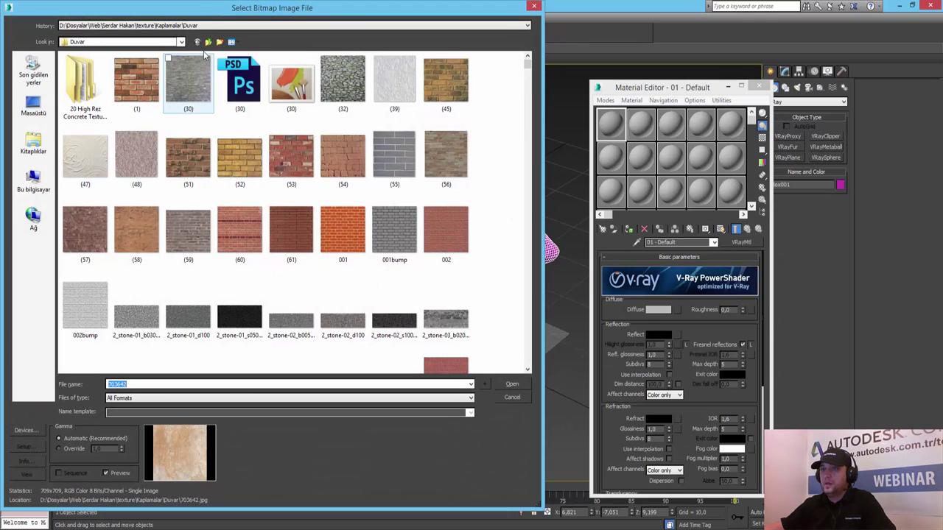
- In the Kumas texture folder, preview the 100C texture at full size
{"action": "left_click", "coordinate": [208, 42]}
{"action": "double_click", "coordinate": [87, 98]}
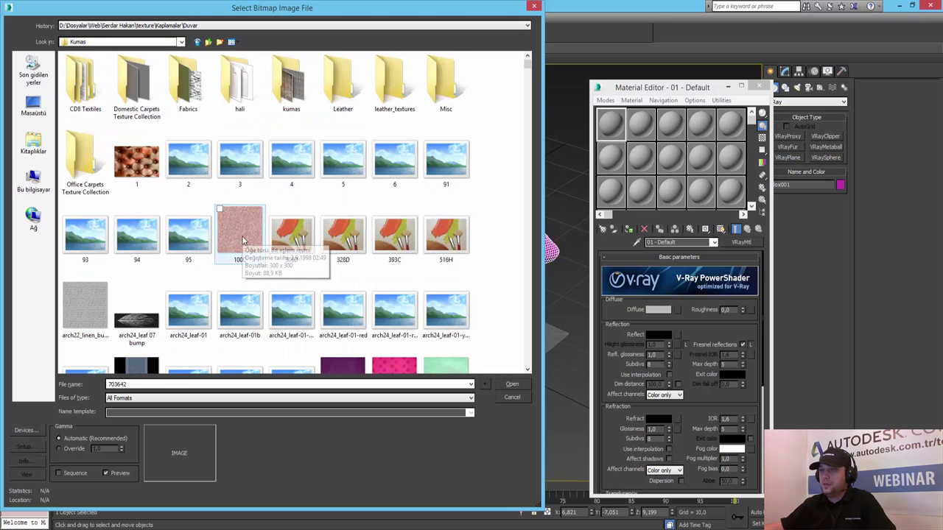
{"action": "right_click", "coordinate": [243, 233]}
{"action": "left_click", "coordinate": [186, 252]}
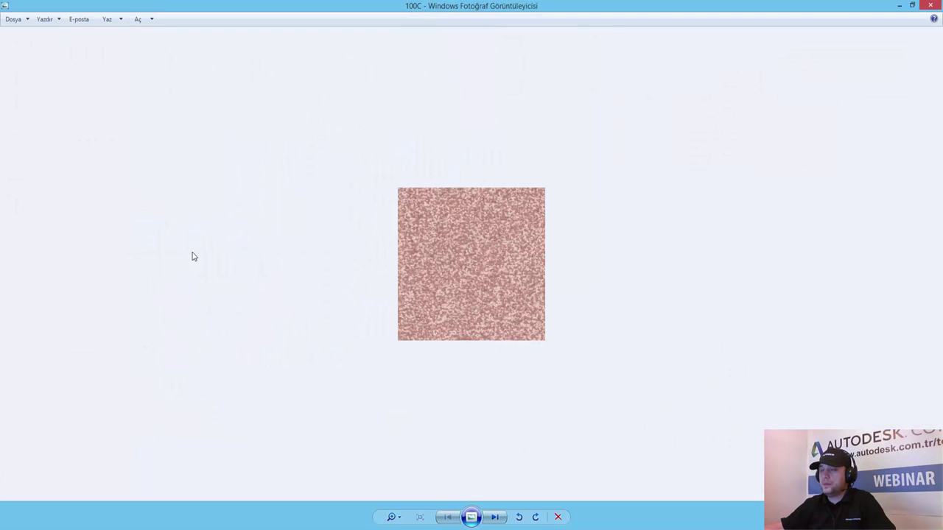
{"action": "key", "text": "Escape"}
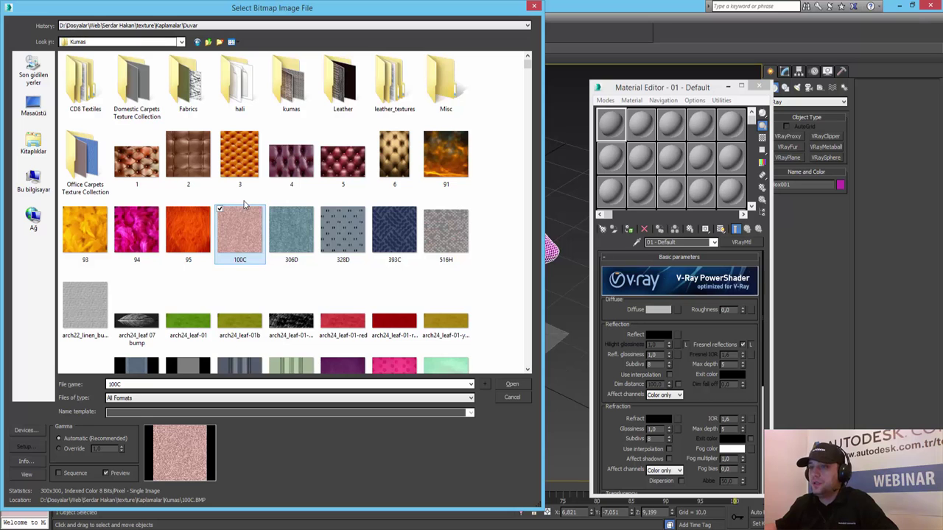
- Preview the Carpet_19_seamless_256 texture at full size
{"action": "scroll", "coordinate": [245, 205], "scroll_direction": "down", "scroll_amount": 2}
{"action": "scroll", "coordinate": [245, 205], "scroll_direction": "down", "scroll_amount": 2}
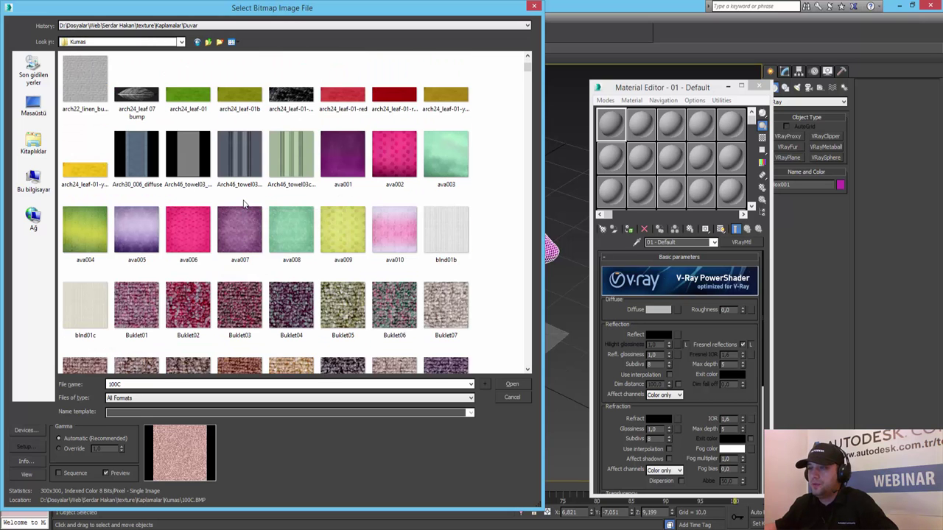
{"action": "scroll", "coordinate": [245, 205], "scroll_direction": "down", "scroll_amount": 1}
{"action": "scroll", "coordinate": [245, 206], "scroll_direction": "down", "scroll_amount": 1}
{"action": "scroll", "coordinate": [245, 206], "scroll_direction": "down", "scroll_amount": 1}
{"action": "scroll", "coordinate": [246, 206], "scroll_direction": "down", "scroll_amount": 2}
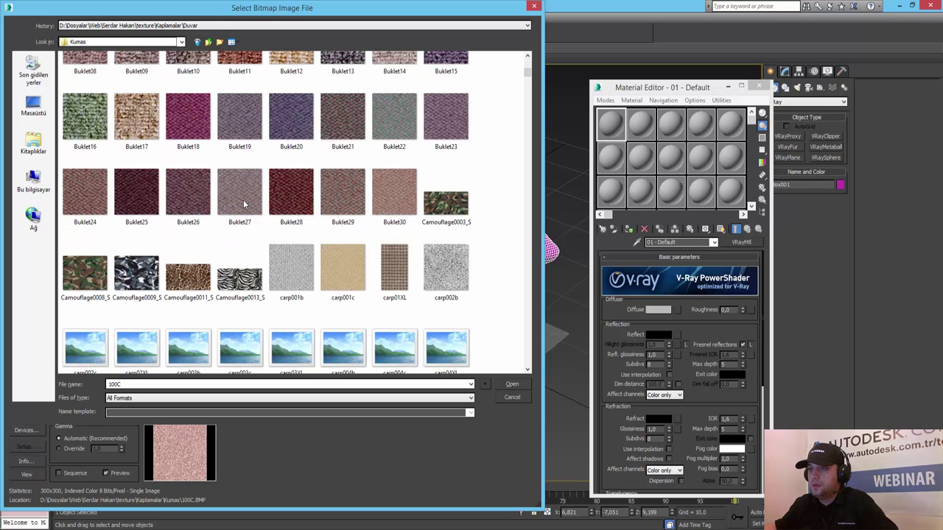
{"action": "scroll", "coordinate": [245, 205], "scroll_direction": "down", "scroll_amount": 1}
{"action": "scroll", "coordinate": [245, 205], "scroll_direction": "down", "scroll_amount": 2}
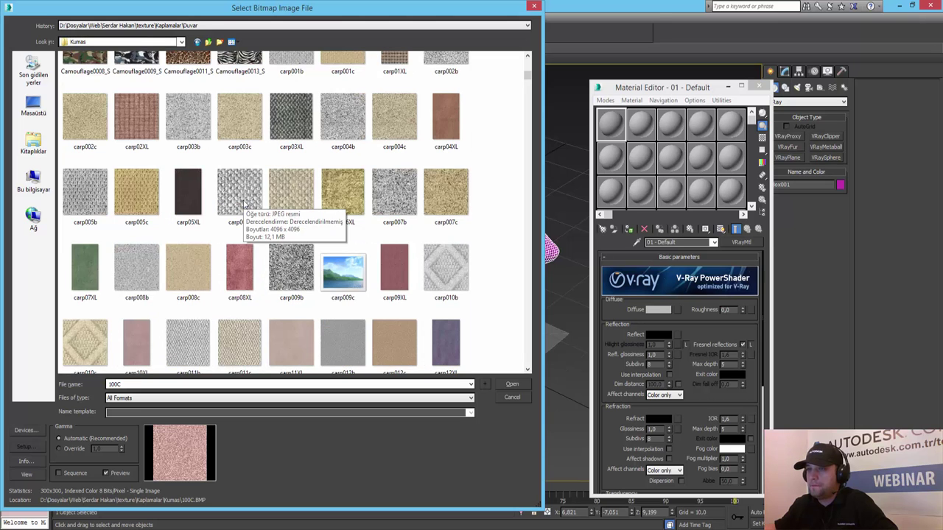
{"action": "scroll", "coordinate": [238, 209], "scroll_direction": "down", "scroll_amount": 2}
{"action": "scroll", "coordinate": [238, 209], "scroll_direction": "down", "scroll_amount": 2}
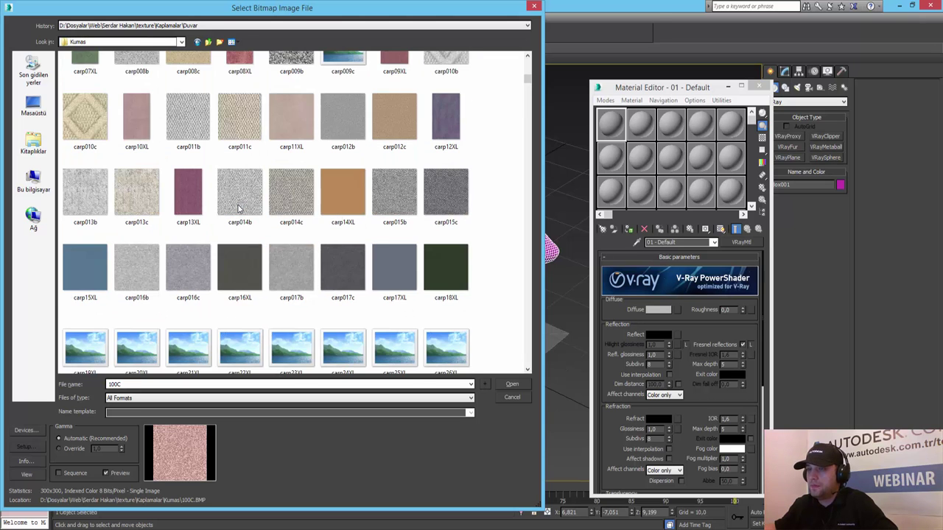
{"action": "scroll", "coordinate": [238, 209], "scroll_direction": "down", "scroll_amount": 2}
{"action": "scroll", "coordinate": [238, 209], "scroll_direction": "down", "scroll_amount": 2}
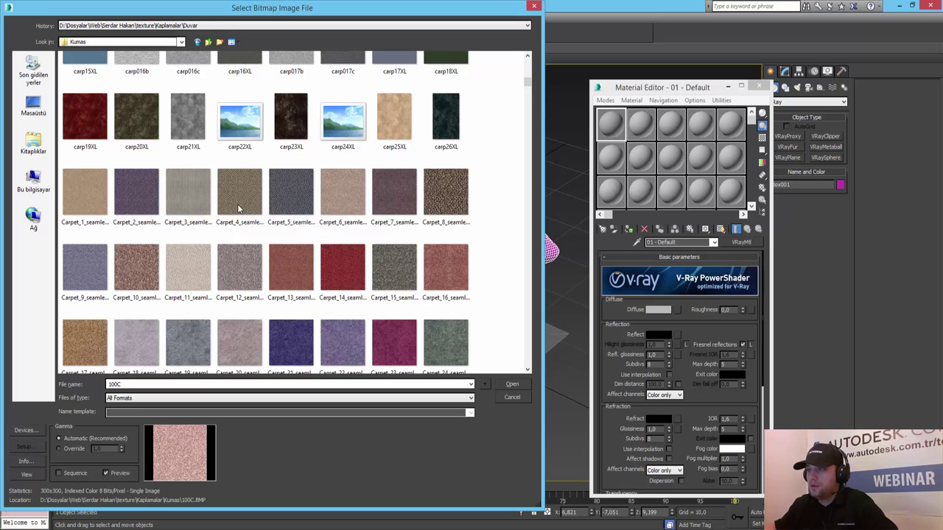
{"action": "scroll", "coordinate": [238, 210], "scroll_direction": "down", "scroll_amount": 1}
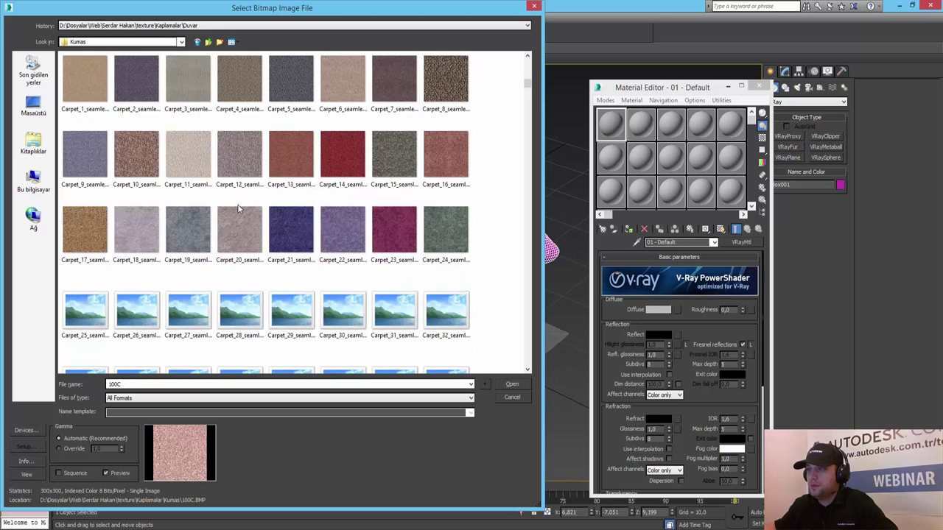
{"action": "left_click", "coordinate": [190, 247]}
{"action": "right_click", "coordinate": [189, 247]}
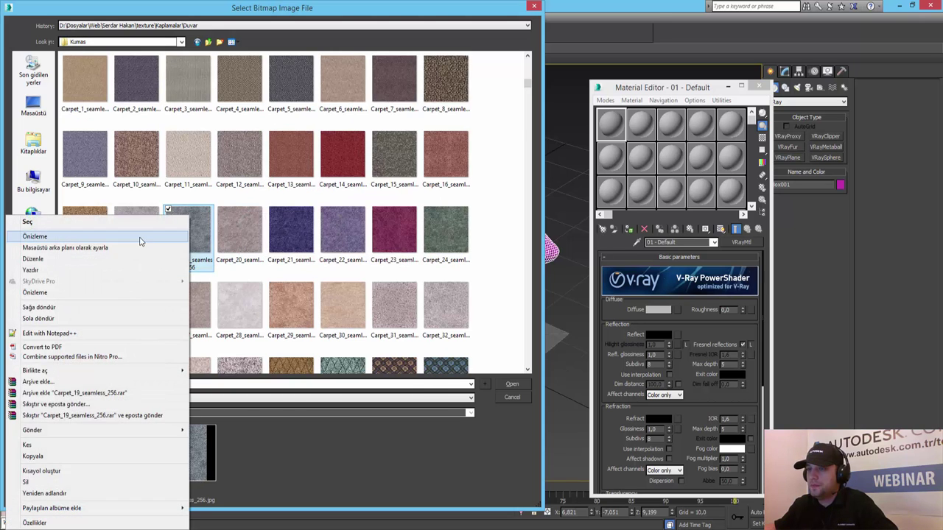
{"action": "left_click", "coordinate": [132, 235]}
{"action": "key", "text": "Escape"}
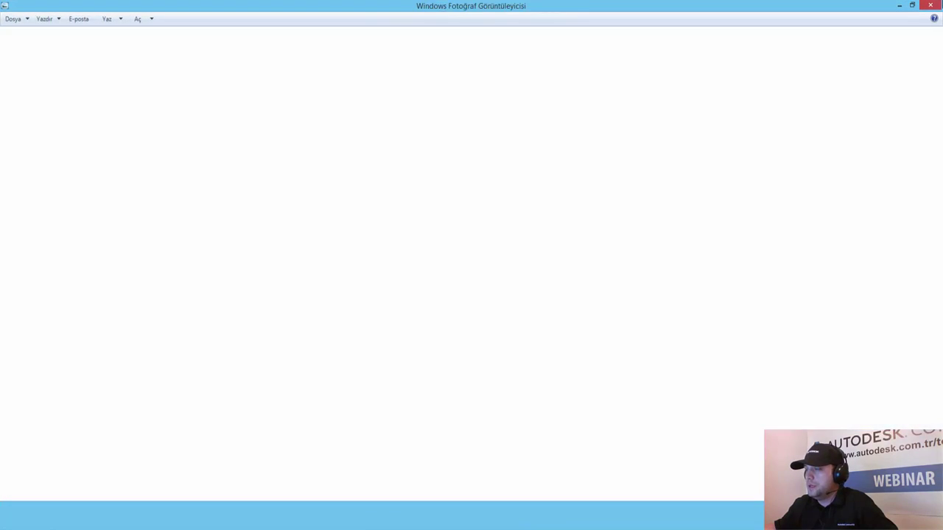
- Check the Fabrics folder, then move to the CD8 Textiles Textures folder
{"action": "scroll", "coordinate": [249, 283], "scroll_direction": "up", "scroll_amount": 5}
{"action": "scroll", "coordinate": [249, 283], "scroll_direction": "up", "scroll_amount": 3}
{"action": "scroll", "coordinate": [249, 283], "scroll_direction": "up", "scroll_amount": 5}
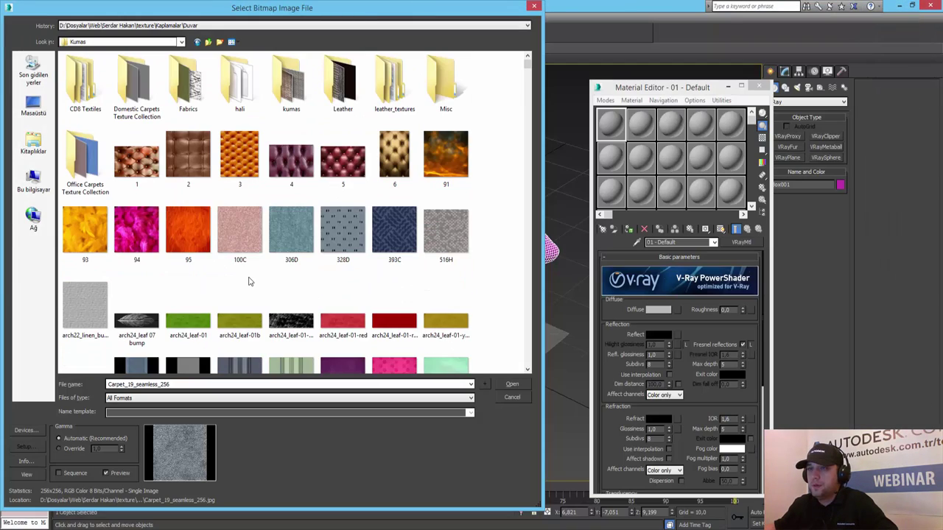
{"action": "double_click", "coordinate": [193, 96]}
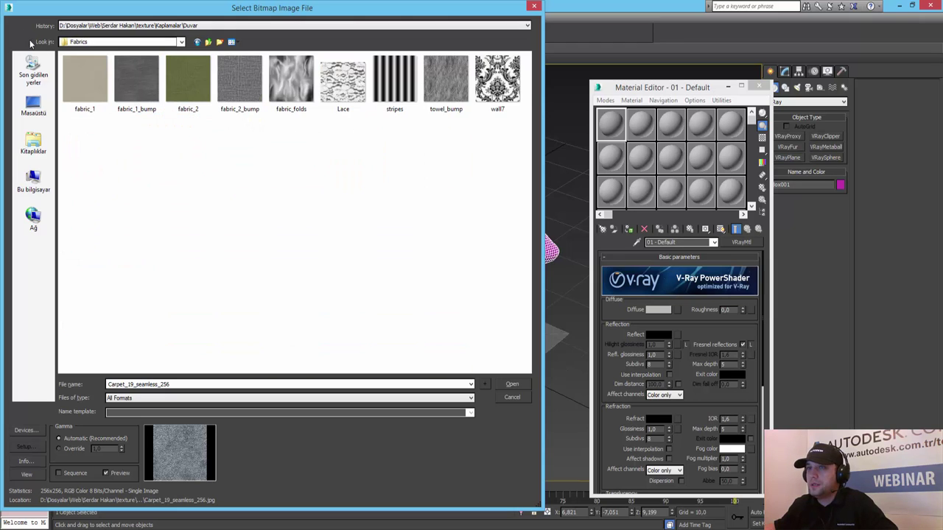
{"action": "left_click", "coordinate": [207, 43]}
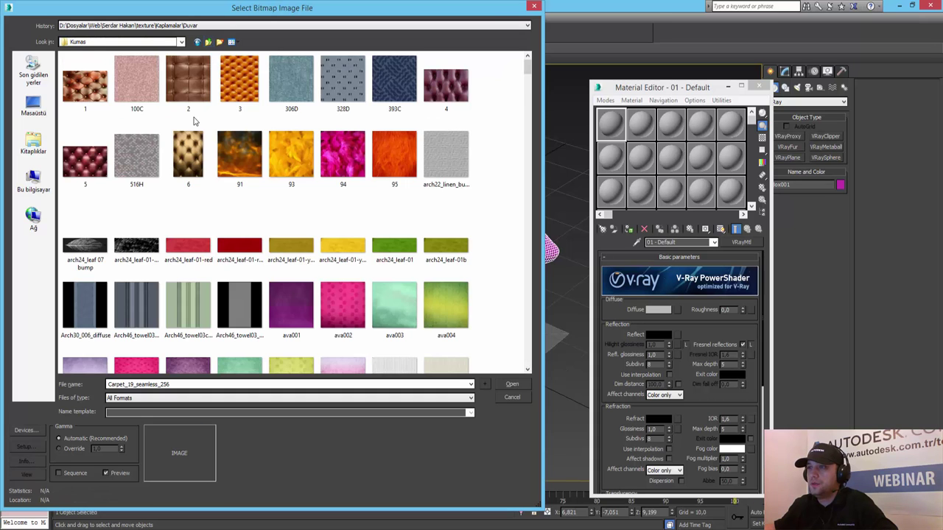
{"action": "double_click", "coordinate": [94, 87]}
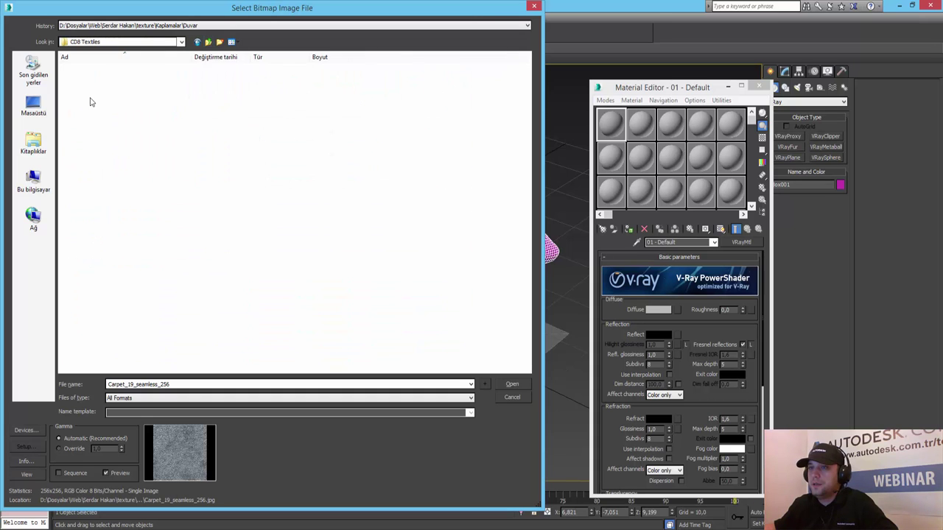
{"action": "double_click", "coordinate": [91, 97]}
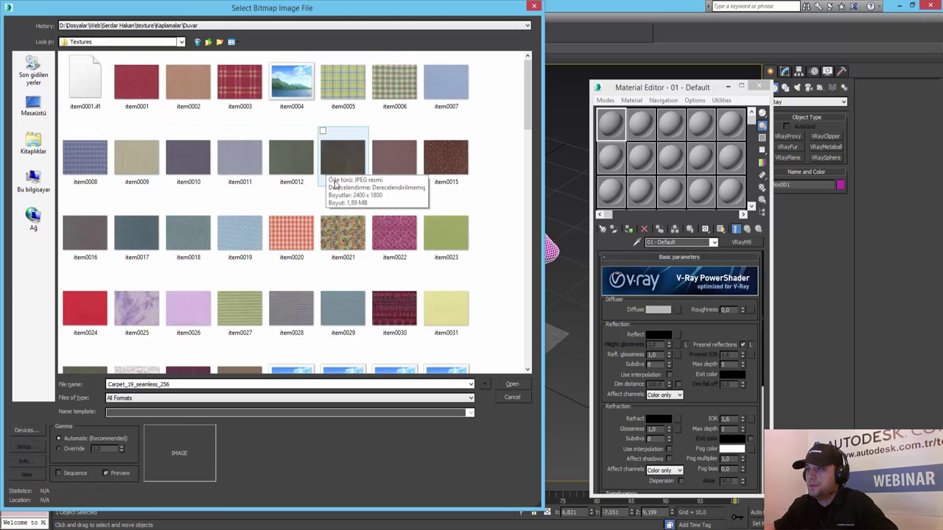
- Preview textures item0096 and item0097, then load item0097 as the diffuse map
{"action": "scroll", "coordinate": [333, 184], "scroll_direction": "down", "scroll_amount": 3}
{"action": "scroll", "coordinate": [335, 182], "scroll_direction": "down", "scroll_amount": 3}
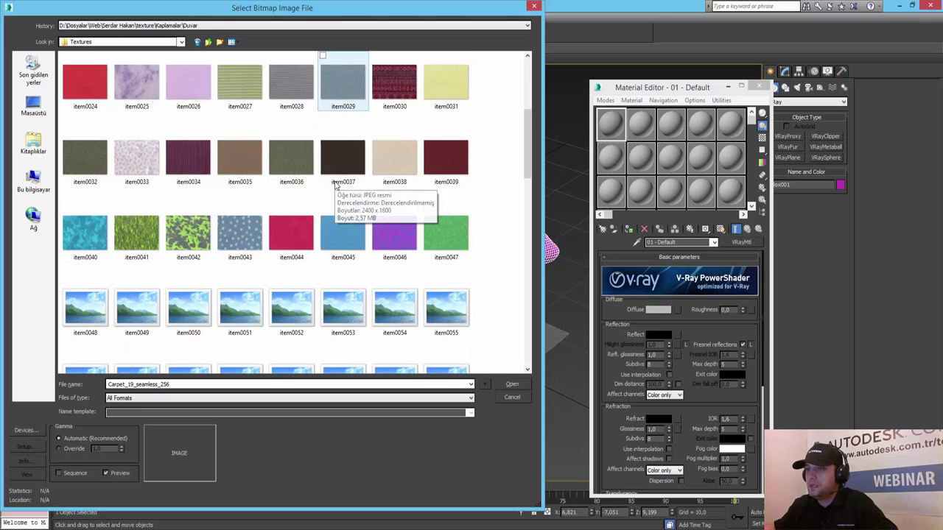
{"action": "scroll", "coordinate": [334, 182], "scroll_direction": "down", "scroll_amount": 3}
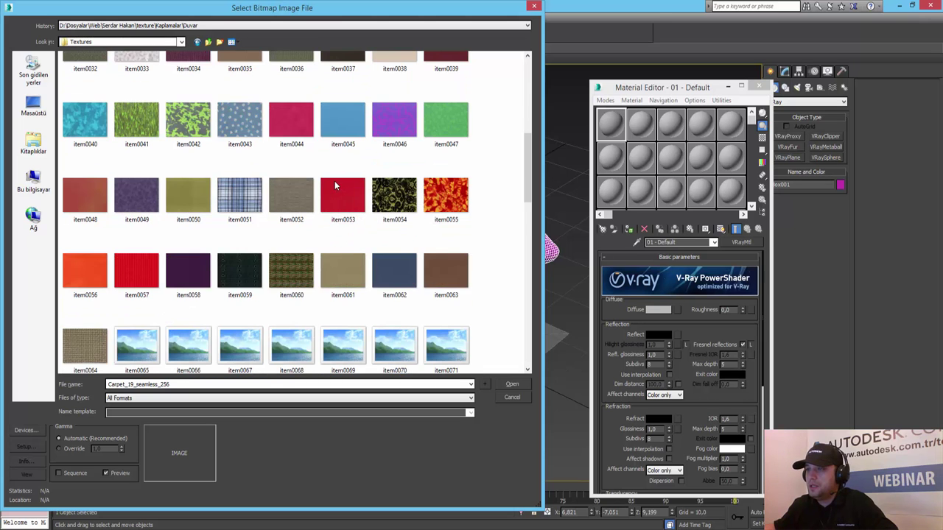
{"action": "scroll", "coordinate": [334, 182], "scroll_direction": "down", "scroll_amount": 3}
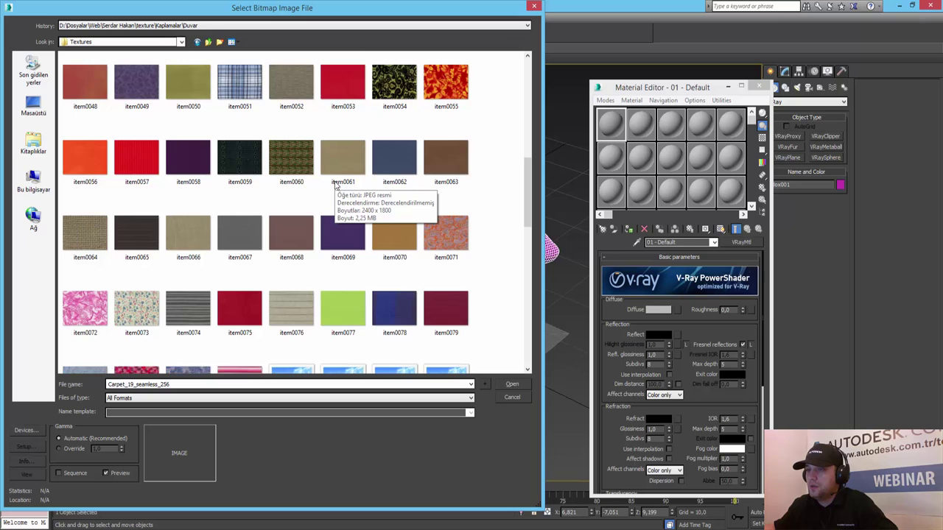
{"action": "scroll", "coordinate": [334, 182], "scroll_direction": "down", "scroll_amount": 4}
{"action": "scroll", "coordinate": [334, 182], "scroll_direction": "down", "scroll_amount": 2}
{"action": "scroll", "coordinate": [334, 185], "scroll_direction": "down", "scroll_amount": 3}
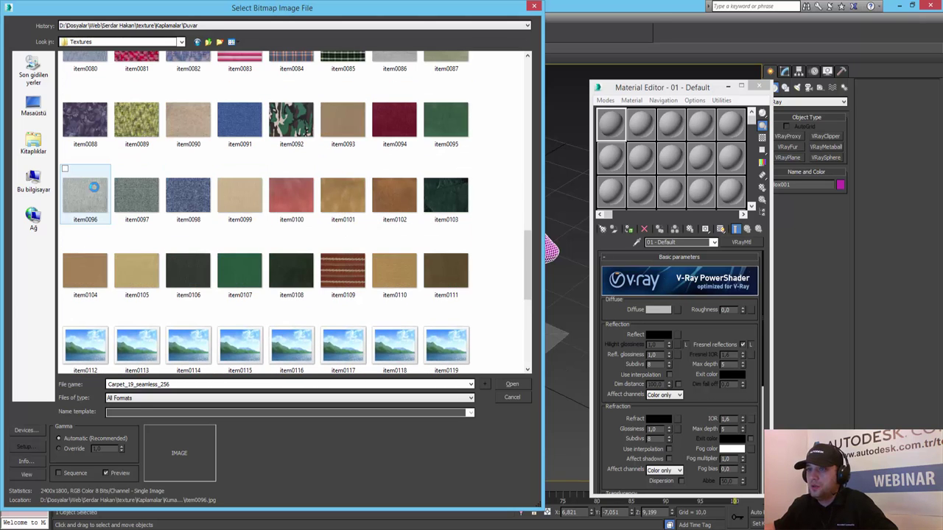
{"action": "right_click", "coordinate": [87, 189]}
{"action": "left_click", "coordinate": [82, 211]}
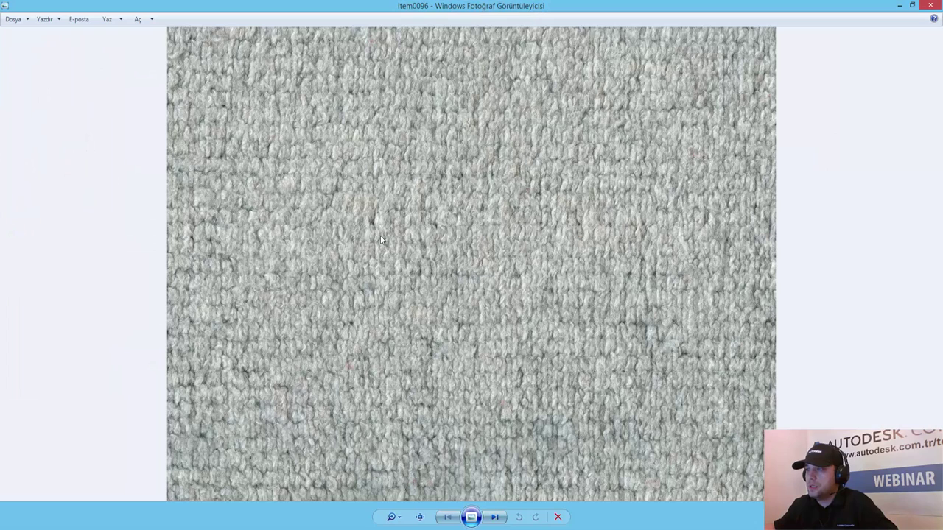
{"action": "left_click", "coordinate": [930, 5]}
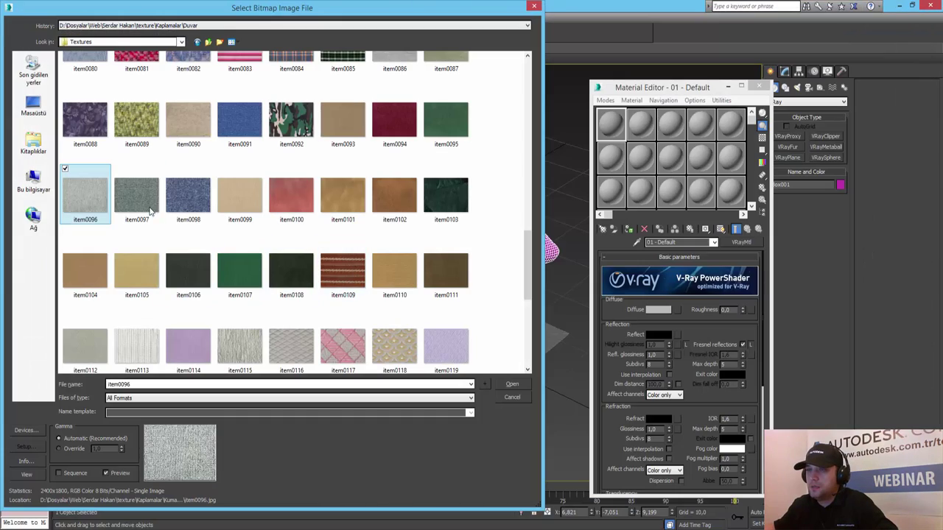
{"action": "right_click", "coordinate": [144, 194]}
{"action": "left_click", "coordinate": [126, 213]}
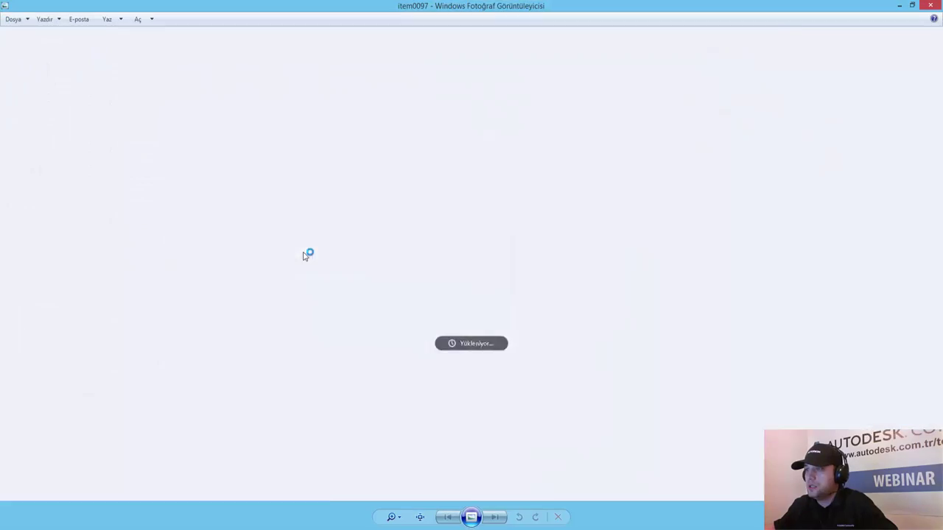
{"action": "key", "text": "Escape"}
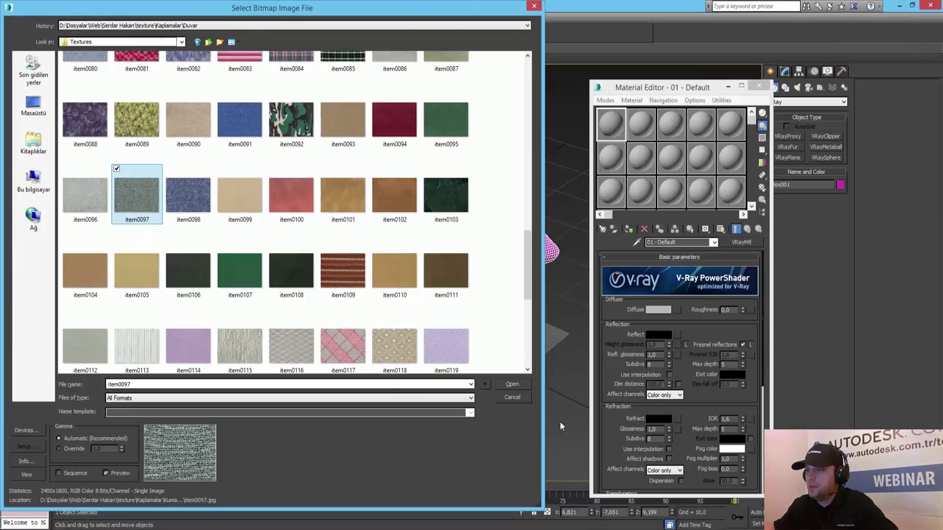
{"action": "left_click", "coordinate": [513, 385]}
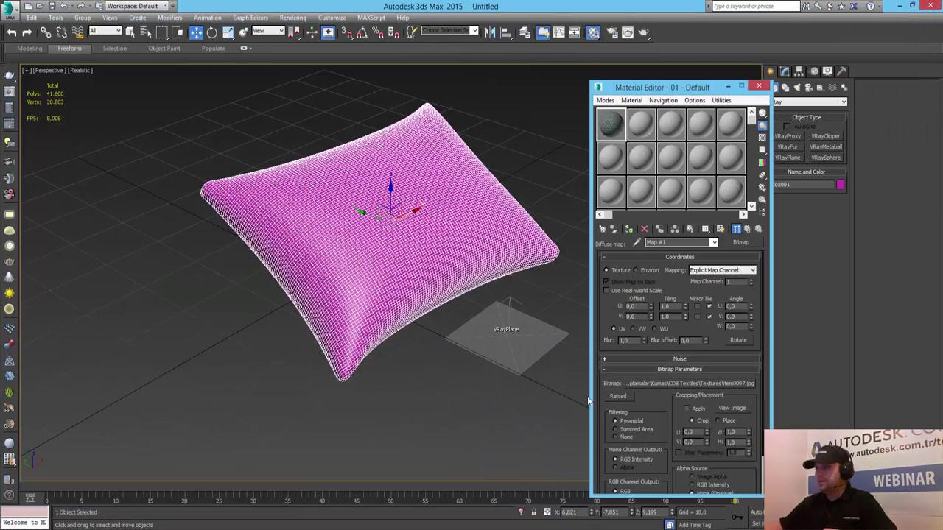
- Load item0097b from the CD8 Textiles Bump Maps folder into the material's Bump slot
{"action": "left_click", "coordinate": [757, 229]}
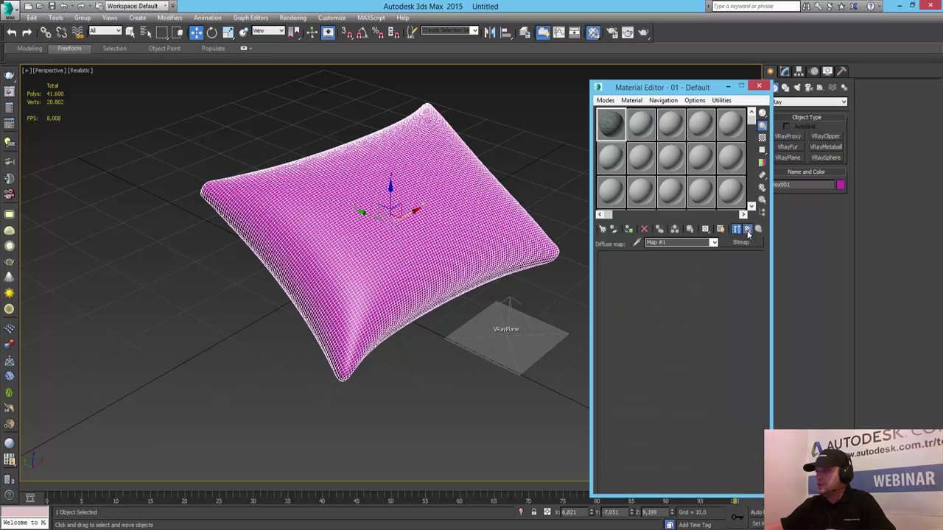
{"action": "scroll", "coordinate": [711, 301], "scroll_direction": "down", "scroll_amount": 5}
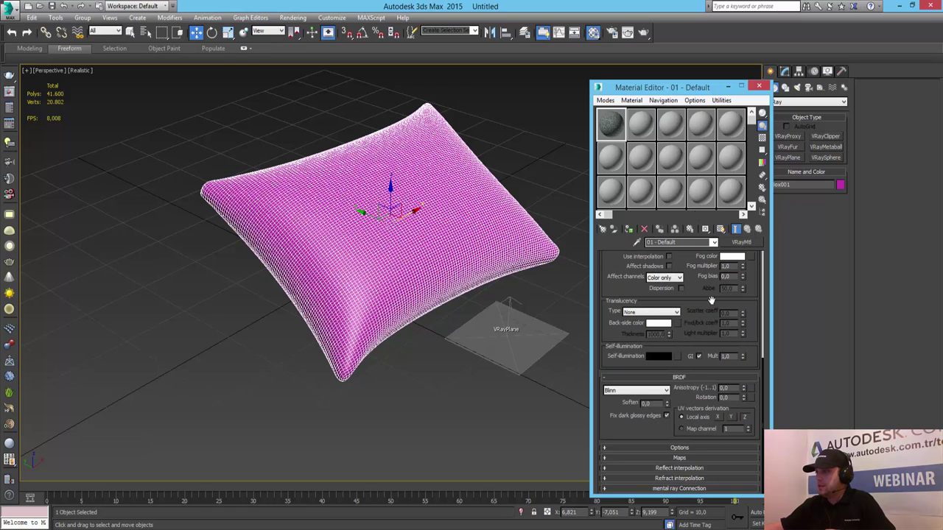
{"action": "left_click", "coordinate": [697, 458]}
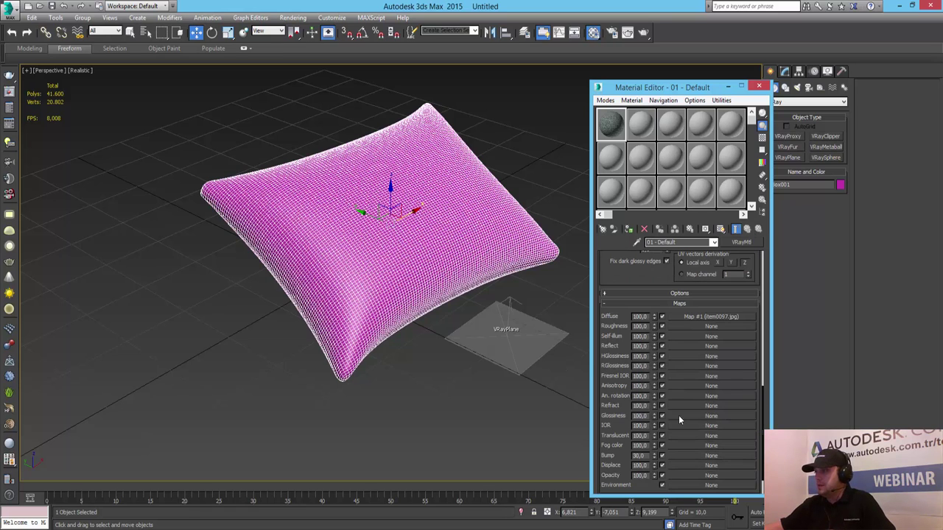
{"action": "left_click", "coordinate": [678, 456]}
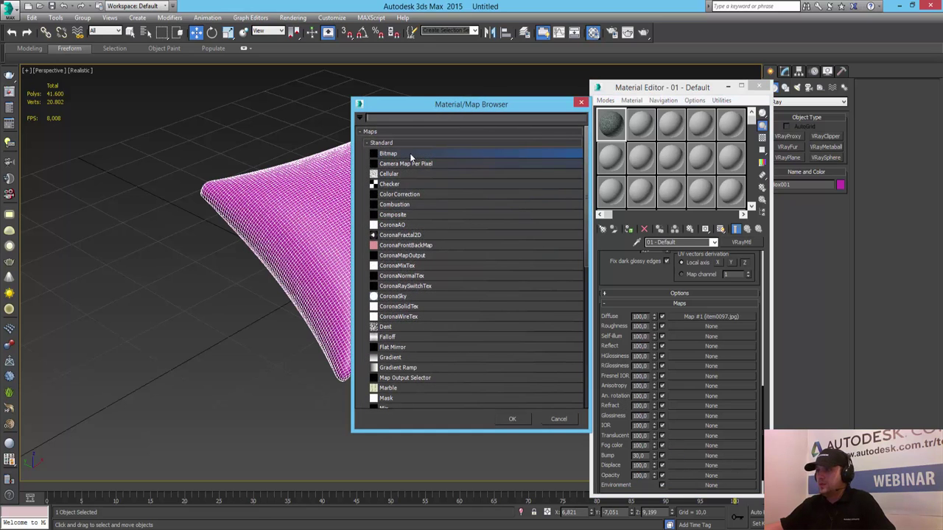
{"action": "double_click", "coordinate": [399, 153]}
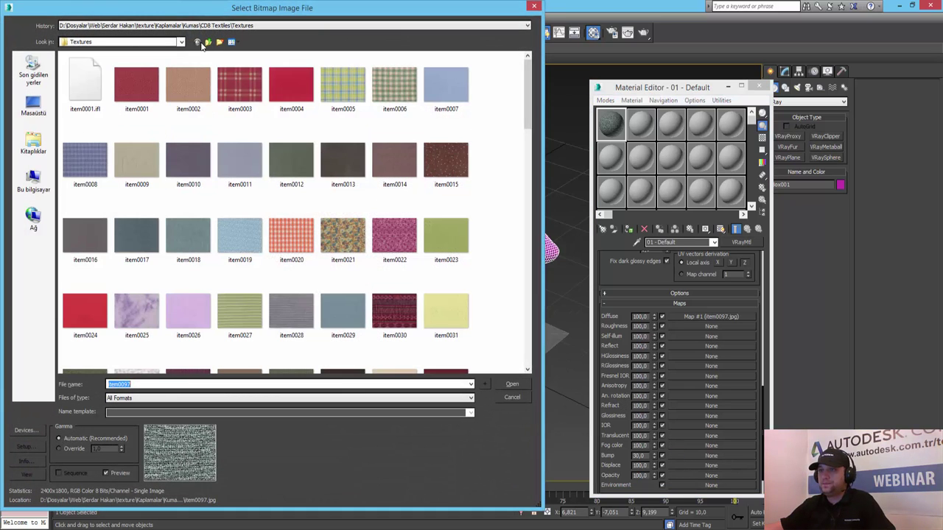
{"action": "left_click", "coordinate": [207, 42]}
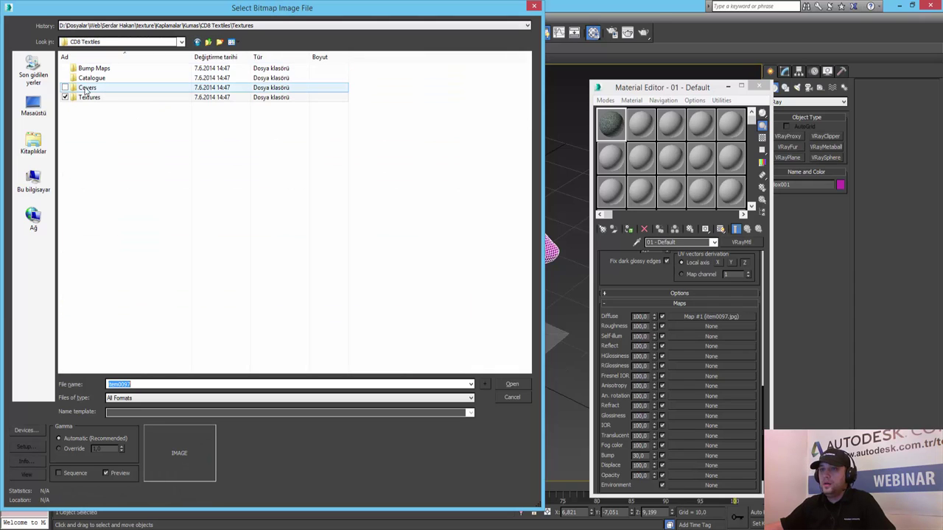
{"action": "double_click", "coordinate": [94, 67]}
{"action": "scroll", "coordinate": [185, 165], "scroll_direction": "down", "scroll_amount": 3}
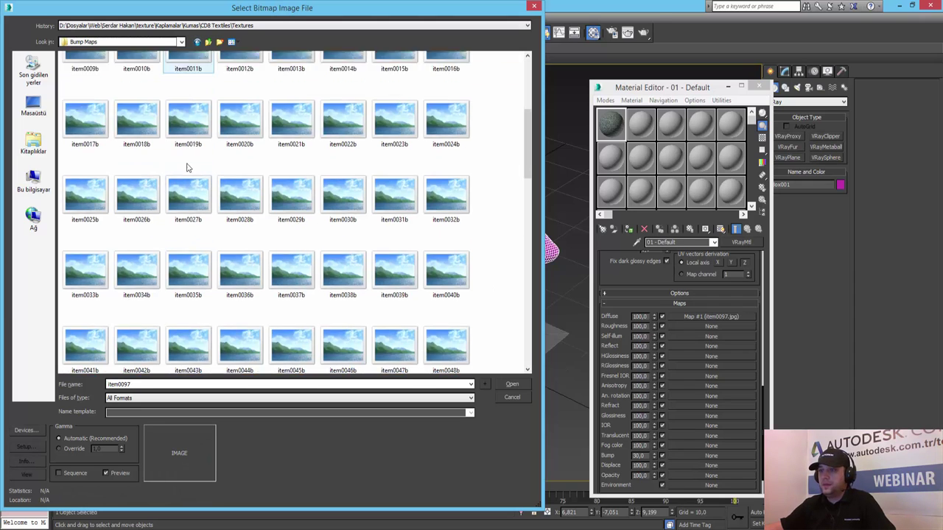
{"action": "scroll", "coordinate": [187, 168], "scroll_direction": "down", "scroll_amount": 3}
{"action": "scroll", "coordinate": [187, 168], "scroll_direction": "down", "scroll_amount": 3}
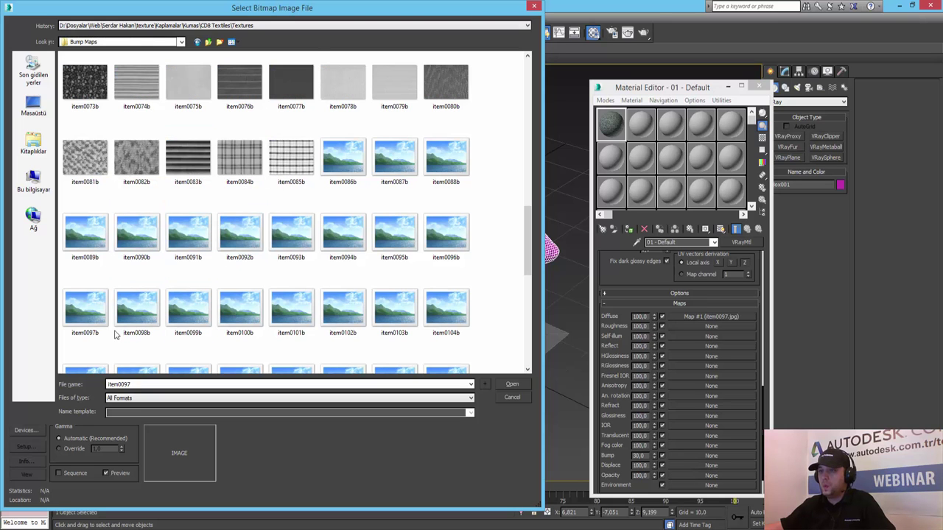
{"action": "double_click", "coordinate": [85, 308]}
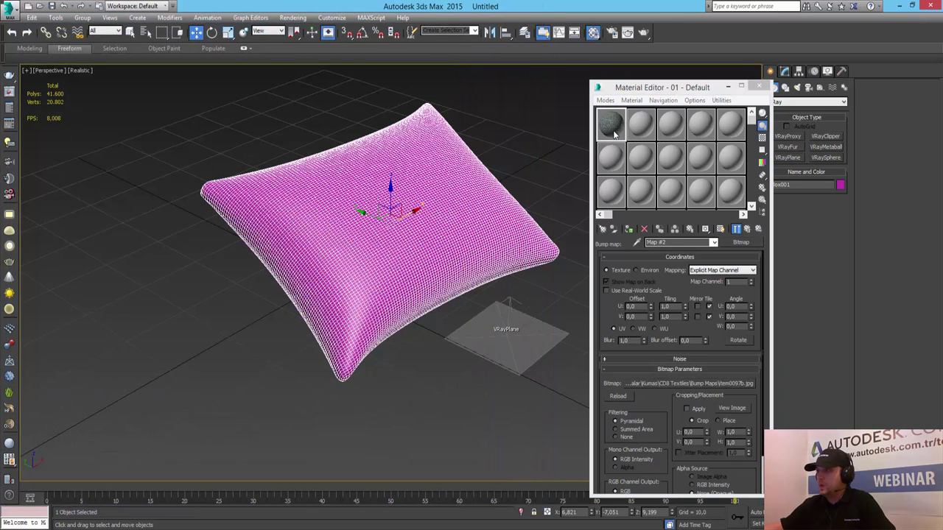
- Assign the material to the pillow and show its knit texture shaded in the viewport
{"action": "left_click", "coordinate": [628, 229]}
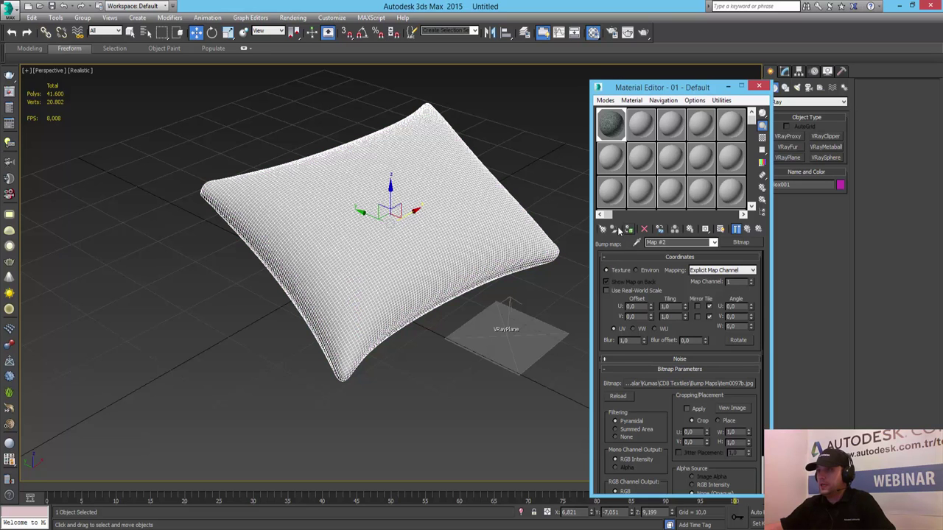
{"action": "left_click", "coordinate": [747, 229]}
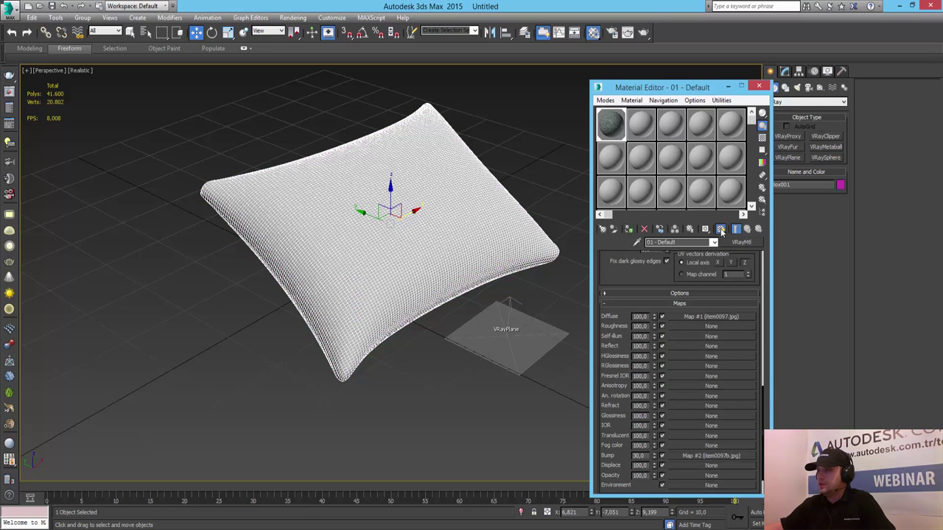
{"action": "left_click", "coordinate": [720, 229]}
{"action": "key", "text": "F4"}
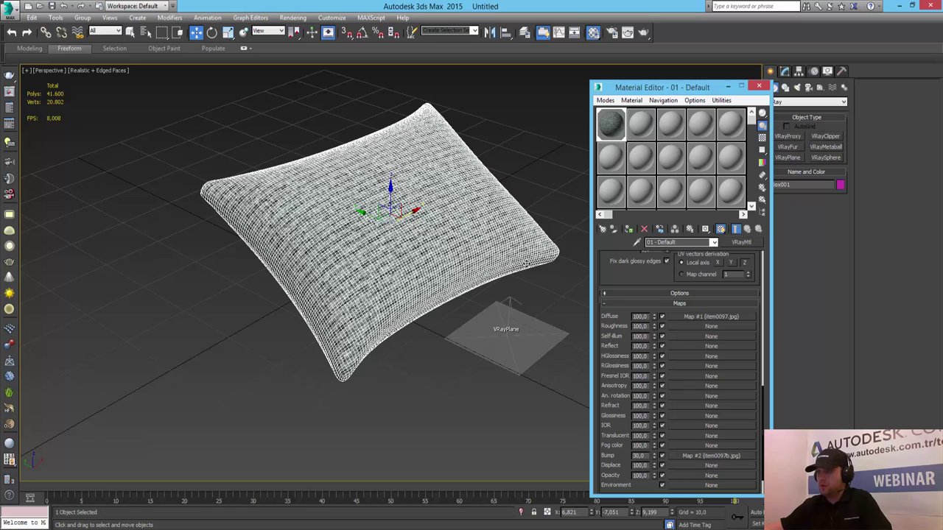
{"action": "left_click", "coordinate": [555, 177]}
{"action": "key", "text": "F4"}
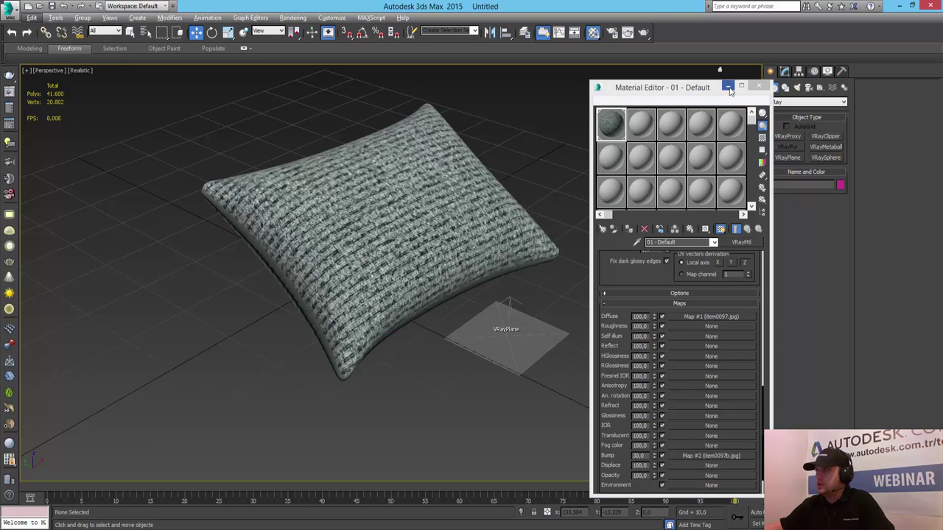
{"action": "left_click", "coordinate": [759, 87]}
{"action": "left_click", "coordinate": [786, 72]}
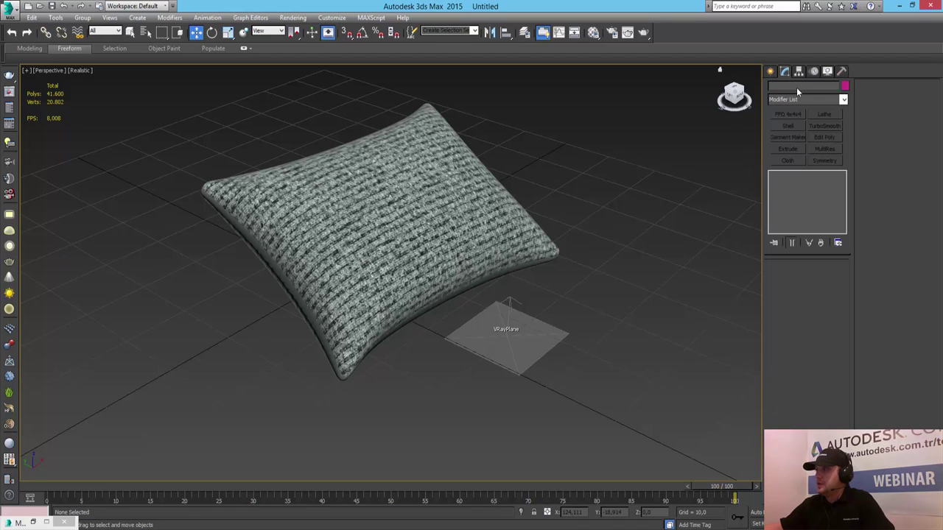
- Add a Box-projection UVW Map modifier below TurboSmooth on the pillow
{"action": "left_click", "coordinate": [426, 238]}
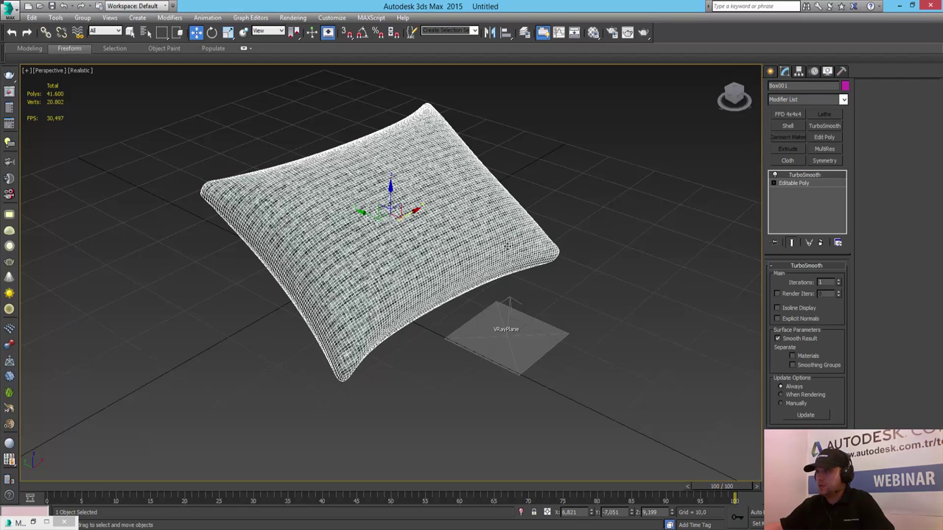
{"action": "left_click", "coordinate": [806, 101]}
{"action": "type", "text": "uvw"}
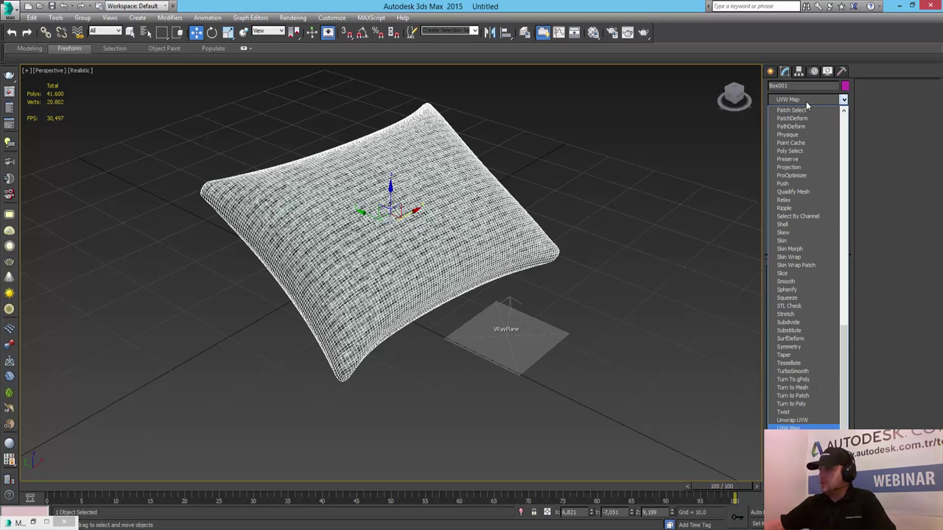
{"action": "left_click", "coordinate": [790, 427]}
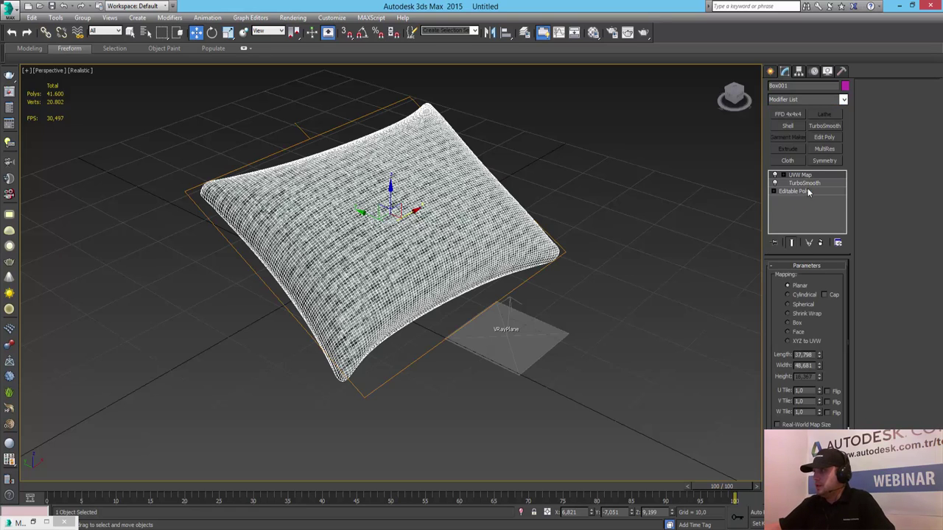
{"action": "left_click_drag", "start_coordinate": [813, 193], "coordinate": [812, 192]}
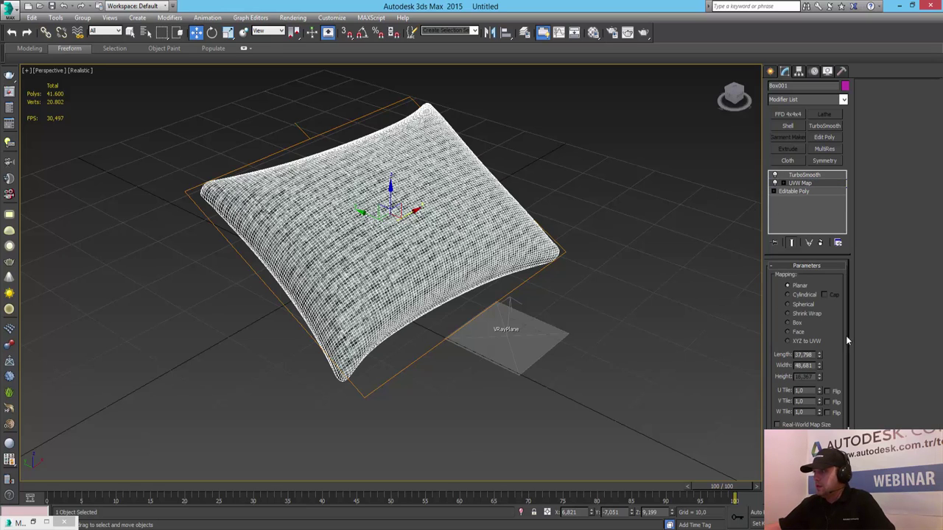
{"action": "left_click", "coordinate": [789, 323]}
{"action": "left_click", "coordinate": [679, 312]}
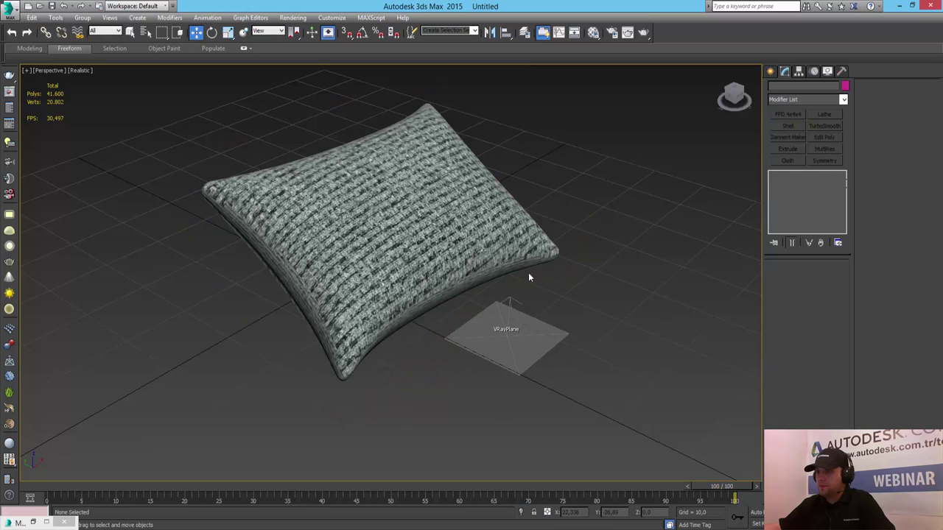
- Set the UVW Map Height to 0 and inspect the streaked texture close up
{"action": "middle_click_drag", "start_coordinate": [410, 294], "coordinate": [415, 261], "text": "alt"}
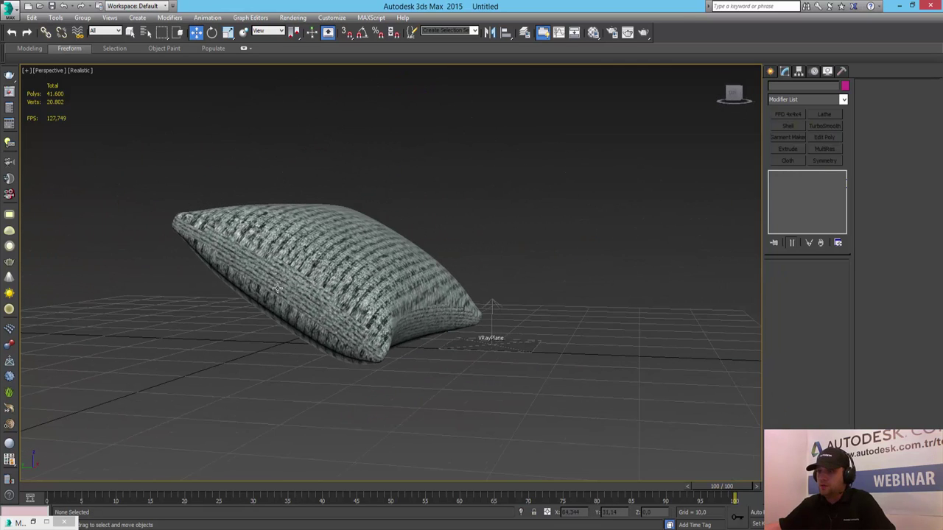
{"action": "key", "text": "alt+z"}
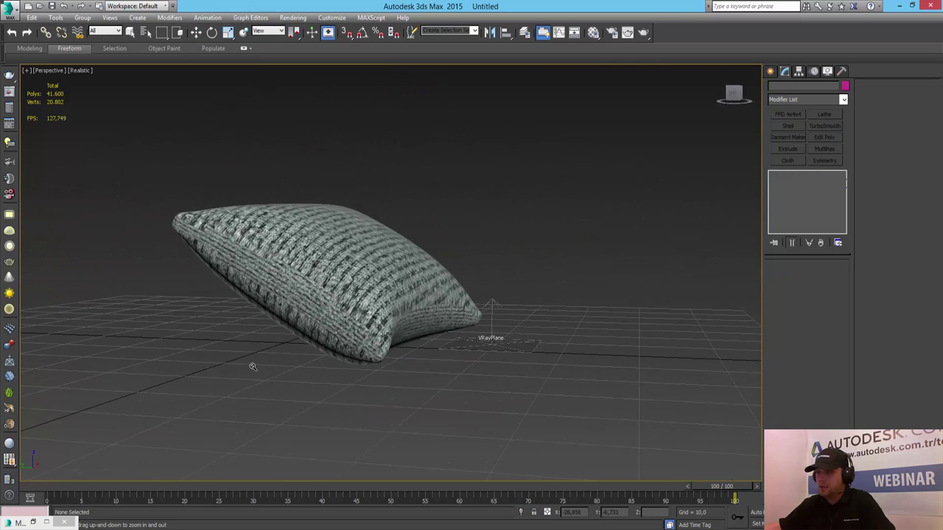
{"action": "mouse_move", "coordinate": [252, 367]}
{"action": "left_mouse_down"}
{"action": "mouse_move", "coordinate": [256, 341]}
{"action": "mouse_move", "coordinate": [367, 266]}
{"action": "mouse_move", "coordinate": [370, 294]}
{"action": "left_mouse_up"}
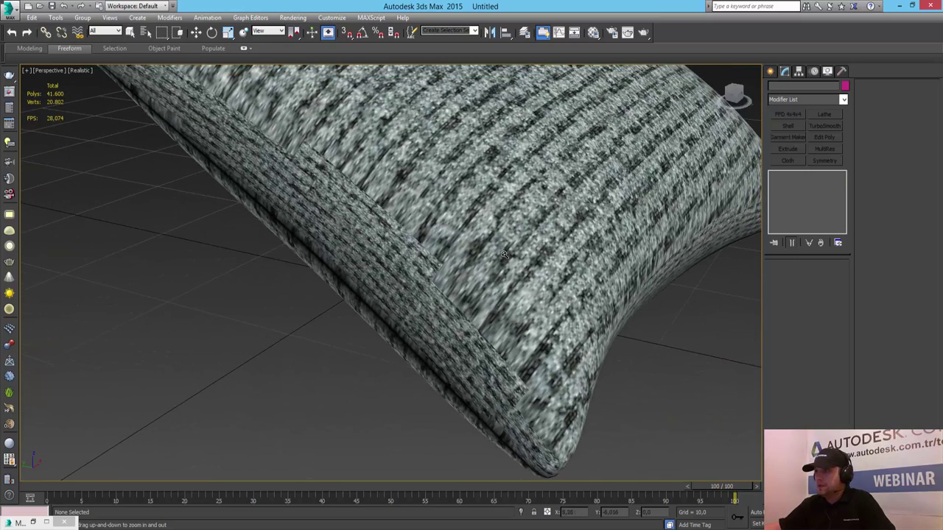
{"action": "key", "text": "w"}
{"action": "left_click", "coordinate": [504, 254]}
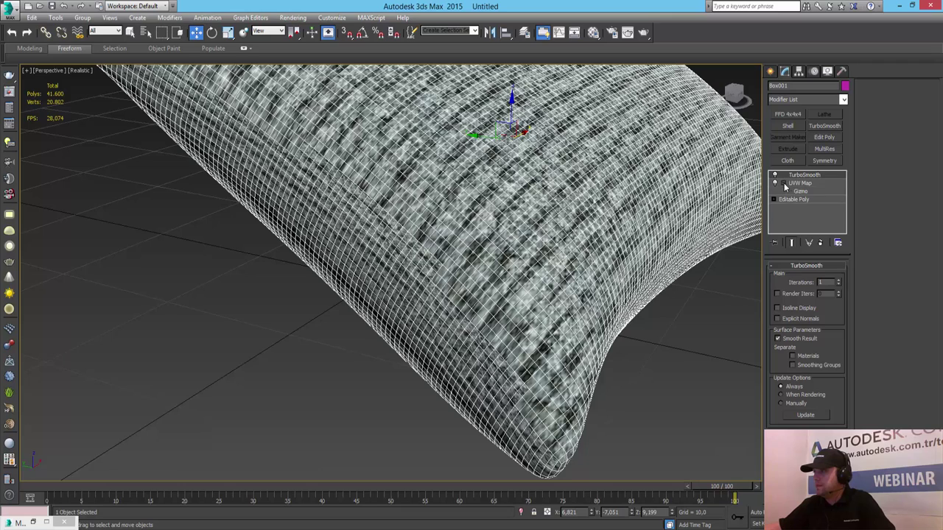
{"action": "left_click", "coordinate": [806, 191]}
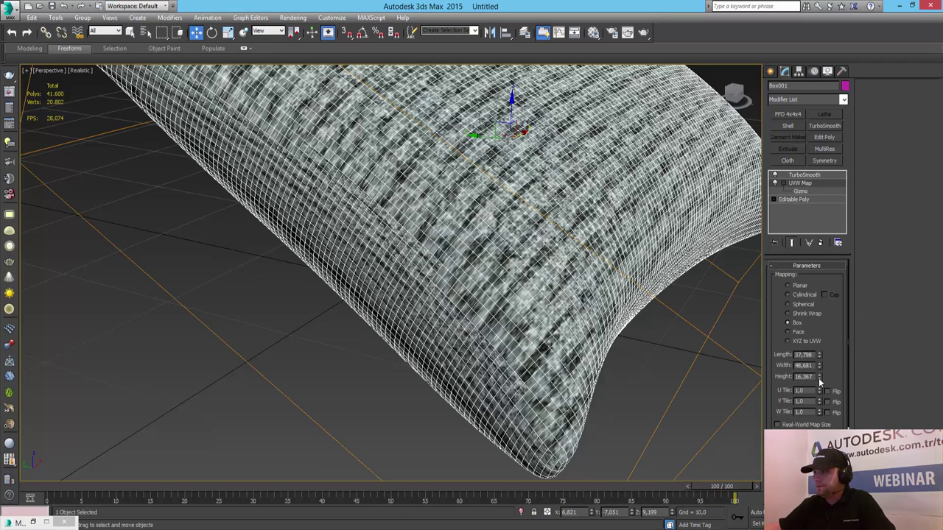
{"action": "mouse_move", "coordinate": [818, 378]}
{"action": "left_mouse_down"}
{"action": "mouse_move", "coordinate": [831, 169]}
{"action": "mouse_move", "coordinate": [847, 280]}
{"action": "mouse_move", "coordinate": [32, 71]}
{"action": "mouse_move", "coordinate": [876, 429]}
{"action": "left_mouse_up"}
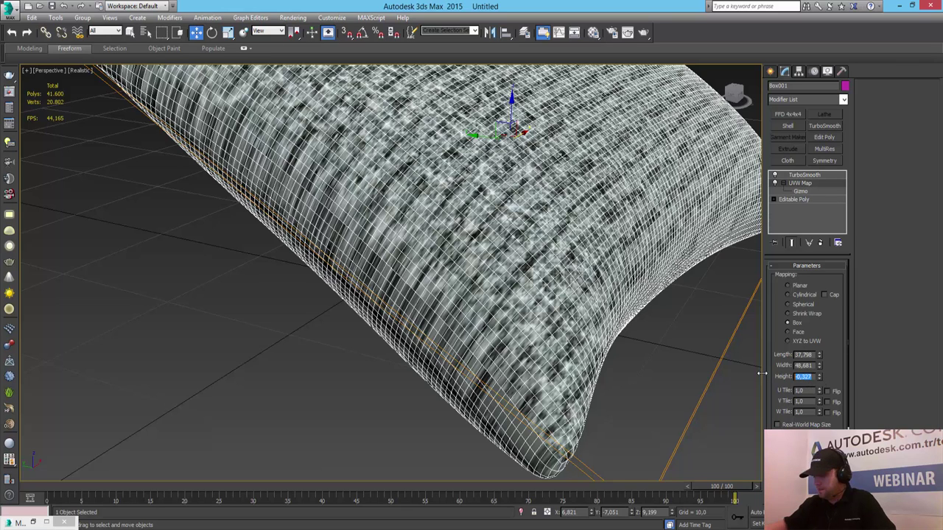
{"action": "type", "text": "0"}
{"action": "key", "text": "Return"}
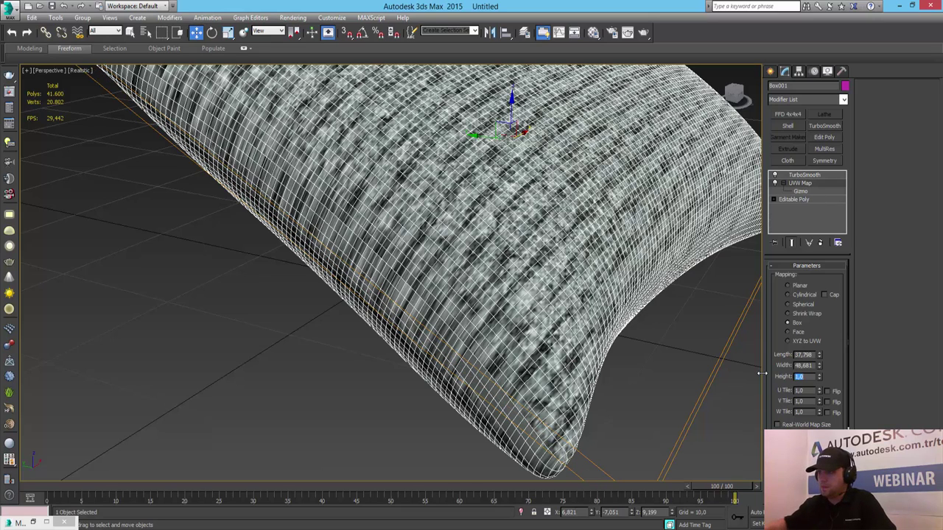
{"action": "left_click", "coordinate": [677, 361]}
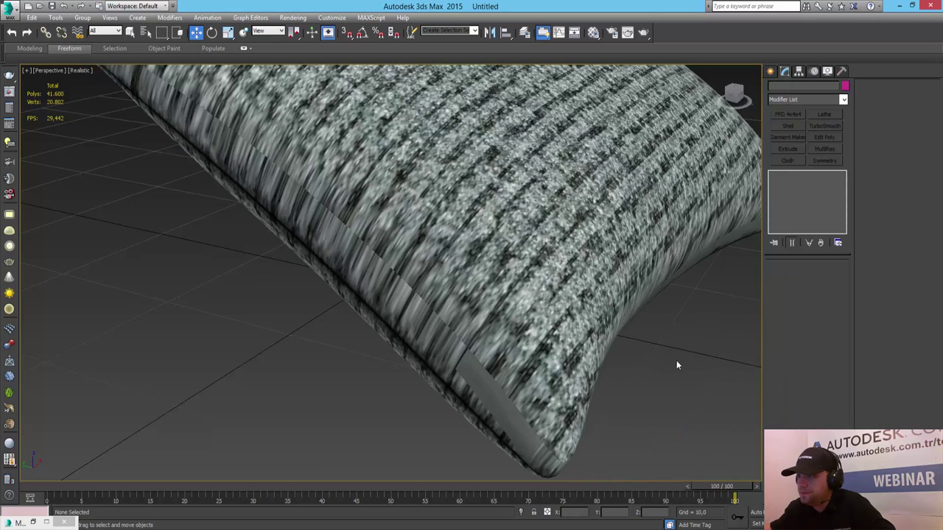
- Raise the pillow's UVW Map height to 17,69 so the knit texture fits
{"action": "left_click", "coordinate": [615, 341]}
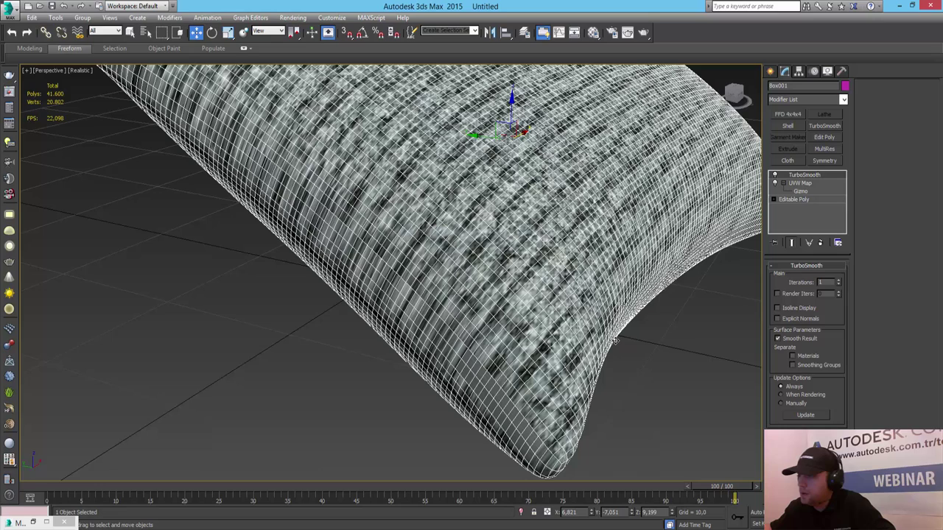
{"action": "left_click", "coordinate": [801, 183]}
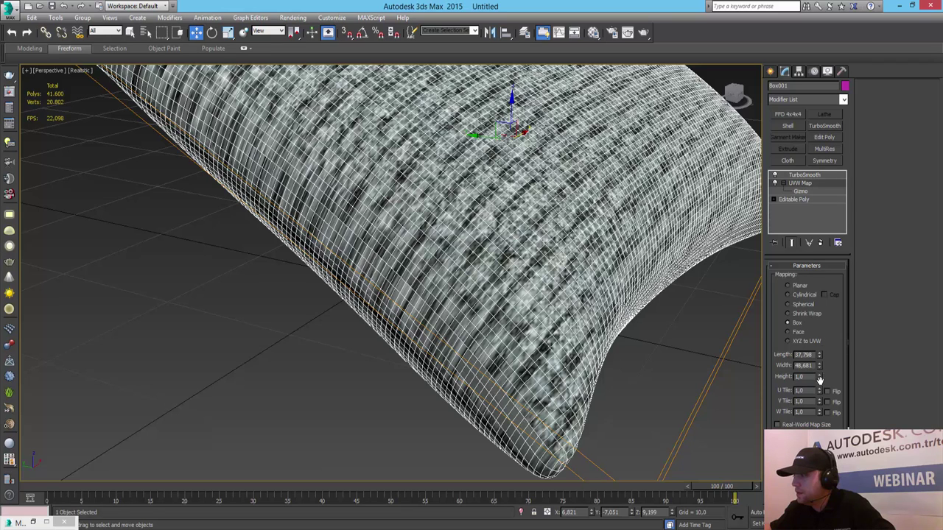
{"action": "mouse_move", "coordinate": [818, 376]}
{"action": "left_mouse_down"}
{"action": "mouse_move", "coordinate": [818, 324]}
{"action": "mouse_move", "coordinate": [924, 88]}
{"action": "mouse_move", "coordinate": [857, 424]}
{"action": "left_mouse_up"}
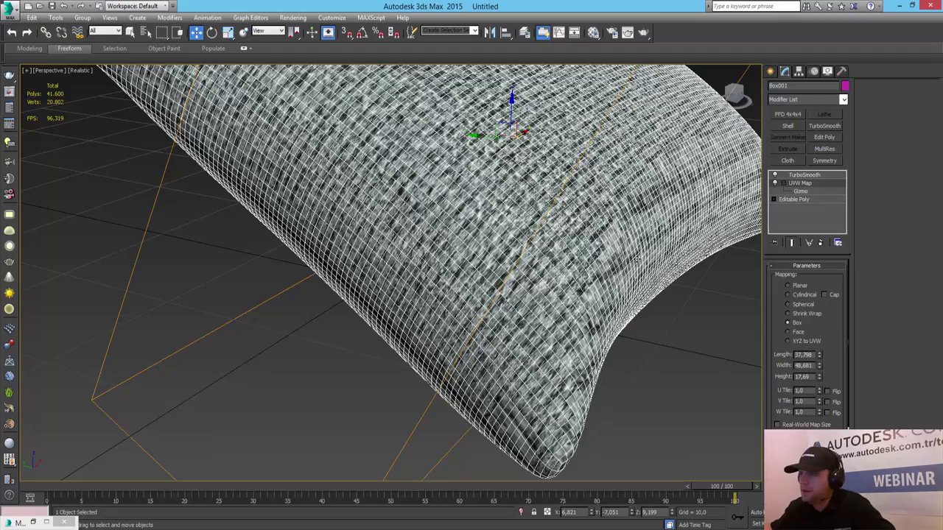
- Inspect the knit texture from a better angle and render the pillow in V-Ray
{"action": "mouse_move", "coordinate": [676, 319]}
{"action": "middle_mouse_down", "text": "alt"}
{"action": "mouse_move", "coordinate": [794, 344]}
{"action": "mouse_move", "coordinate": [672, 342]}
{"action": "middle_mouse_up", "text": "alt"}
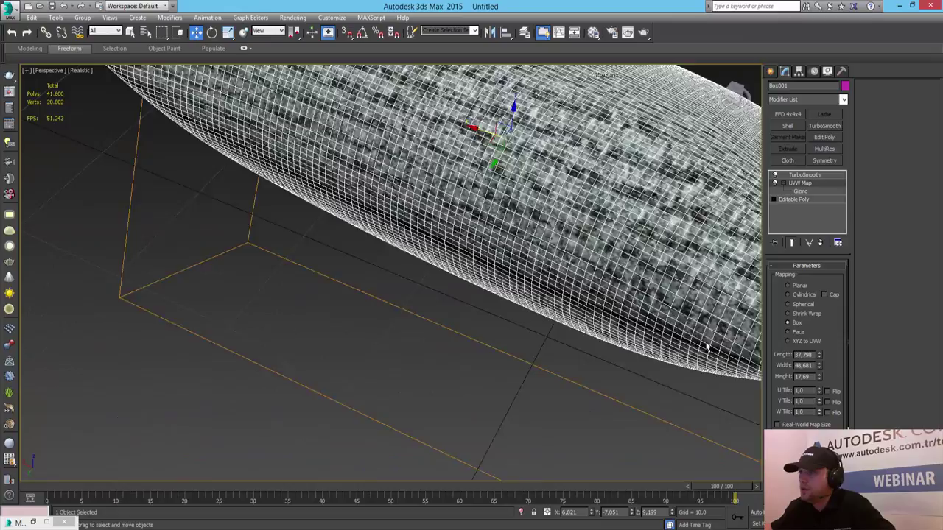
{"action": "scroll", "coordinate": [674, 345], "scroll_direction": "down", "scroll_amount": 2}
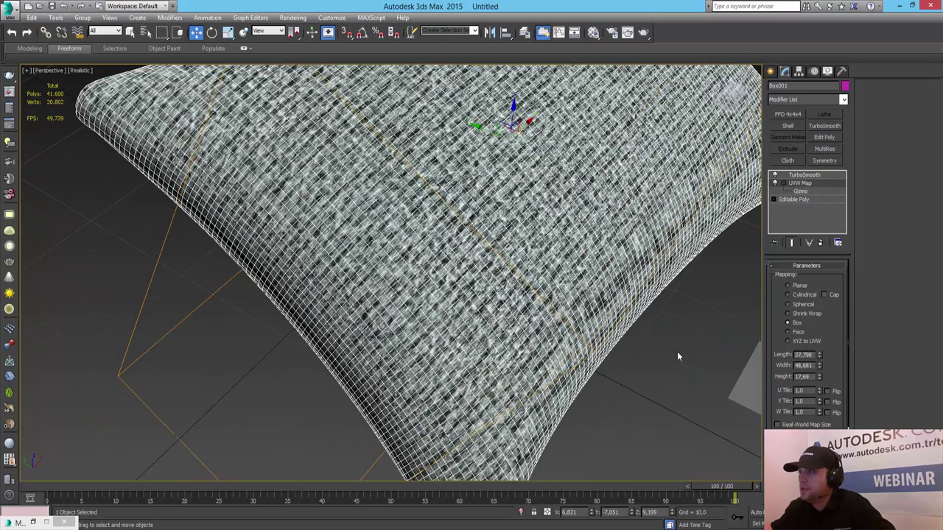
{"action": "left_click", "coordinate": [678, 353]}
{"action": "scroll", "coordinate": [678, 350], "scroll_direction": "down", "scroll_amount": 4}
{"action": "middle_click_drag", "start_coordinate": [661, 297], "coordinate": [583, 326]}
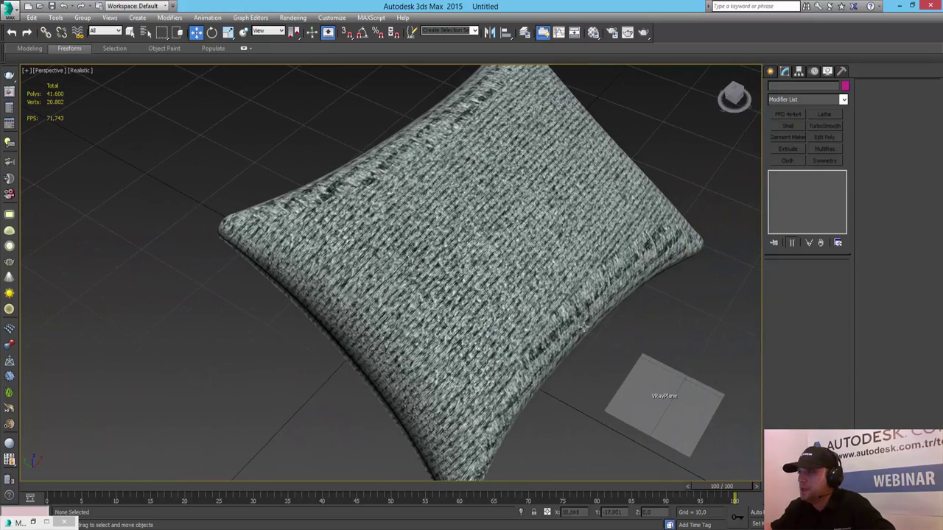
{"action": "left_click", "coordinate": [472, 269]}
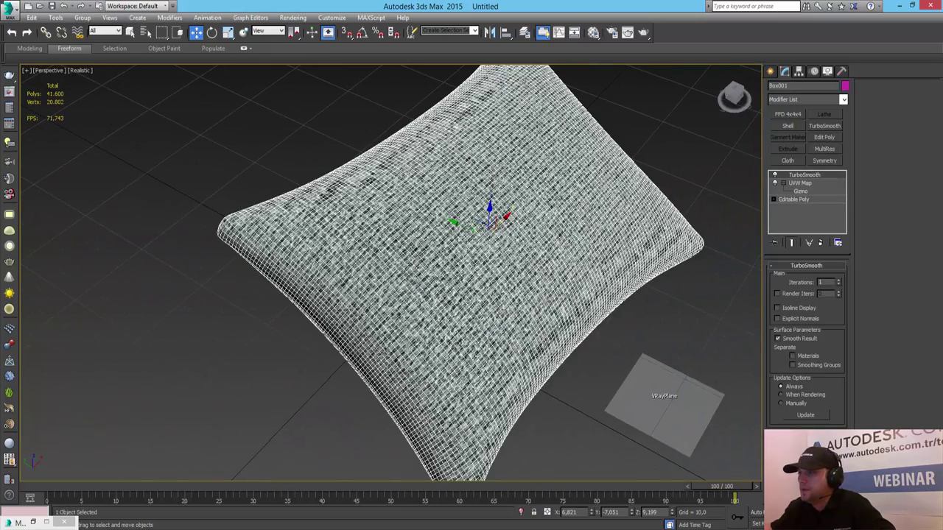
{"action": "left_click", "coordinate": [800, 183]}
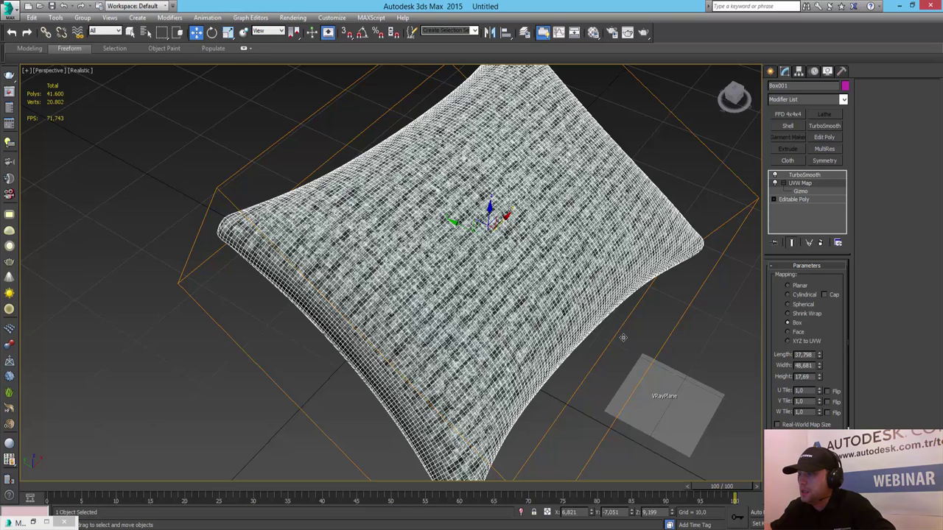
{"action": "left_click", "coordinate": [686, 344]}
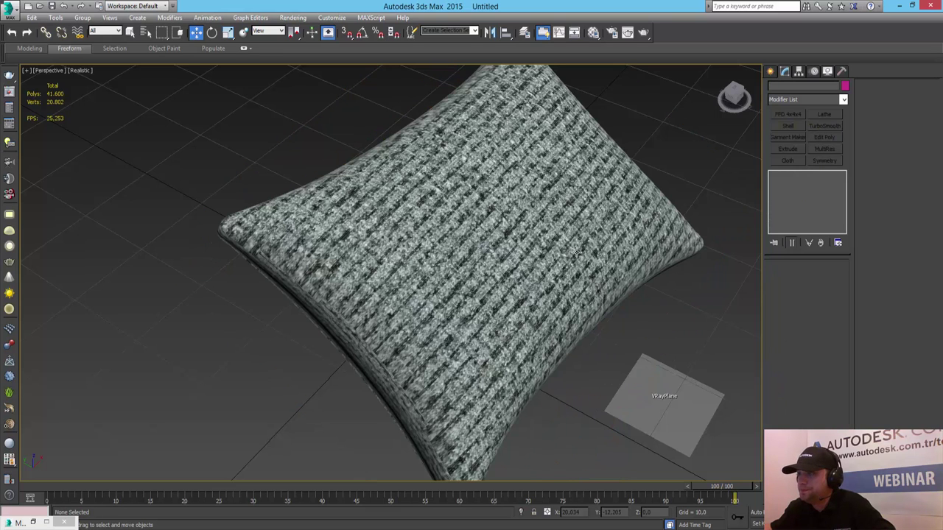
{"action": "middle_click_drag", "start_coordinate": [577, 253], "coordinate": [556, 283], "text": "alt"}
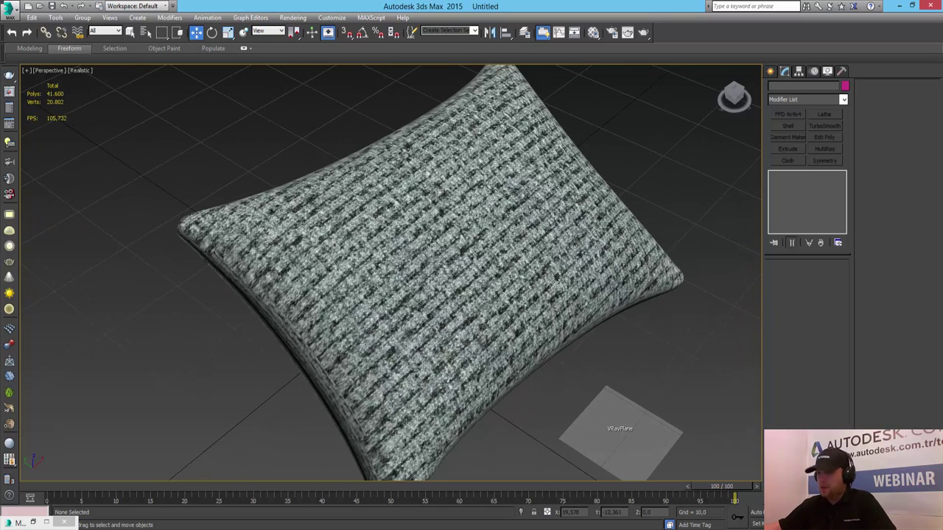
{"action": "key", "text": "shift+q"}
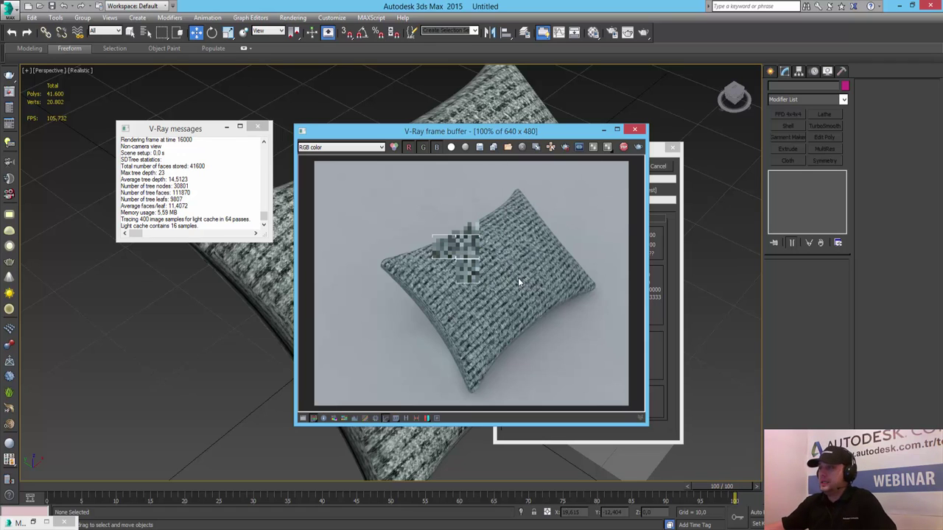
- Copy the bump map into the material's Displace slot and set its amount to 1
{"action": "left_click", "coordinate": [634, 130]}
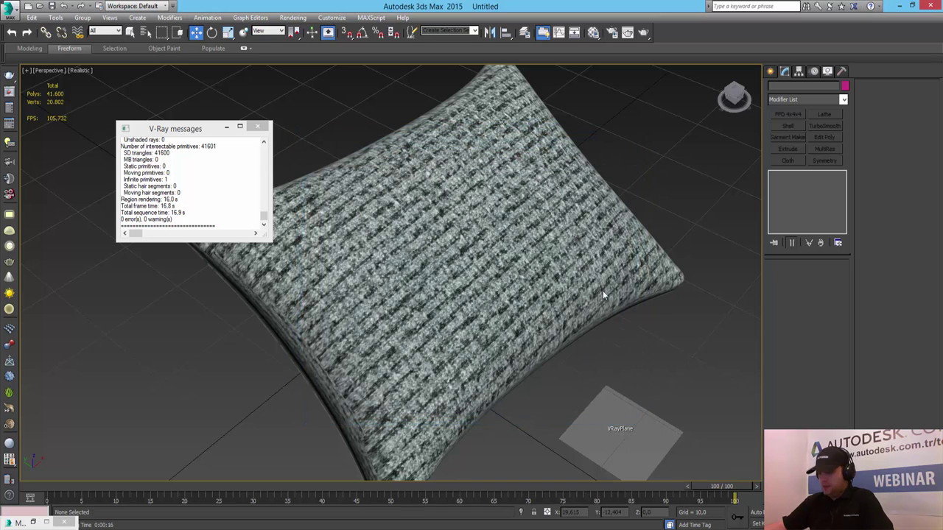
{"action": "key", "text": "m"}
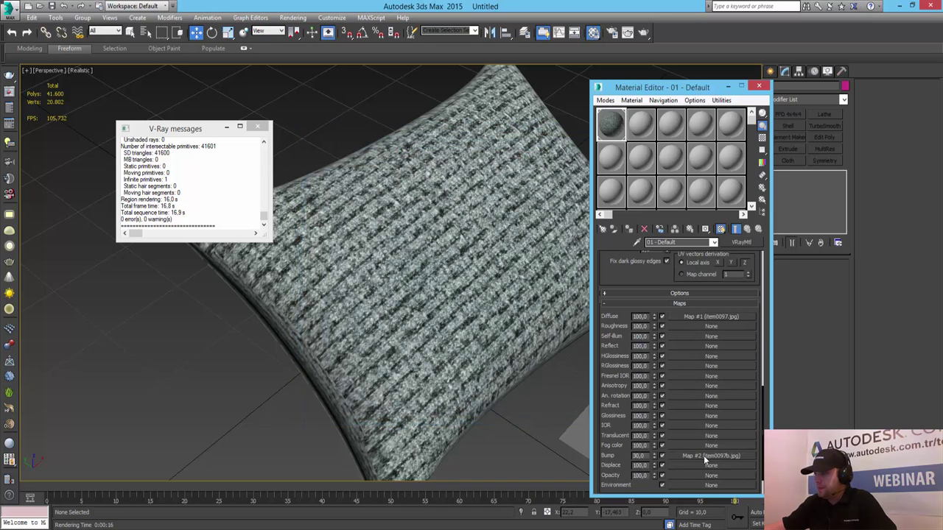
{"action": "left_click_drag", "start_coordinate": [711, 457], "coordinate": [695, 467]}
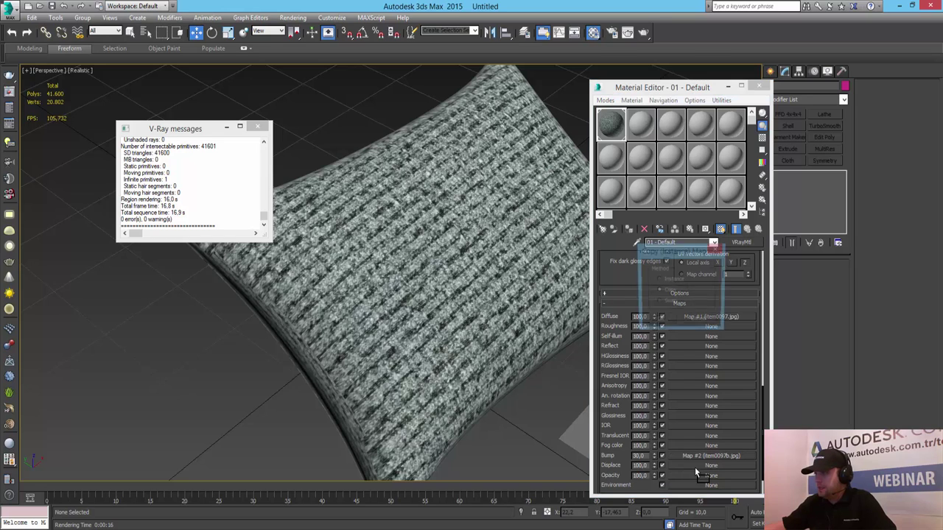
{"action": "left_click", "coordinate": [669, 324]}
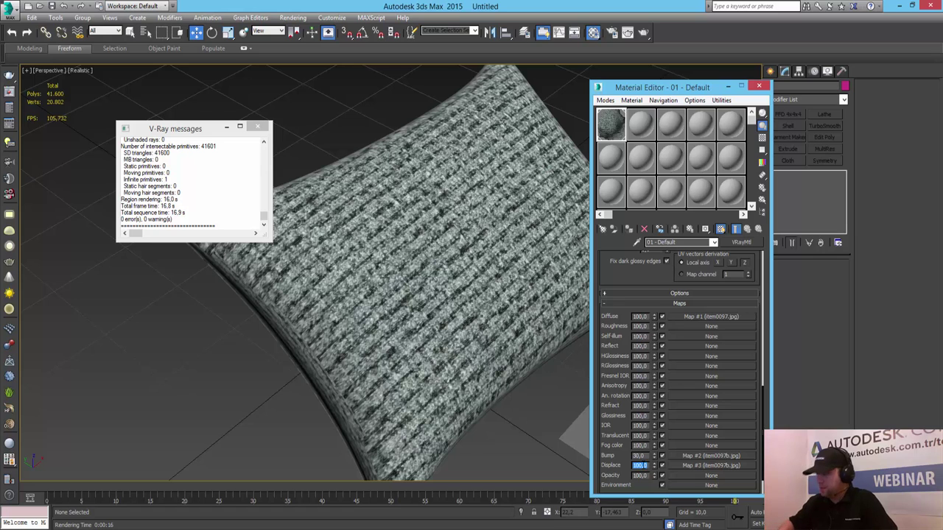
{"action": "type", "text": "1"}
{"action": "key", "text": "Return"}
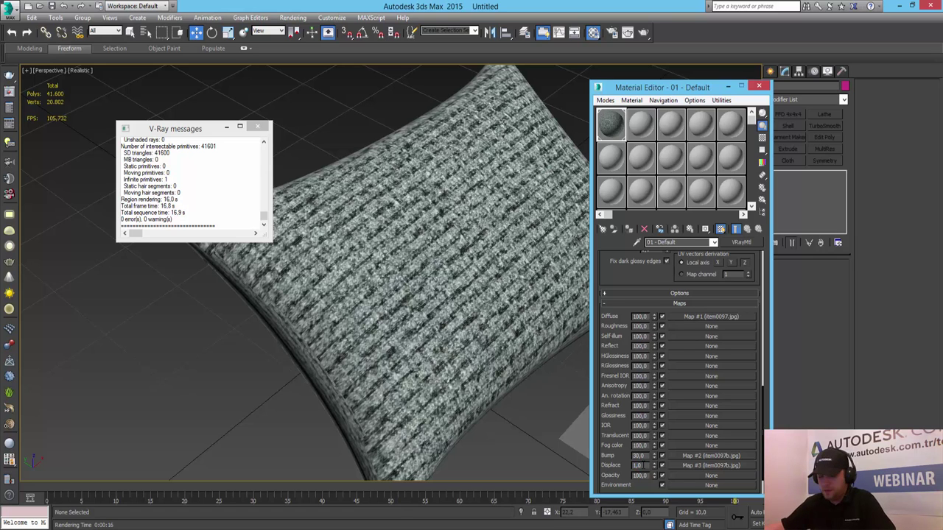
- Render the pillow with displacement, tracking the mouse region in the frame buffer
{"action": "key", "text": "shift+q"}
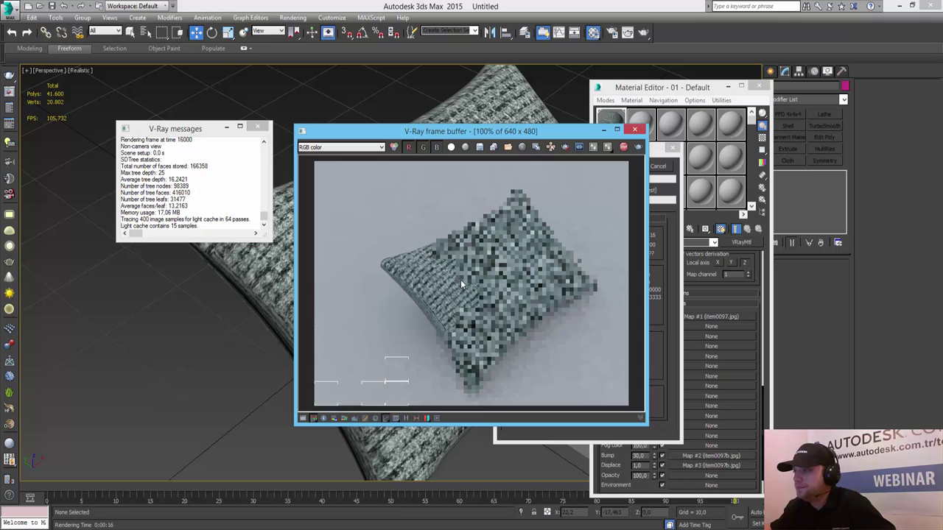
{"action": "left_click", "coordinate": [552, 147]}
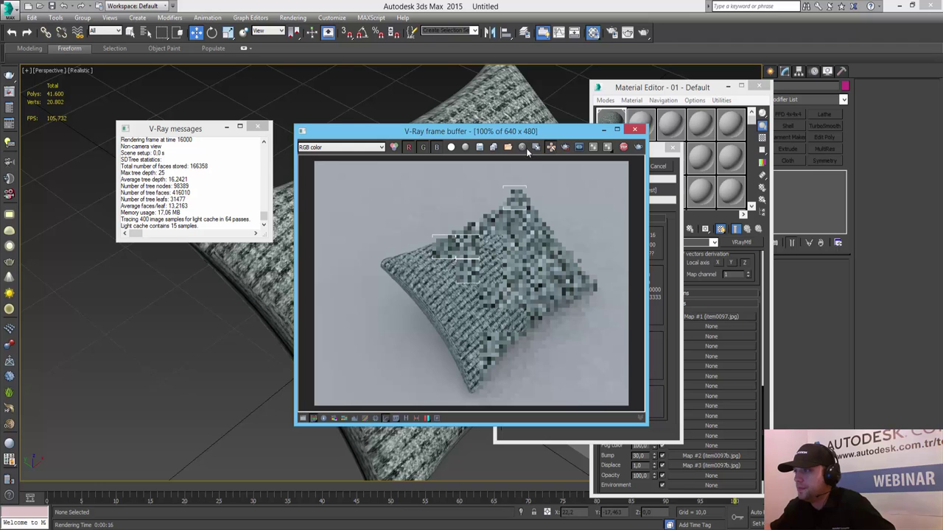
{"action": "left_click_drag", "start_coordinate": [532, 131], "coordinate": [366, 136]}
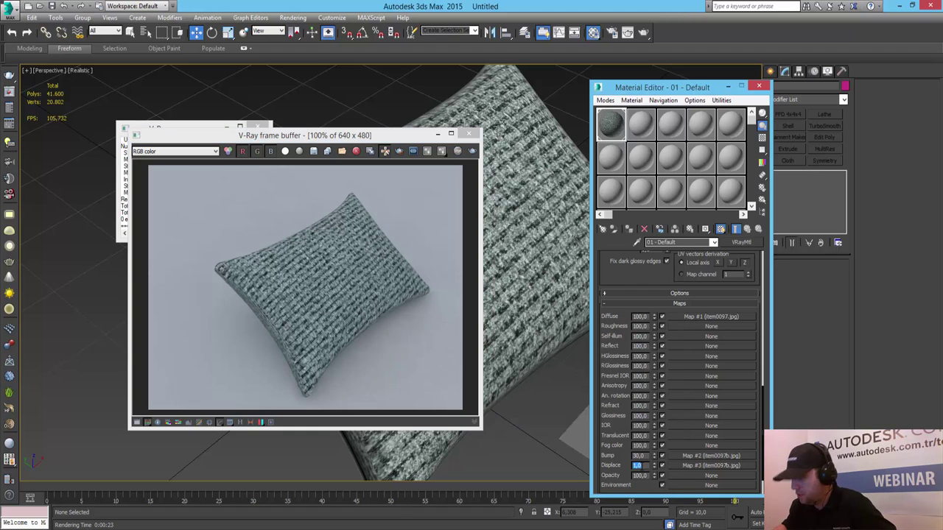
- Try displacement amounts of 5 and then 10, and re-render the pillow
{"action": "type", "text": "5"}
{"action": "key", "text": "Return"}
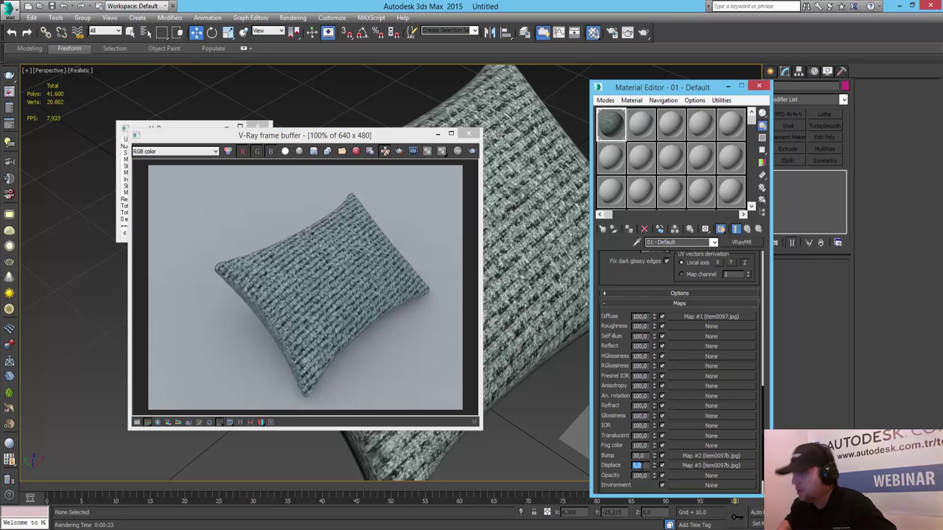
{"action": "type", "text": "10"}
{"action": "key", "text": "Return"}
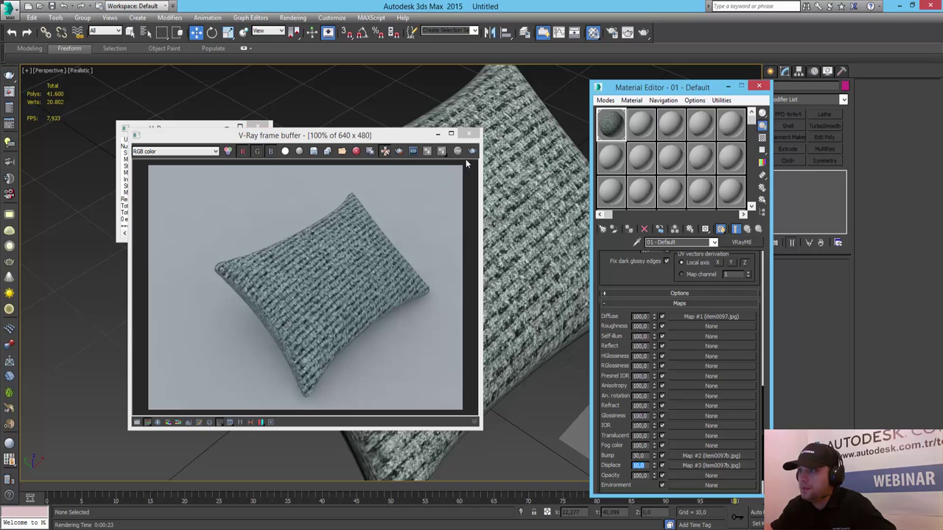
{"action": "left_click", "coordinate": [473, 151]}
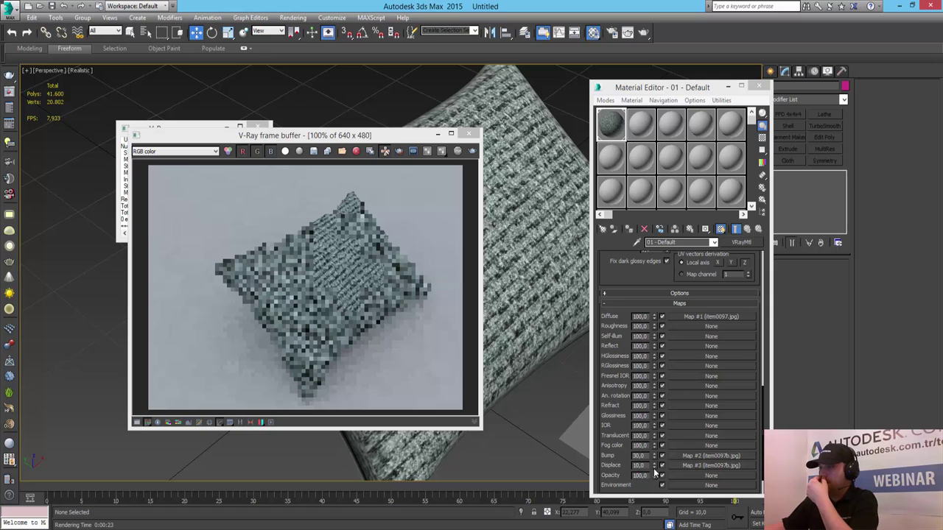
- Set the displacement amount back to 5 and re-render the pillow
{"action": "double_click", "coordinate": [638, 465]}
{"action": "type", "text": "5"}
{"action": "key", "text": "Return"}
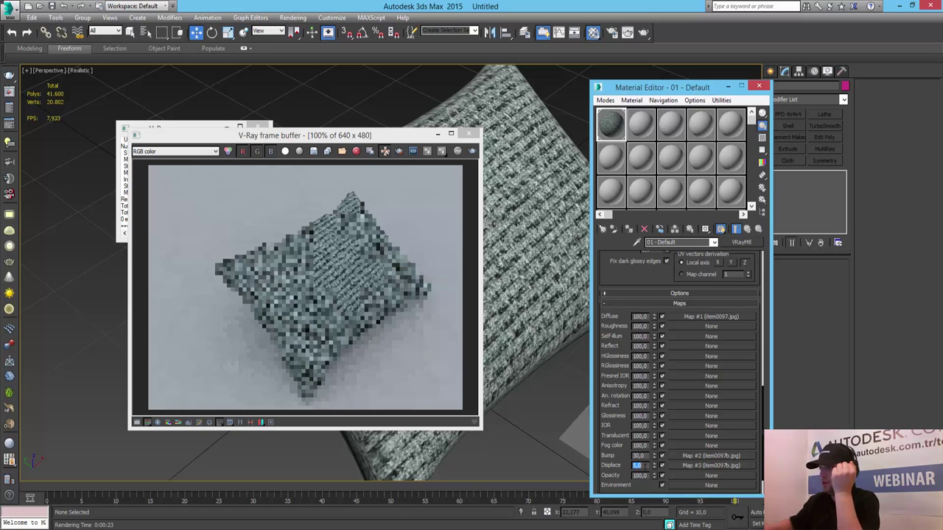
{"action": "left_click", "coordinate": [473, 151]}
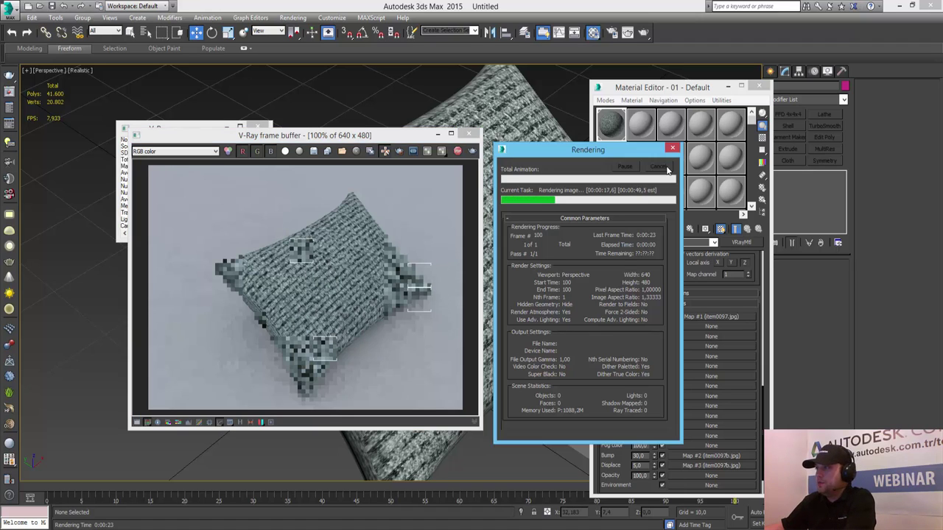
- Set the knit material's bump amount to 90
{"action": "double_click", "coordinate": [638, 457]}
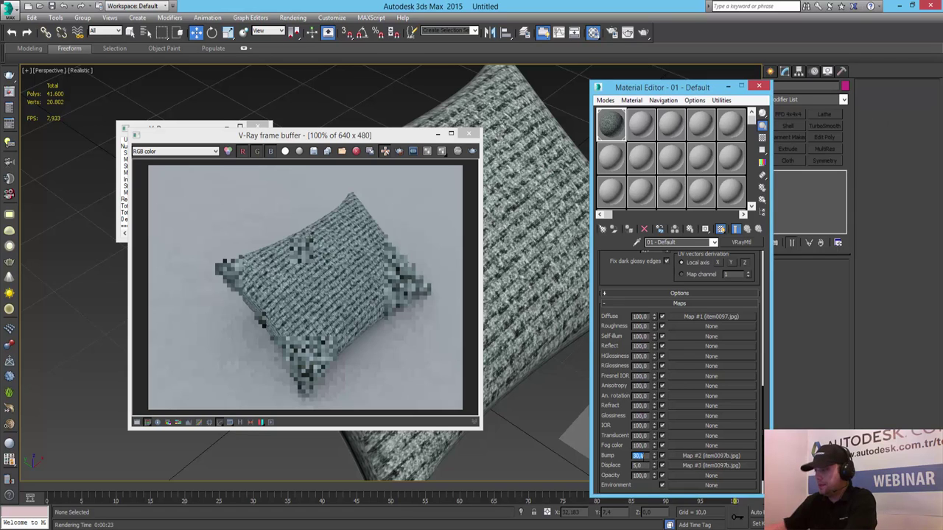
{"action": "type", "text": "90"}
{"action": "key", "text": "Return"}
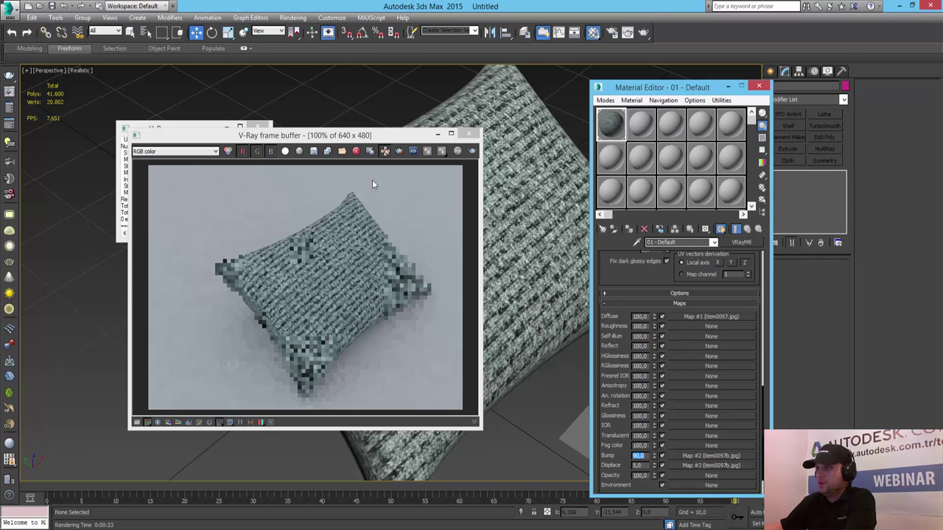
- Render the pillow again in V-Ray with Bump 90 and Displace 5
{"action": "left_click", "coordinate": [472, 153]}
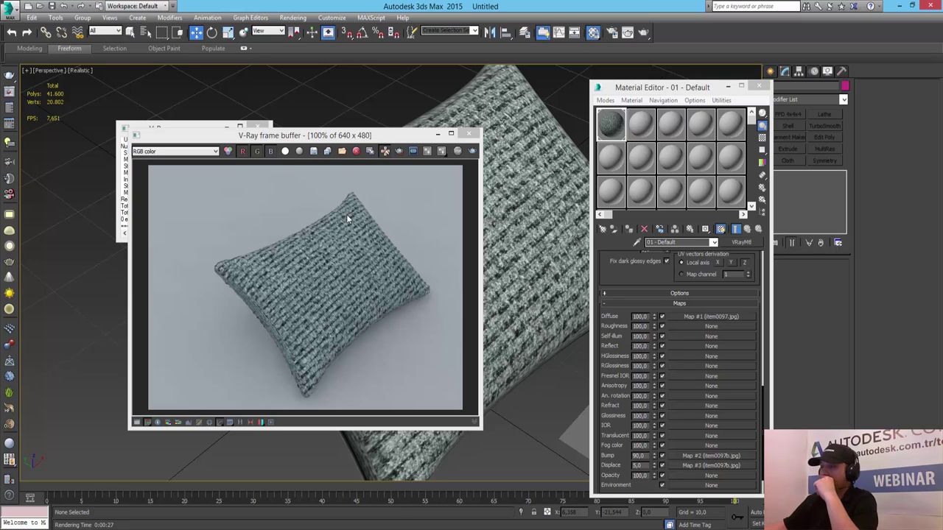
- Assign the unused slot-2 default material to the pillow
{"action": "left_click", "coordinate": [470, 135]}
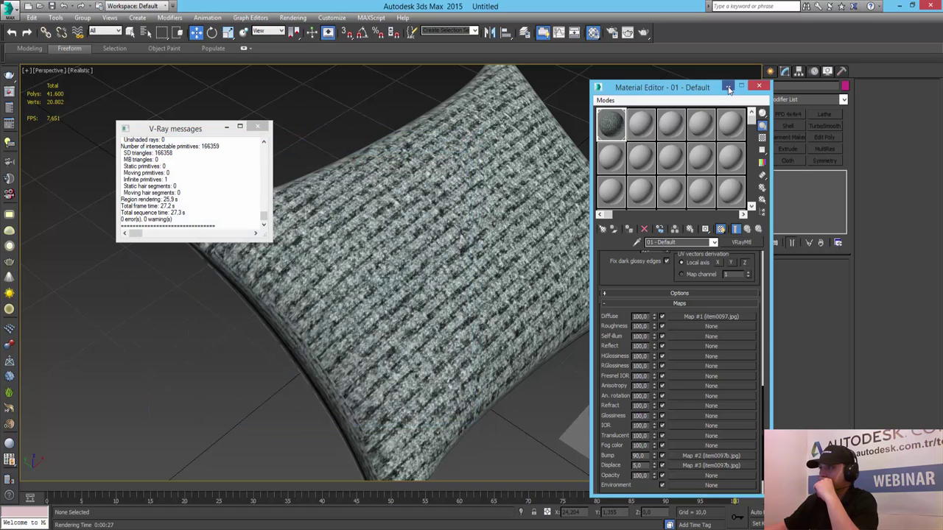
{"action": "left_click", "coordinate": [759, 86]}
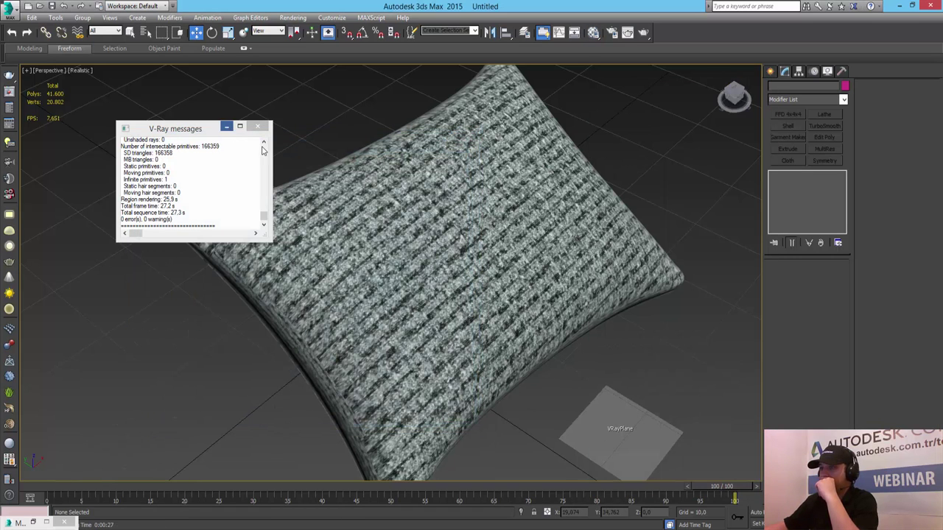
{"action": "left_click", "coordinate": [226, 126]}
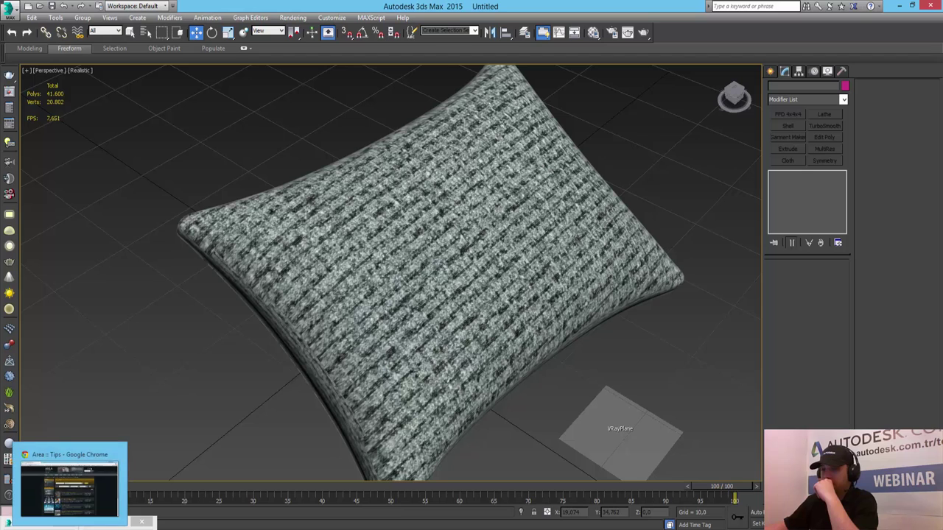
{"action": "mouse_move", "coordinate": [298, 522]}
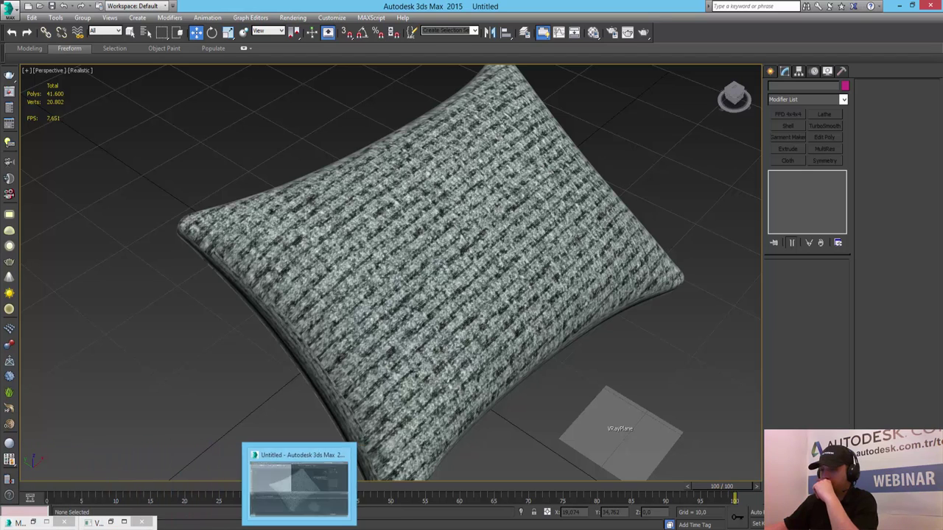
{"action": "key", "text": "m"}
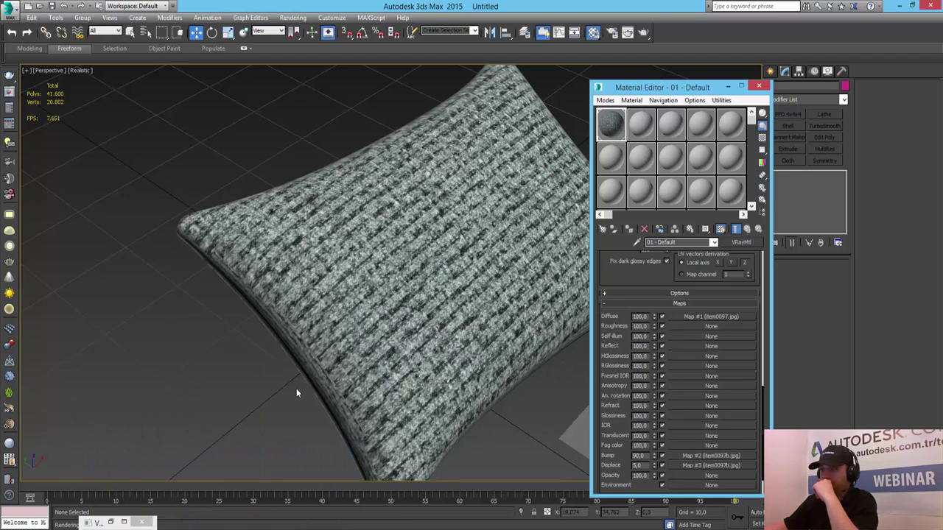
{"action": "left_click", "coordinate": [650, 132]}
{"action": "left_click", "coordinate": [448, 243]}
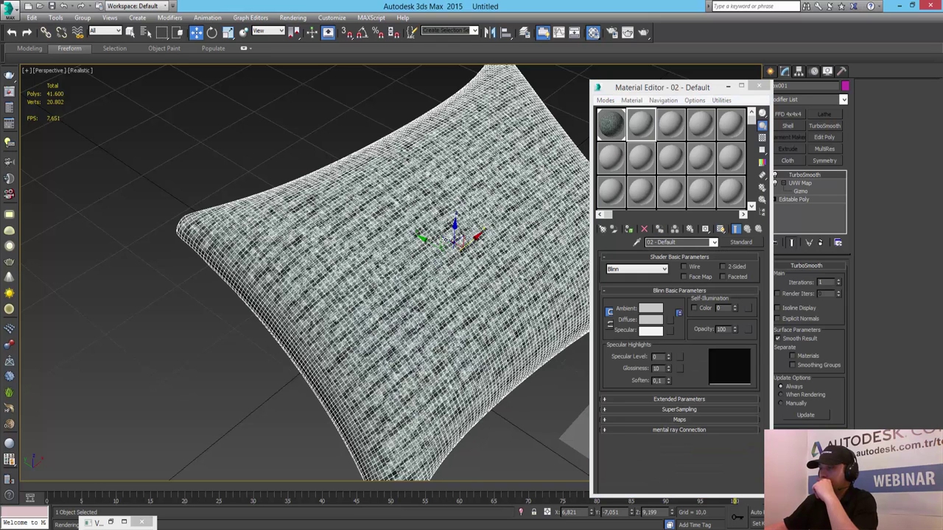
{"action": "left_click", "coordinate": [627, 231]}
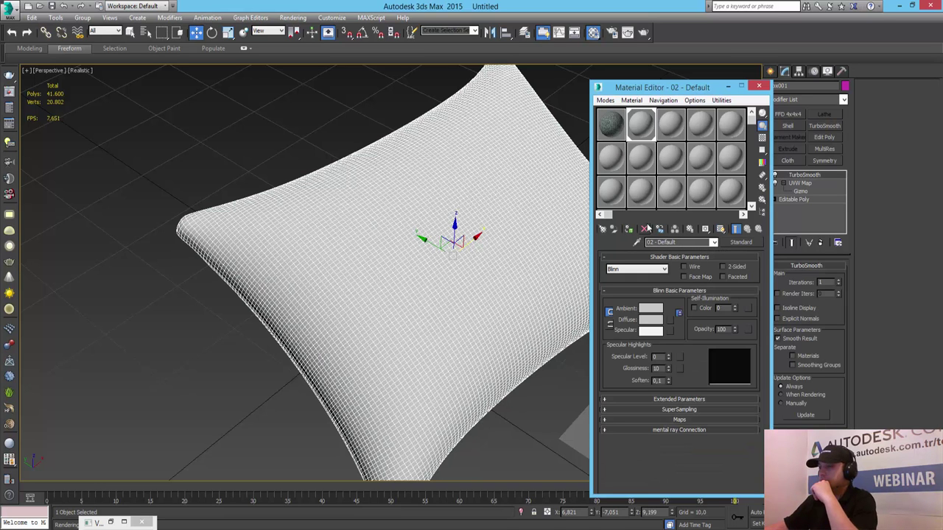
- Delete the UVW Map modifier from the pillow's stack
{"action": "key", "text": "z"}
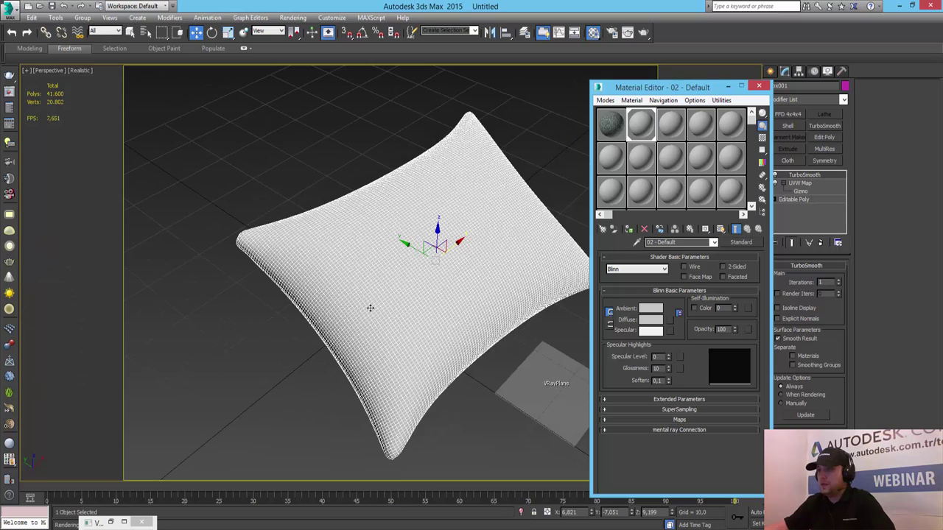
{"action": "left_click", "coordinate": [730, 87]}
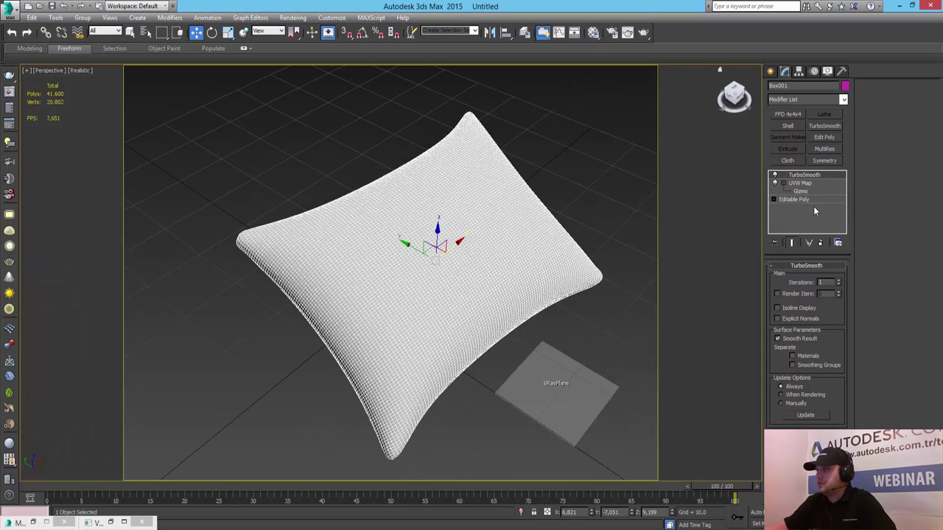
{"action": "left_click", "coordinate": [796, 184]}
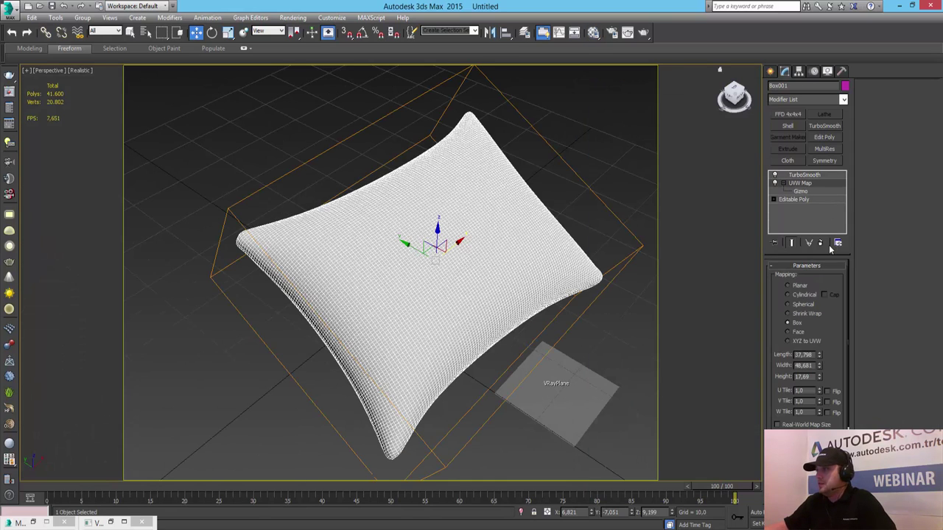
{"action": "left_click", "coordinate": [821, 244]}
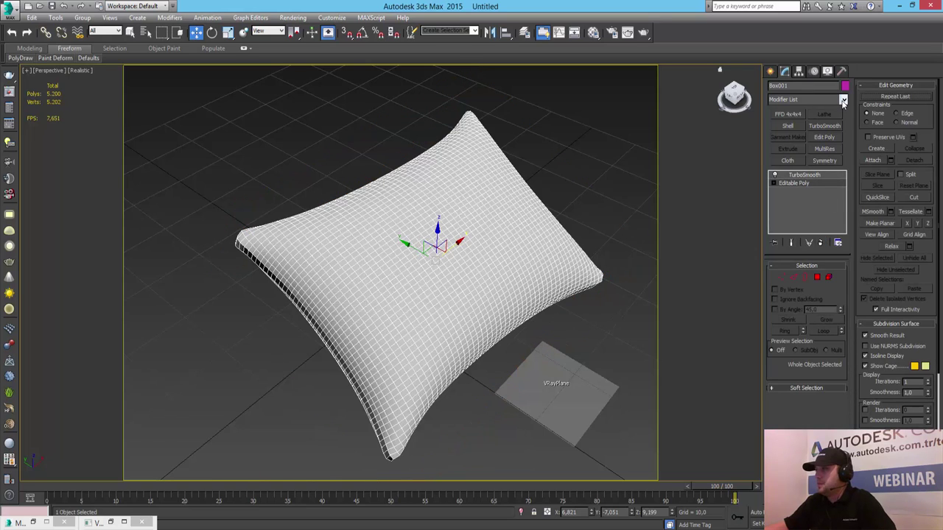
- Apply a Hair and Fur (WSM) modifier to the pillow, then deselect it
{"action": "left_click", "coordinate": [843, 101]}
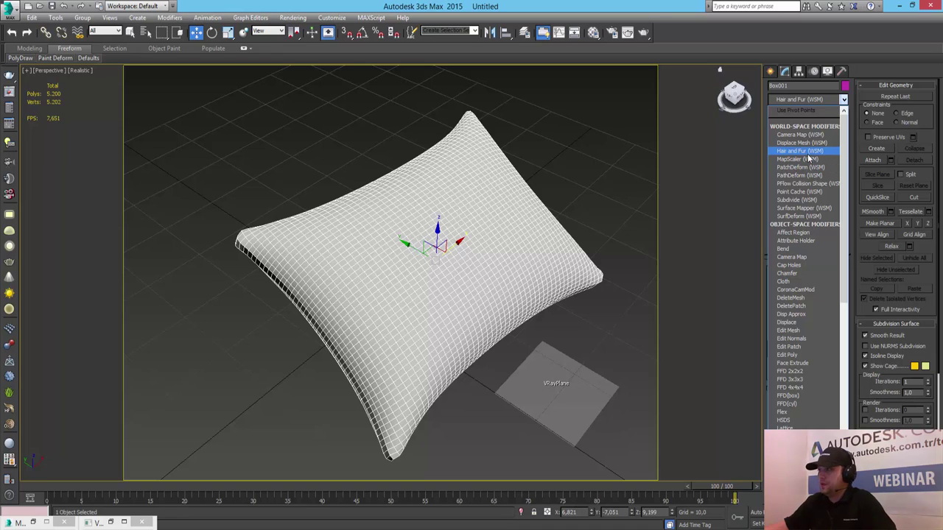
{"action": "left_click", "coordinate": [801, 151]}
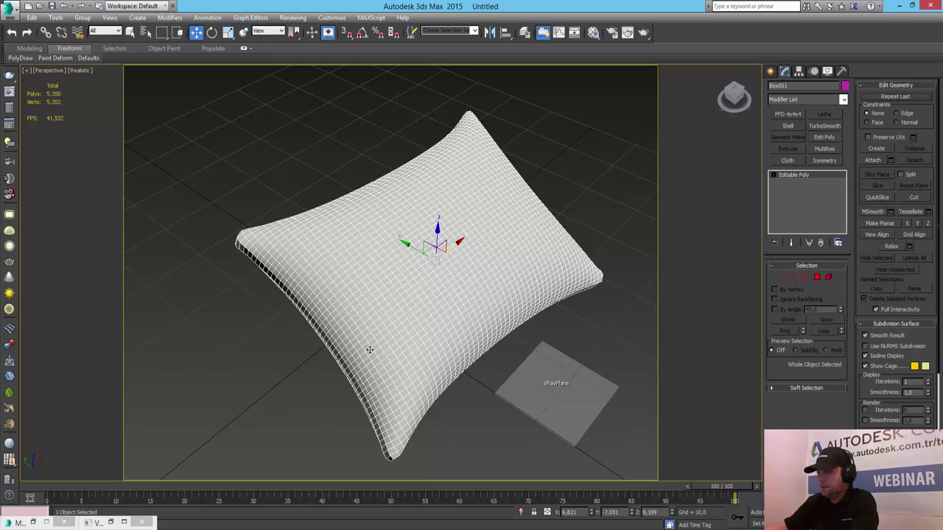
{"action": "left_click", "coordinate": [841, 104]}
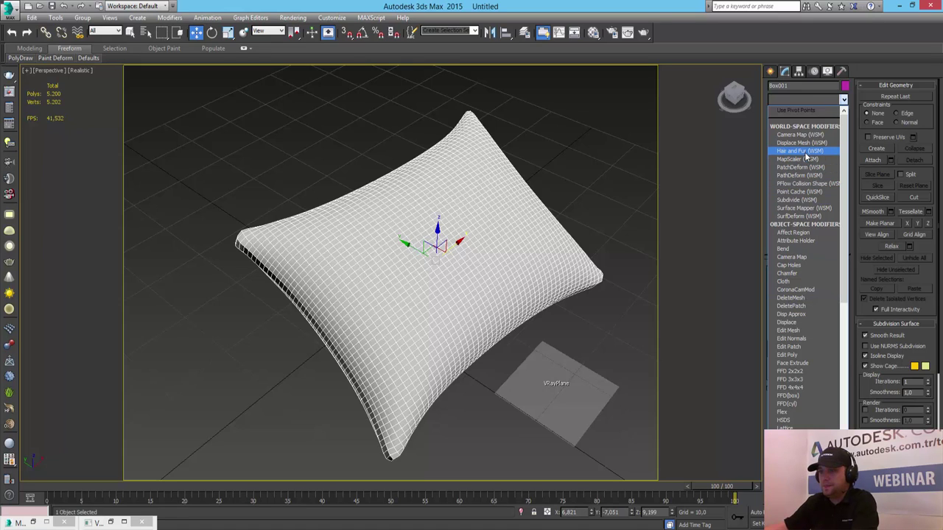
{"action": "left_click", "coordinate": [806, 152]}
{"action": "left_click", "coordinate": [805, 151]}
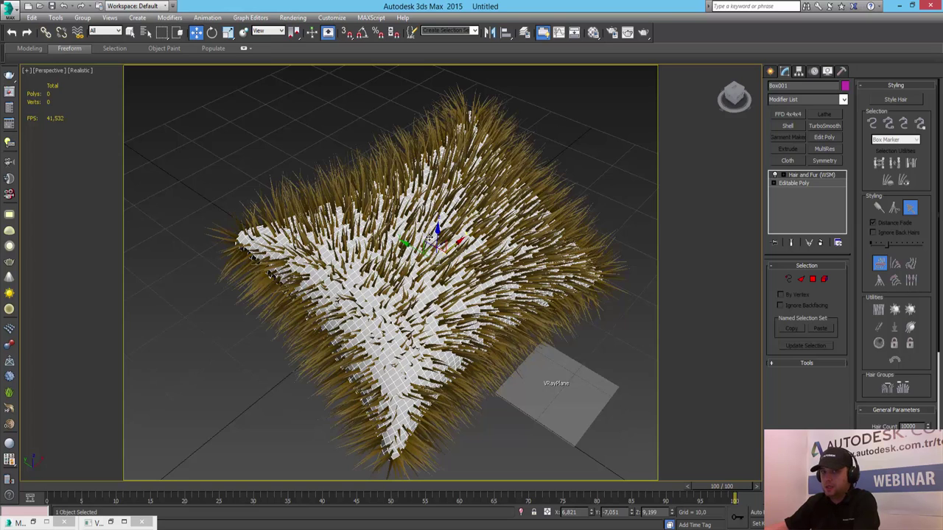
{"action": "left_click", "coordinate": [247, 96]}
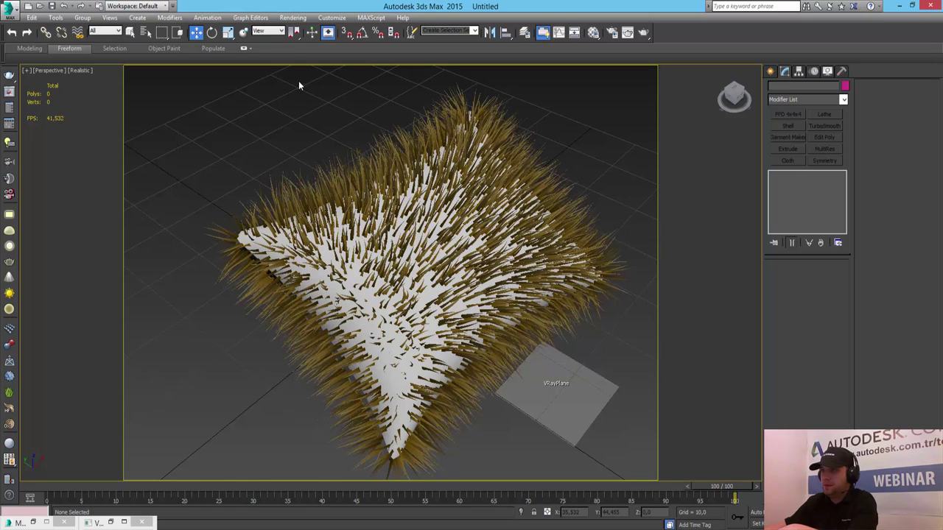
- Start a render of the furry pillow, then cancel it
{"action": "left_click", "coordinate": [295, 17]}
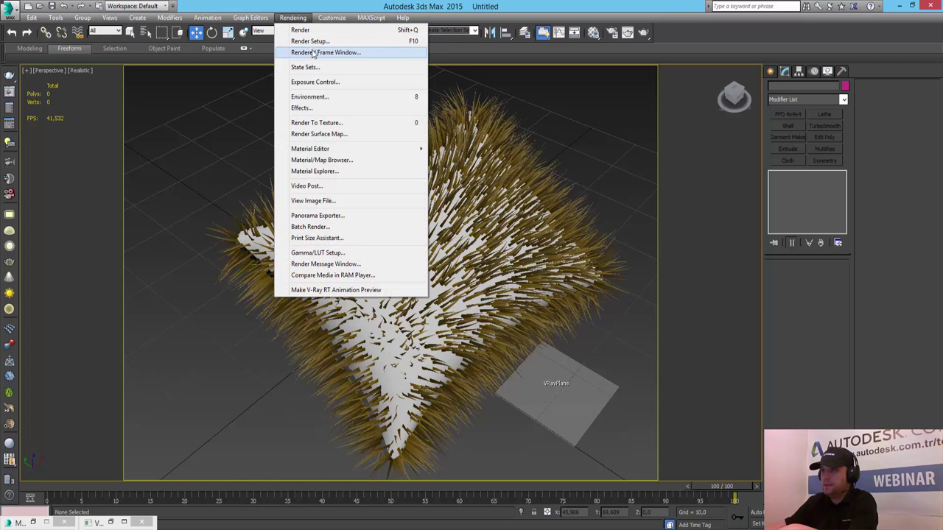
{"action": "left_click", "coordinate": [300, 30]}
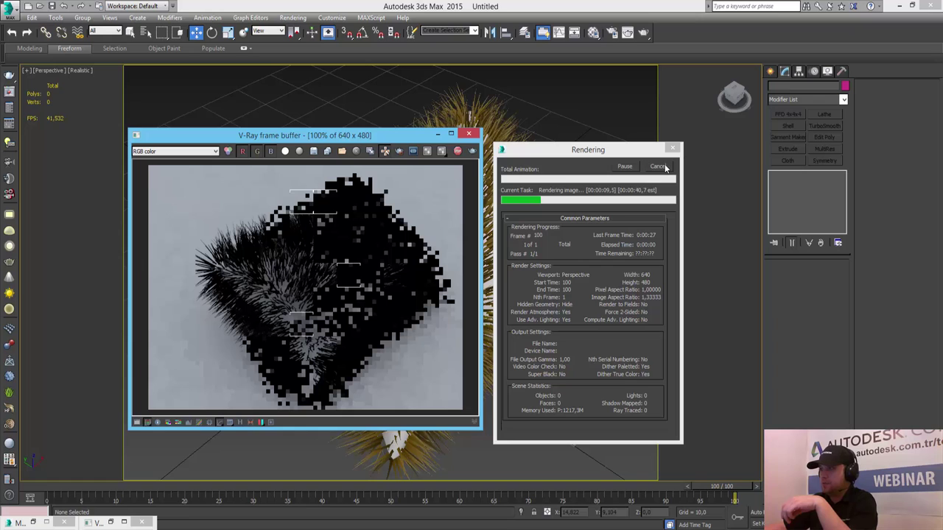
{"action": "left_click", "coordinate": [664, 167]}
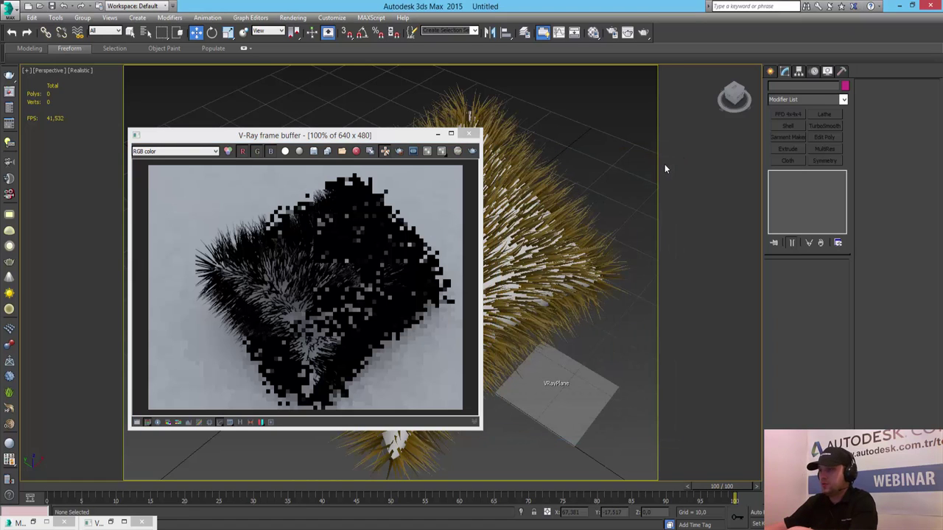
- Set the Hair and Fur effect to render hairs as mr prim and update the scene
{"action": "key", "text": "8"}
{"action": "left_click", "coordinate": [276, 85]}
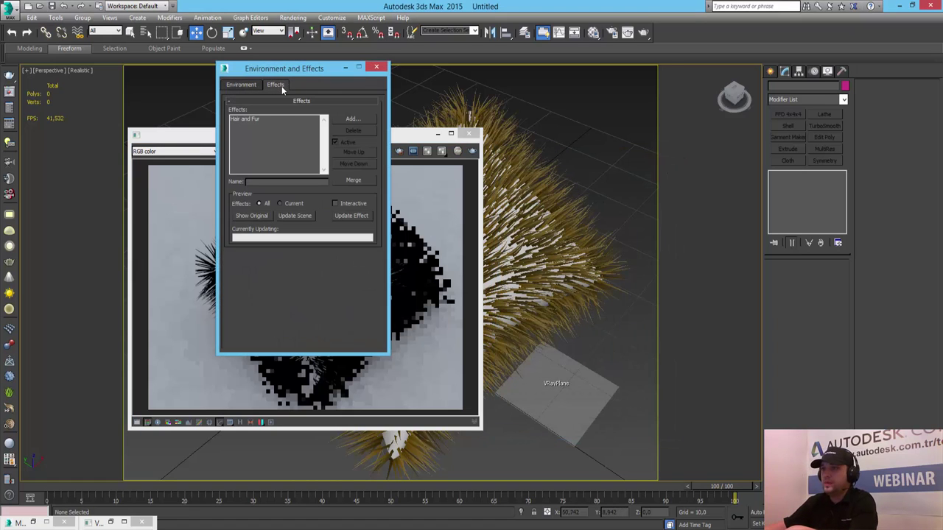
{"action": "left_click", "coordinate": [251, 118]}
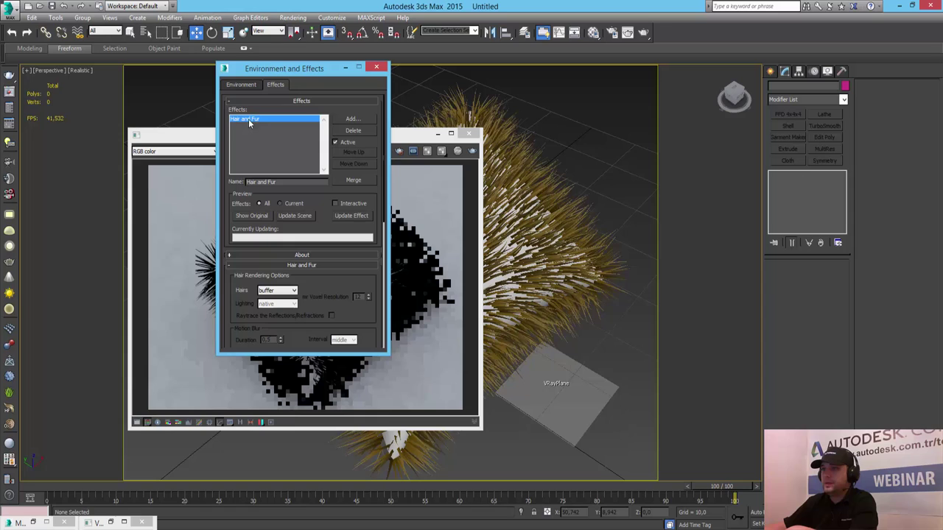
{"action": "left_click", "coordinate": [289, 290]}
{"action": "left_click", "coordinate": [293, 315]}
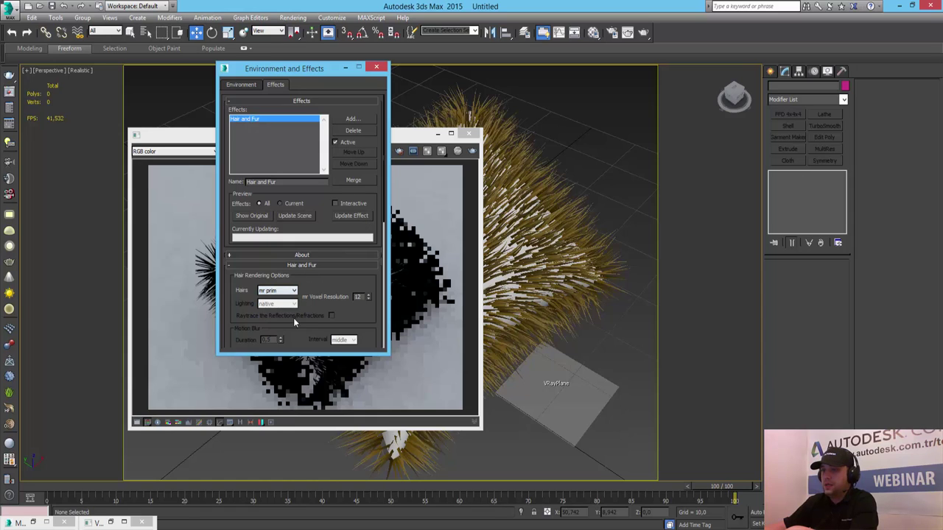
{"action": "scroll", "coordinate": [301, 323], "scroll_direction": "down", "scroll_amount": 2}
{"action": "scroll", "coordinate": [303, 338], "scroll_direction": "up", "scroll_amount": 2}
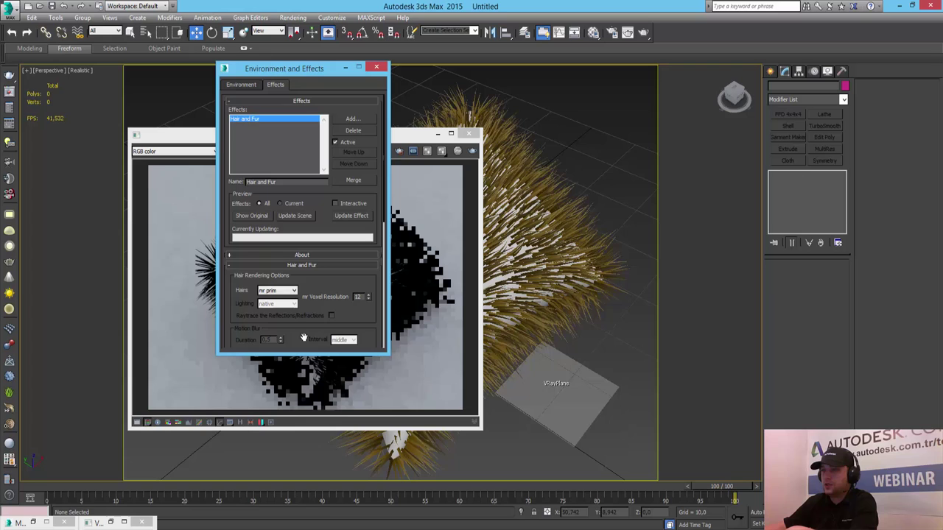
{"action": "left_click", "coordinate": [307, 218]}
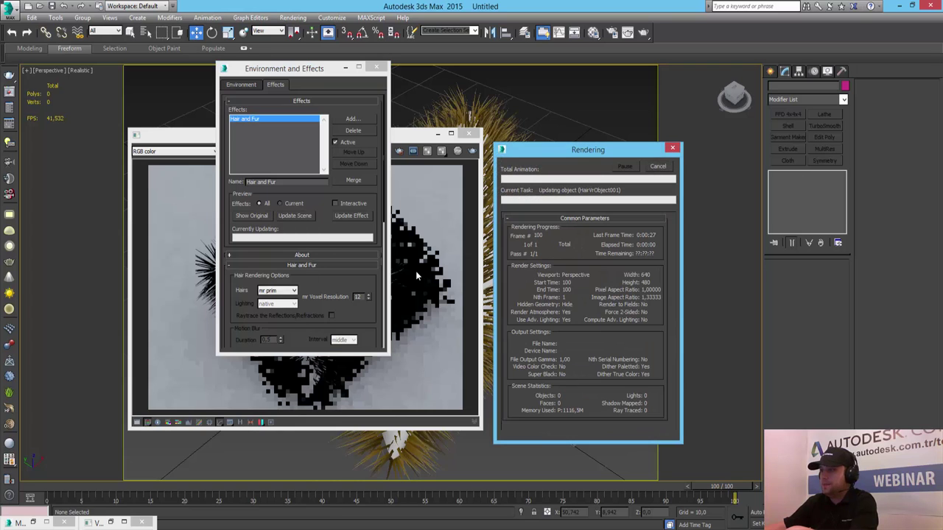
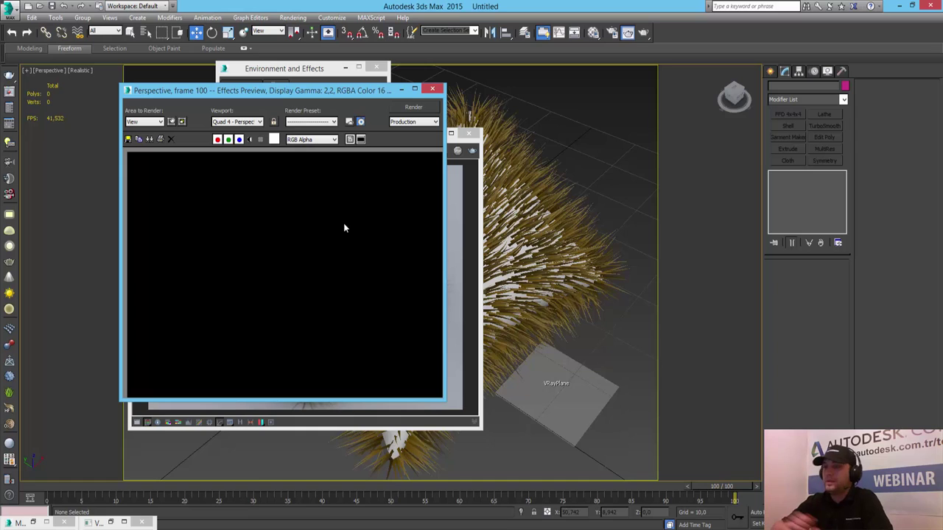
- Close the preview, Environment and Effects, and frame buffer windows; show Box001's General Parameters
{"action": "left_click", "coordinate": [435, 88]}
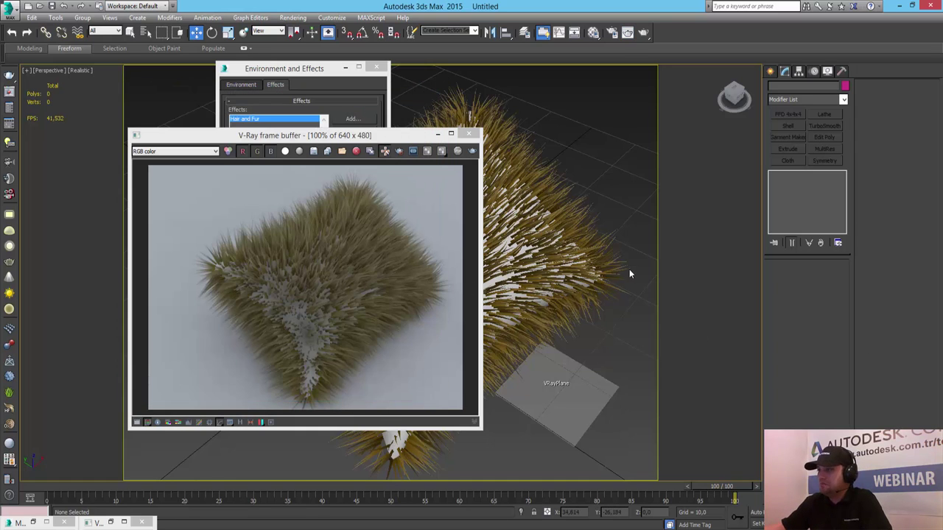
{"action": "left_click", "coordinate": [621, 268]}
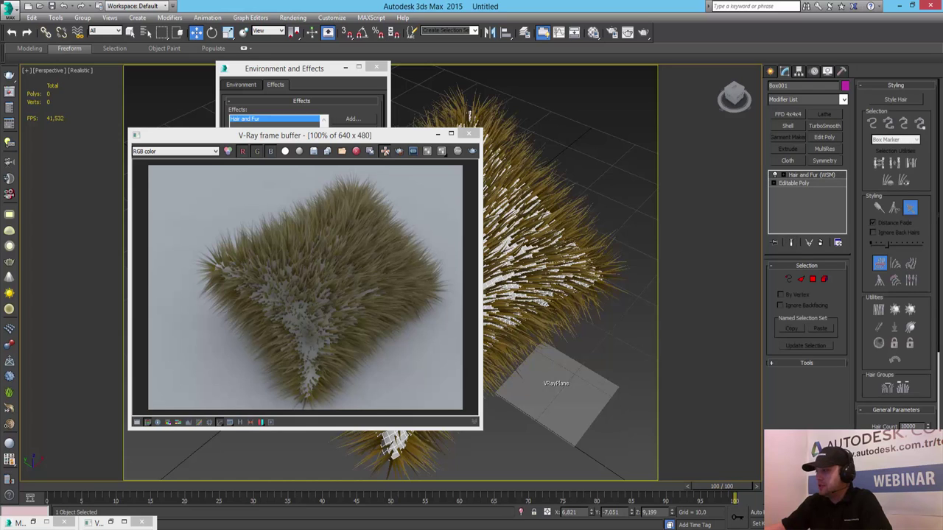
{"action": "scroll", "coordinate": [867, 354], "scroll_direction": "down", "scroll_amount": 2}
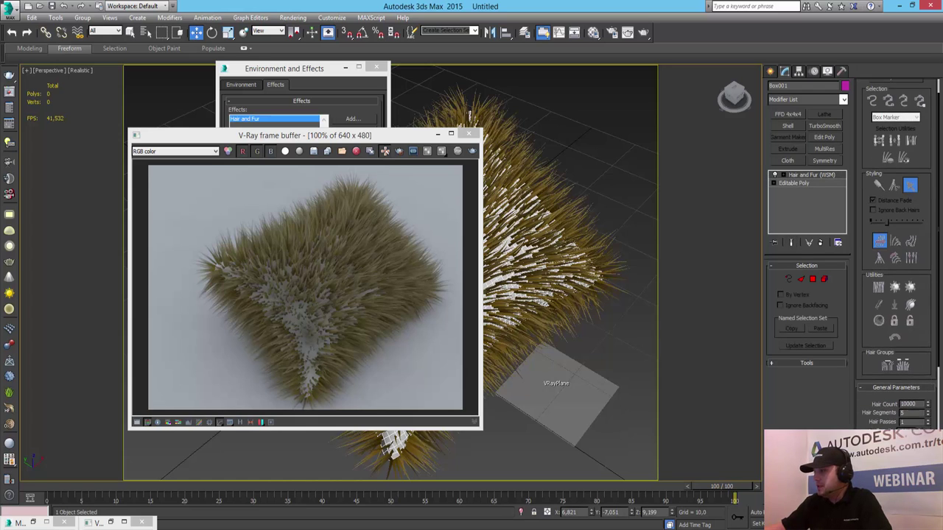
{"action": "scroll", "coordinate": [867, 354], "scroll_direction": "down", "scroll_amount": 3}
{"action": "scroll", "coordinate": [867, 354], "scroll_direction": "down", "scroll_amount": 1}
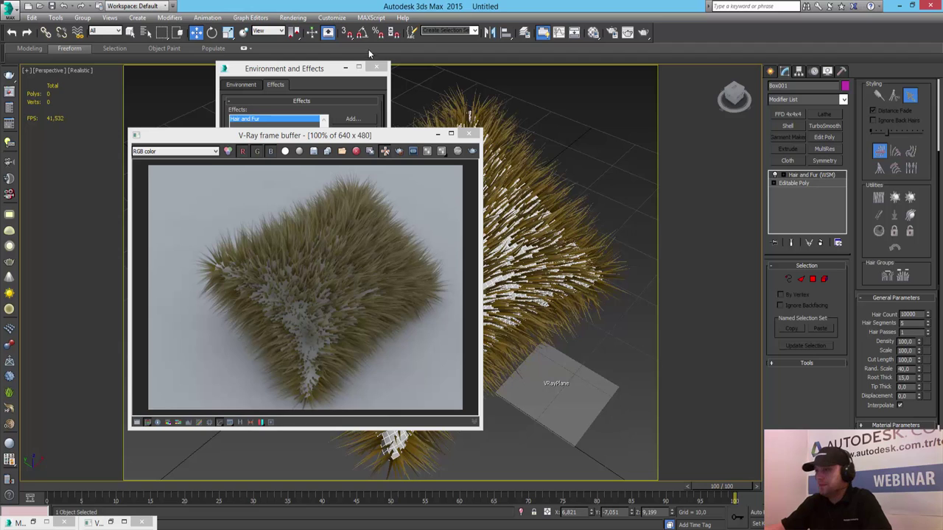
{"action": "left_click", "coordinate": [377, 67]}
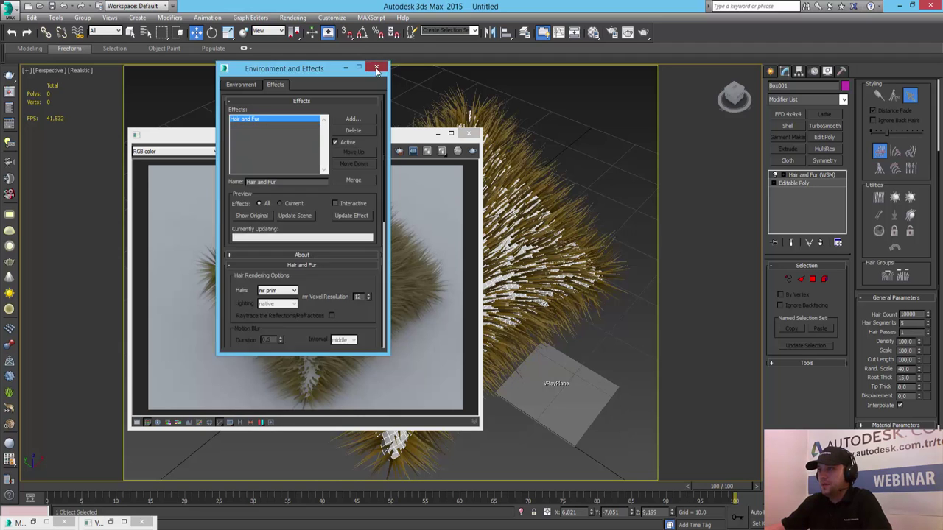
{"action": "left_click", "coordinate": [468, 133]}
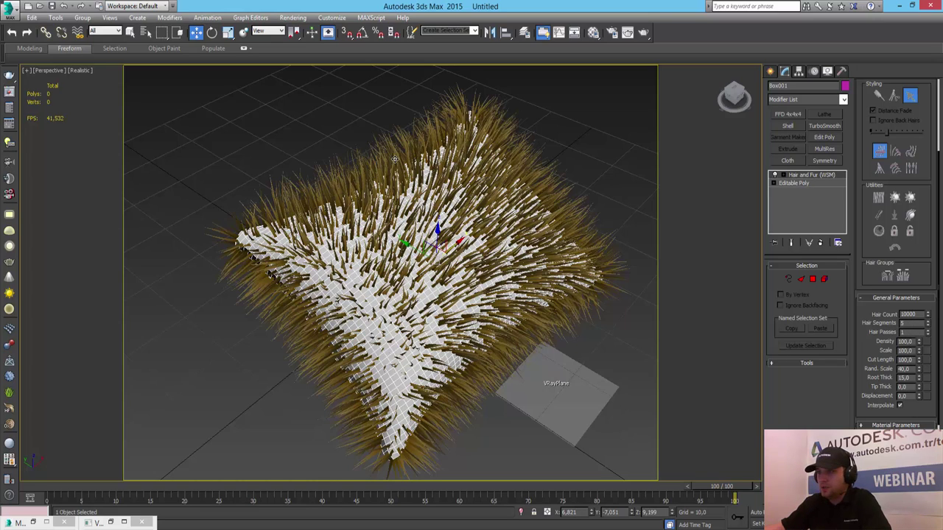
- Set the Hair and Fur Hair Count to 1000000 and Rand. Scale to 10
{"action": "double_click", "coordinate": [908, 315]}
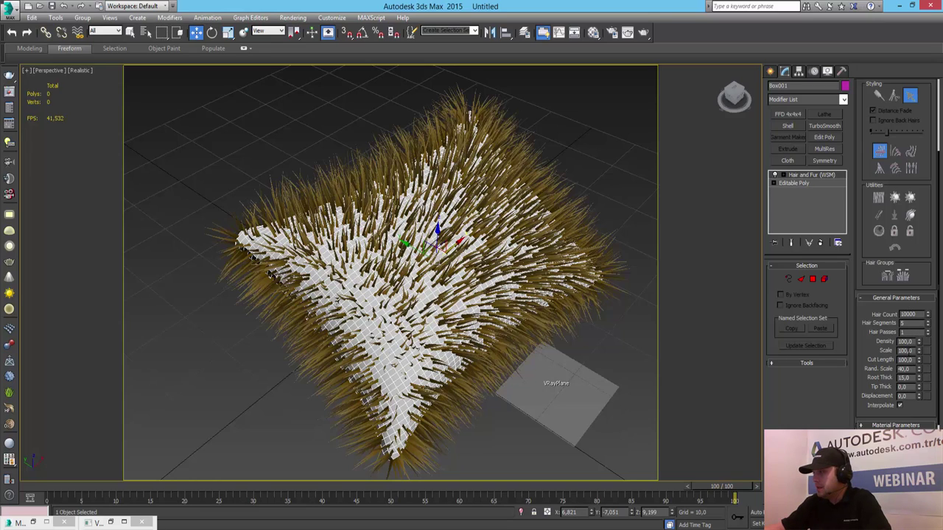
{"action": "type", "text": "20"}
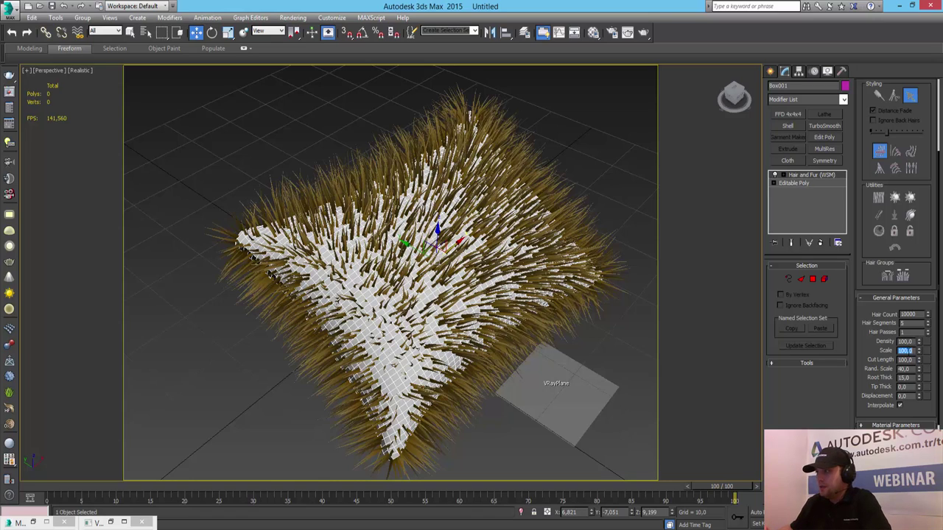
{"action": "type", "text": "100"}
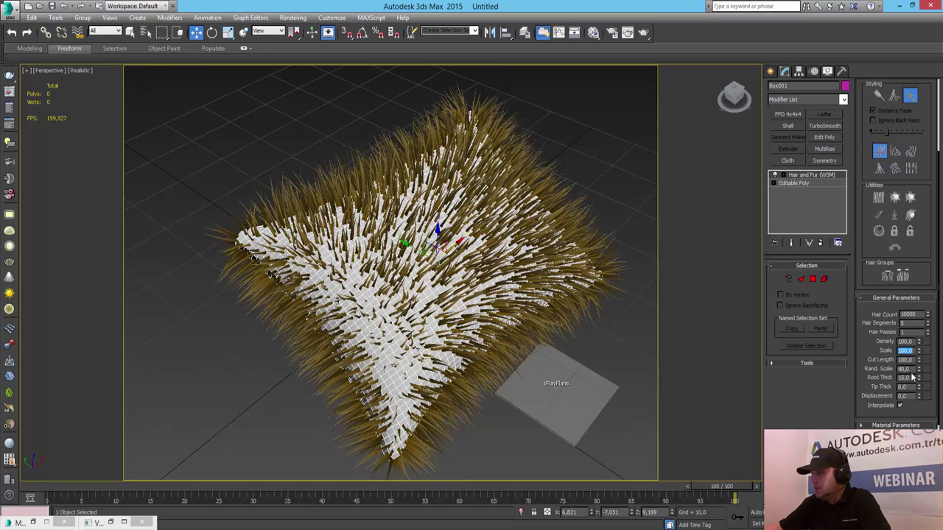
{"action": "left_click", "coordinate": [905, 368]}
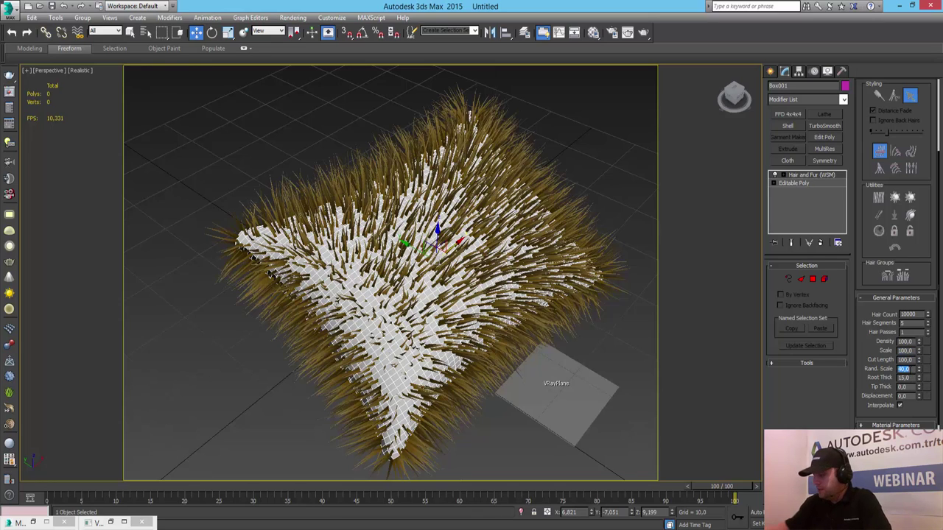
{"action": "type", "text": "100"}
{"action": "key", "text": "Return"}
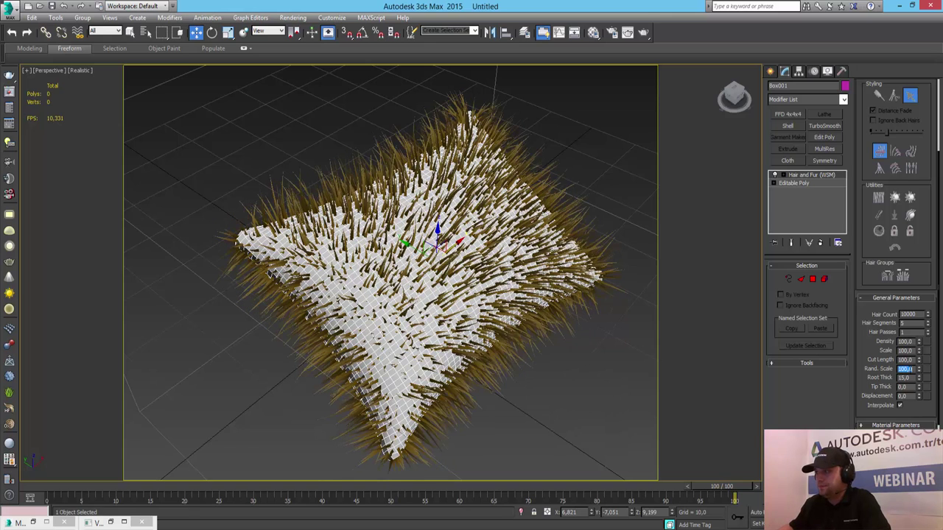
{"action": "key", "text": "ctrl+z"}
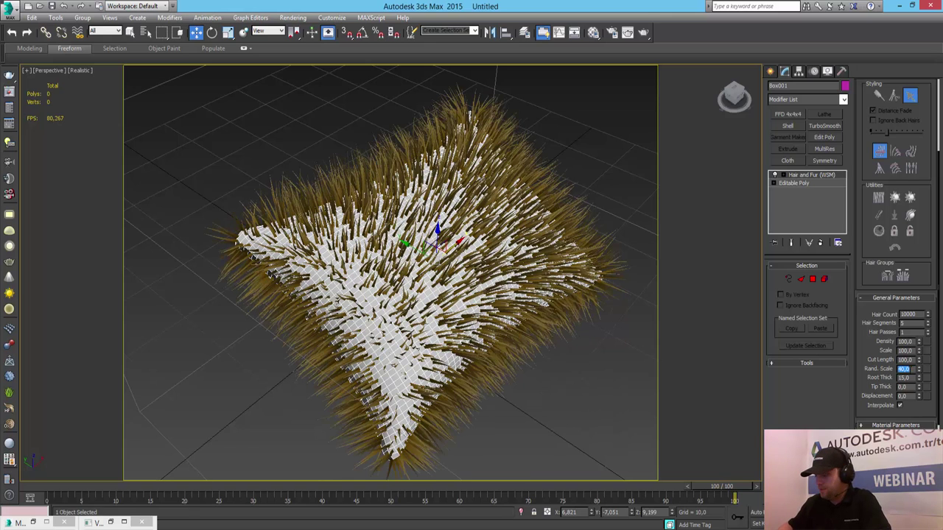
{"action": "key", "text": "Return"}
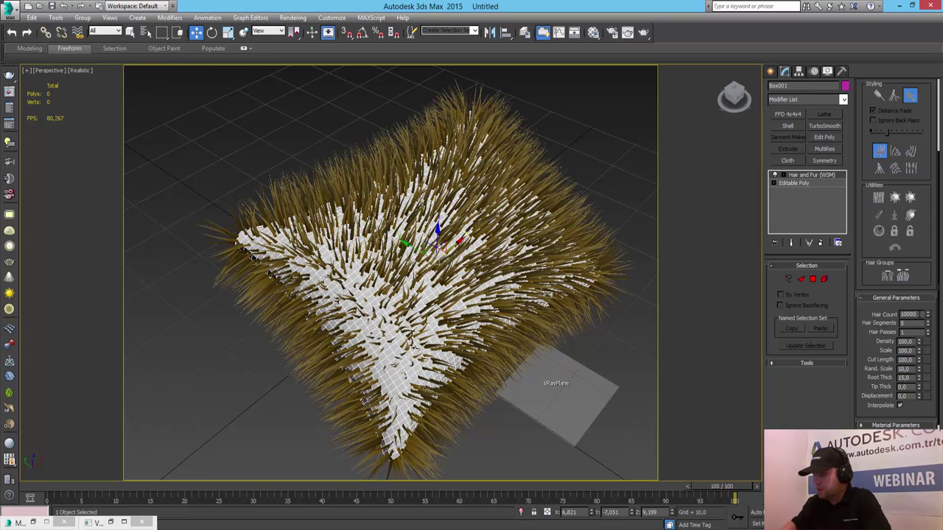
{"action": "type", "text": "0"}
{"action": "key", "text": "Return"}
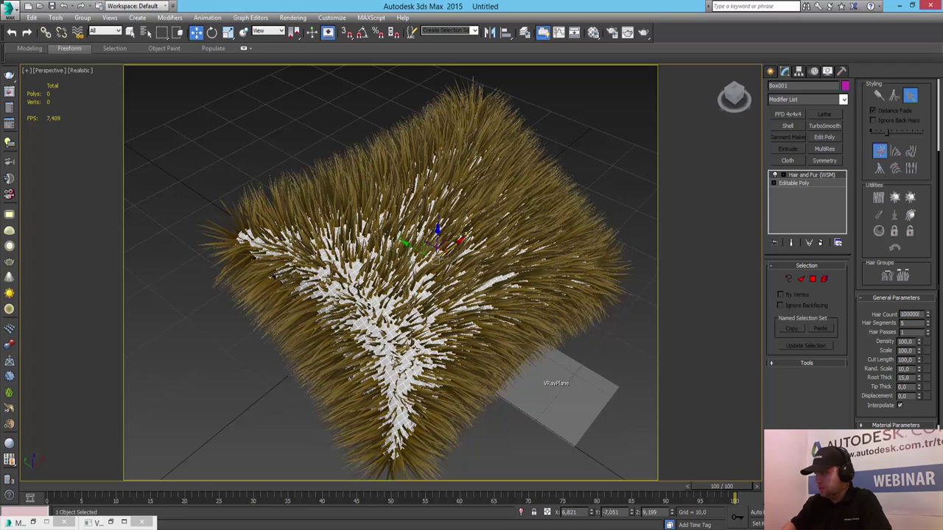
{"action": "type", "text": "0"}
{"action": "key", "text": "Return"}
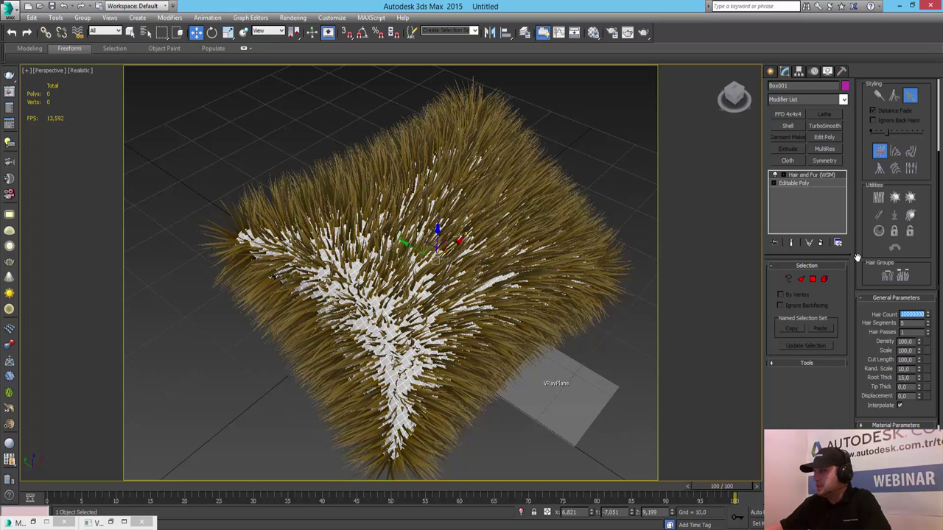
{"action": "left_click", "coordinate": [813, 278]}
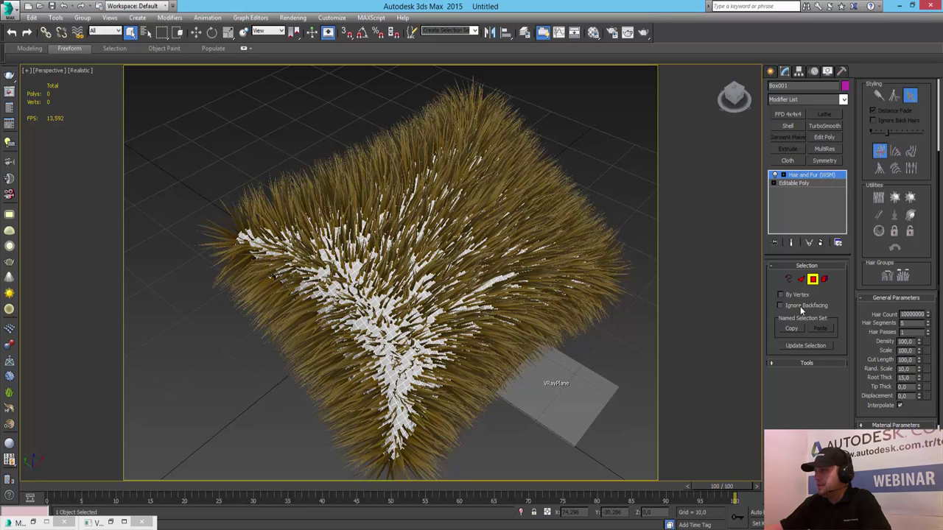
- Enter Style Hair mode and comb the grass guides across the pillow's centre
{"action": "left_click", "coordinate": [801, 279]}
{"action": "left_click", "coordinate": [789, 279]}
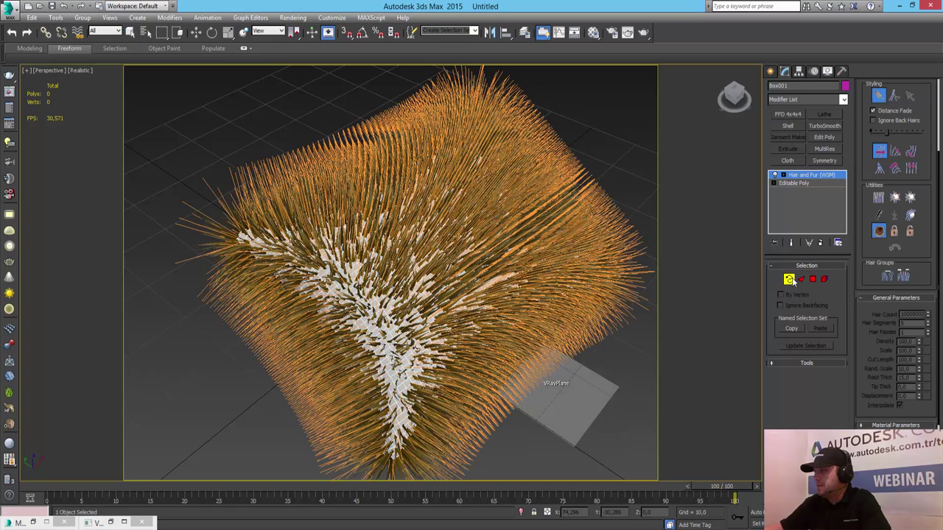
{"action": "mouse_move", "coordinate": [570, 218]}
{"action": "left_mouse_down"}
{"action": "mouse_move", "coordinate": [442, 231]}
{"action": "mouse_move", "coordinate": [463, 147]}
{"action": "mouse_move", "coordinate": [473, 210]}
{"action": "mouse_move", "coordinate": [382, 292]}
{"action": "mouse_move", "coordinate": [412, 280]}
{"action": "mouse_move", "coordinate": [370, 227]}
{"action": "mouse_move", "coordinate": [392, 323]}
{"action": "left_mouse_up"}
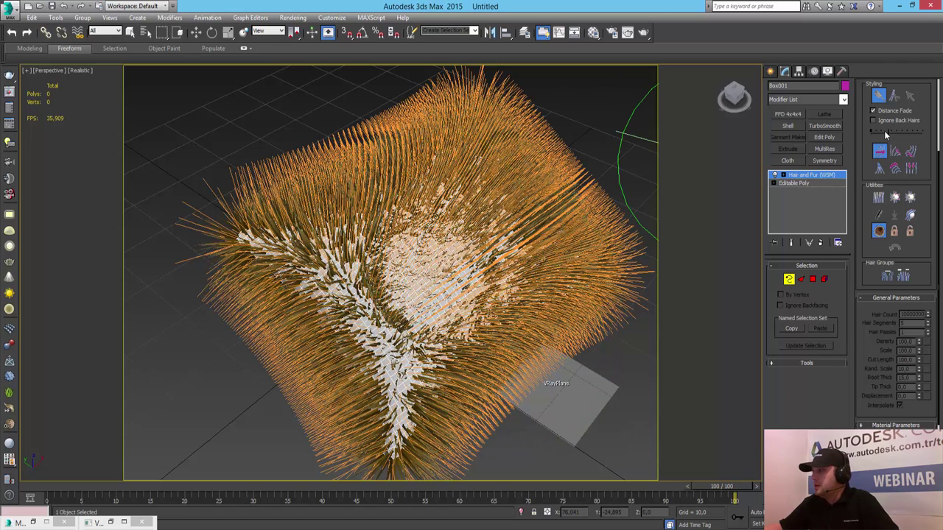
{"action": "left_click", "coordinate": [881, 231]}
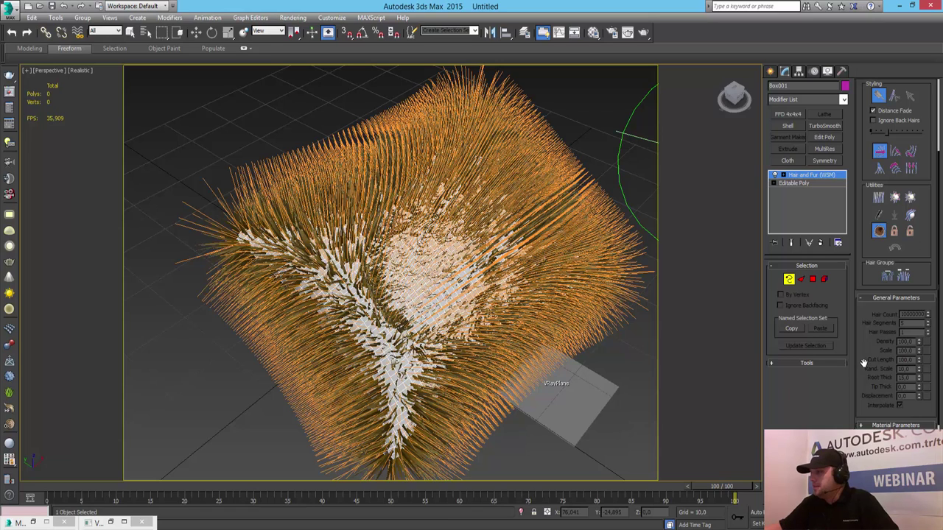
{"action": "left_click_drag", "start_coordinate": [863, 363], "coordinate": [865, 249]}
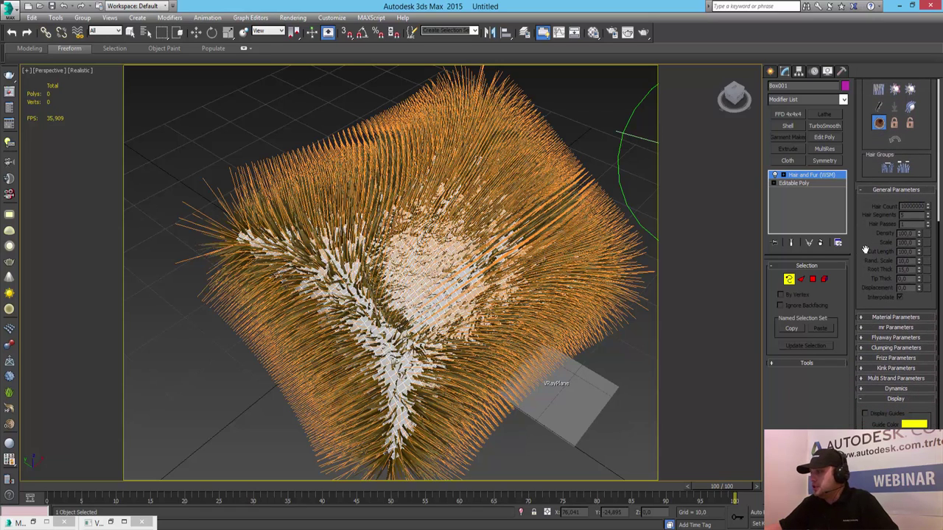
- Expand the Tools rollout, keep box guide markers, and finish styling
{"action": "scroll", "coordinate": [869, 226], "scroll_direction": "up", "scroll_amount": 2}
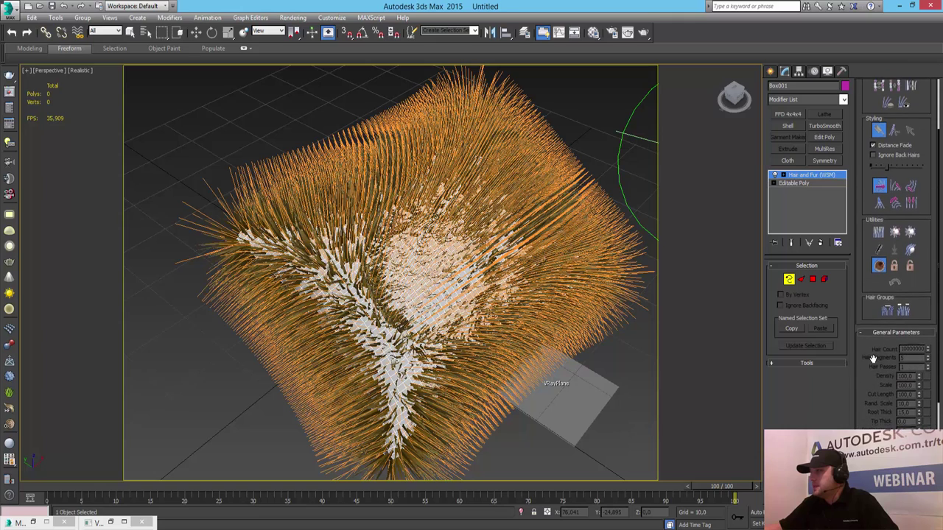
{"action": "scroll", "coordinate": [875, 273], "scroll_direction": "up", "scroll_amount": 2}
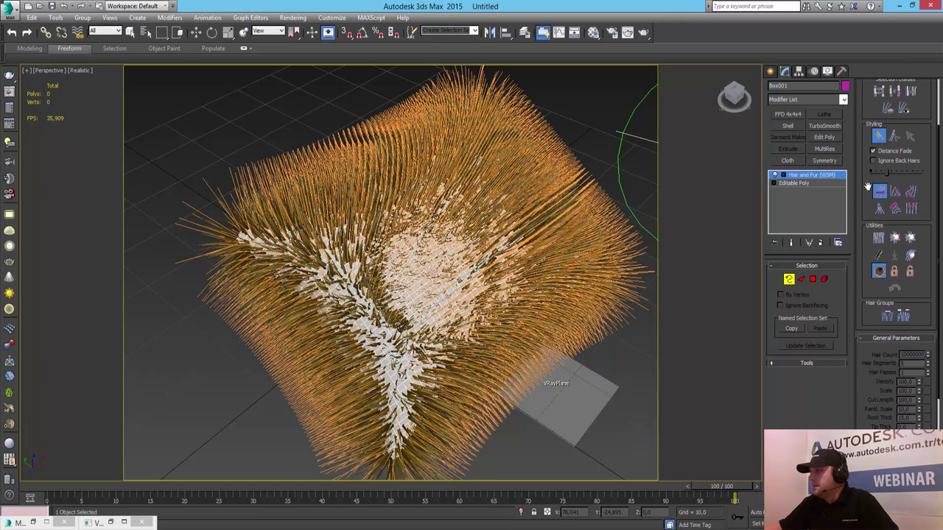
{"action": "scroll", "coordinate": [881, 165], "scroll_direction": "up", "scroll_amount": 2}
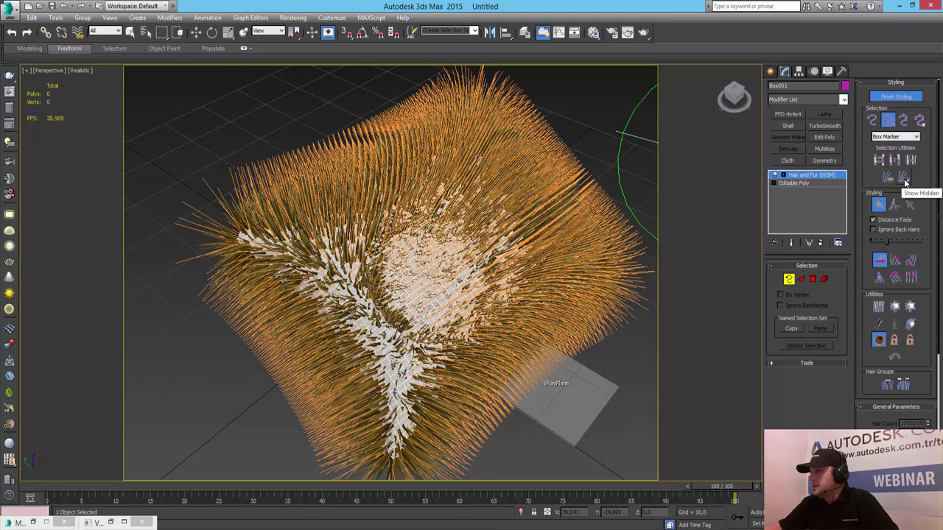
{"action": "left_click", "coordinate": [806, 361]}
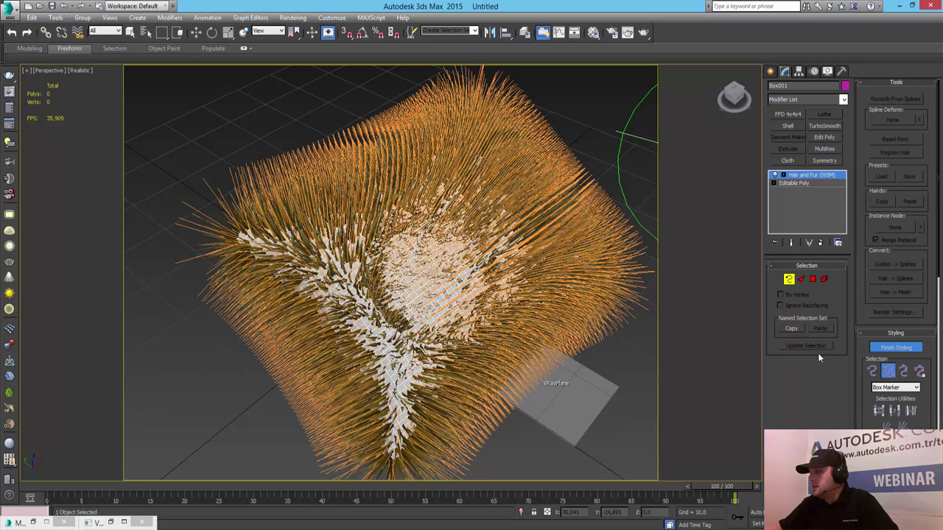
{"action": "left_click_drag", "start_coordinate": [871, 322], "coordinate": [855, 177]}
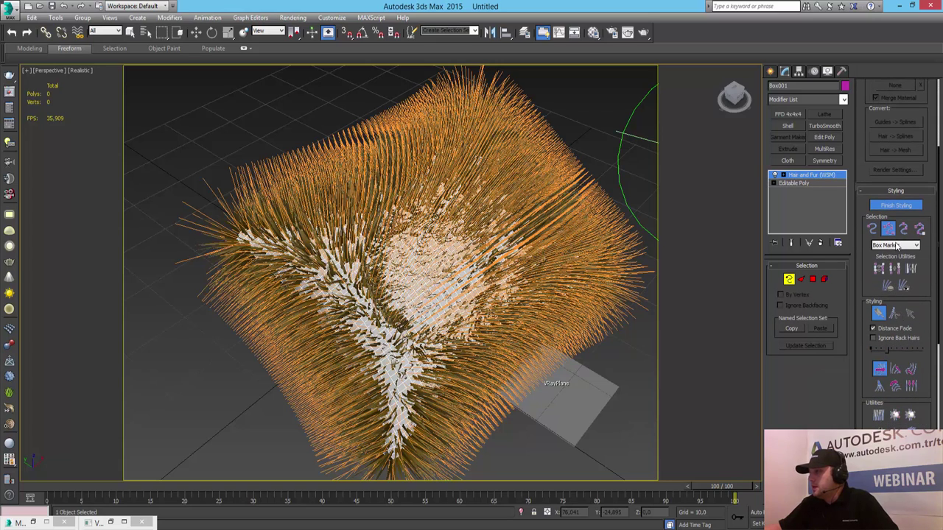
{"action": "left_click", "coordinate": [897, 245]}
{"action": "left_click", "coordinate": [897, 246]}
{"action": "left_click", "coordinate": [889, 207]}
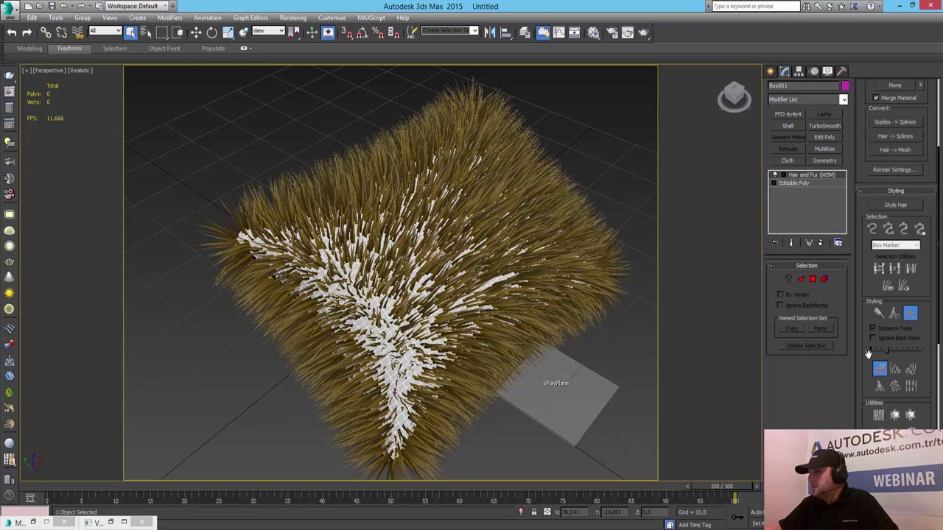
{"action": "scroll", "coordinate": [888, 390], "scroll_direction": "down", "scroll_amount": 5}
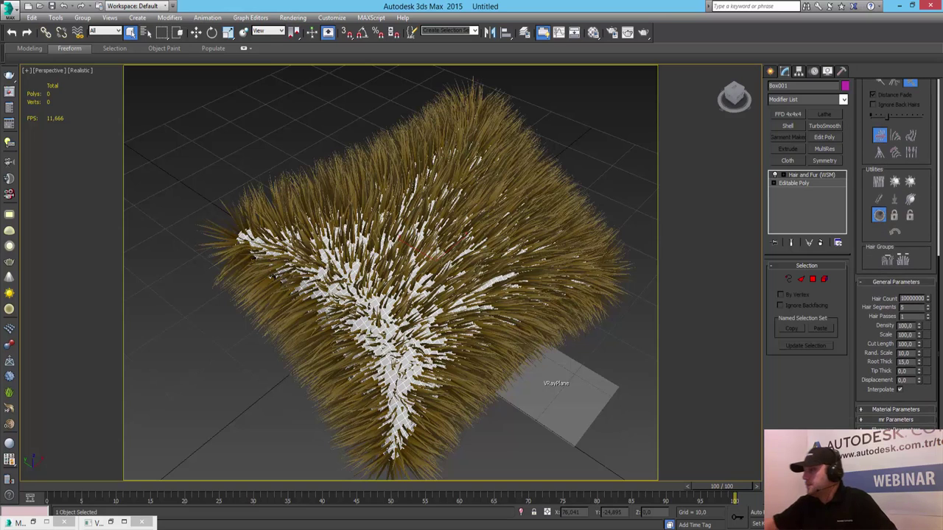
{"action": "left_click", "coordinate": [888, 411]}
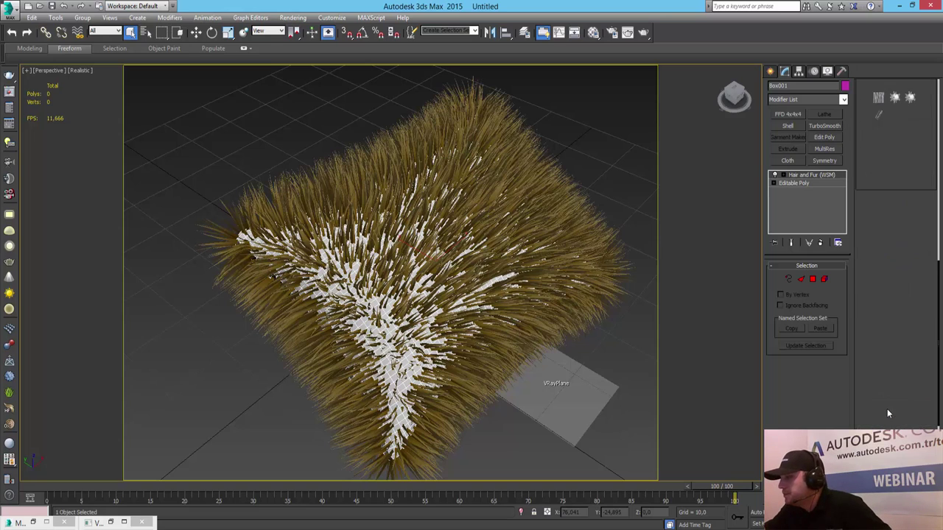
{"action": "scroll", "coordinate": [898, 368], "scroll_direction": "down", "scroll_amount": 4}
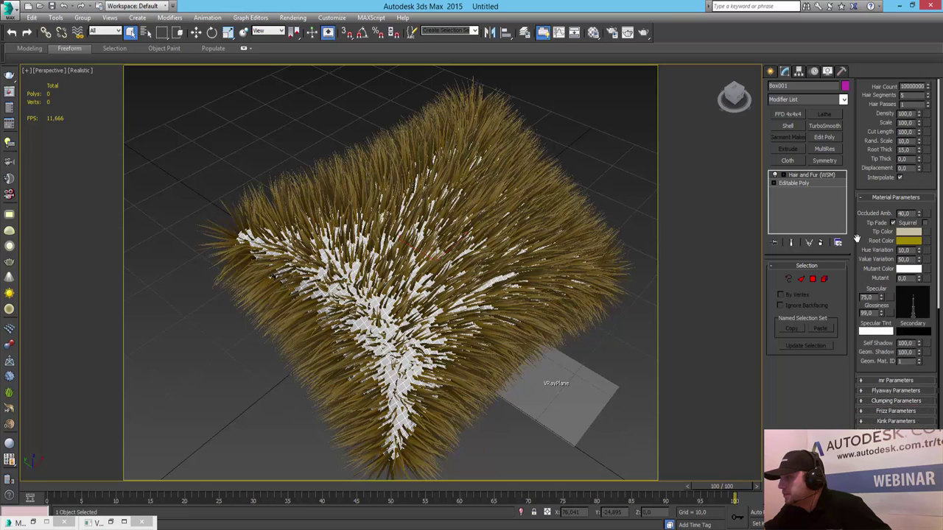
{"action": "left_click", "coordinate": [908, 331]}
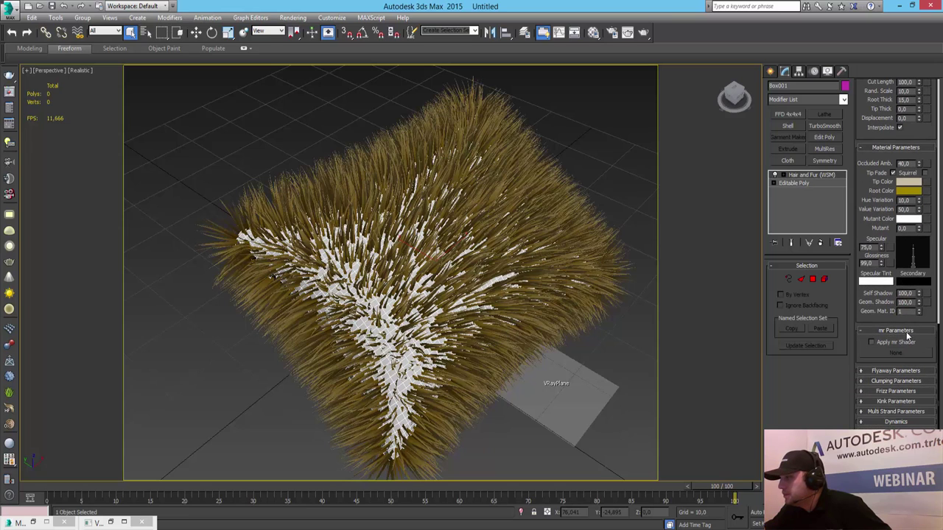
{"action": "left_click_drag", "start_coordinate": [868, 237], "coordinate": [857, 324]}
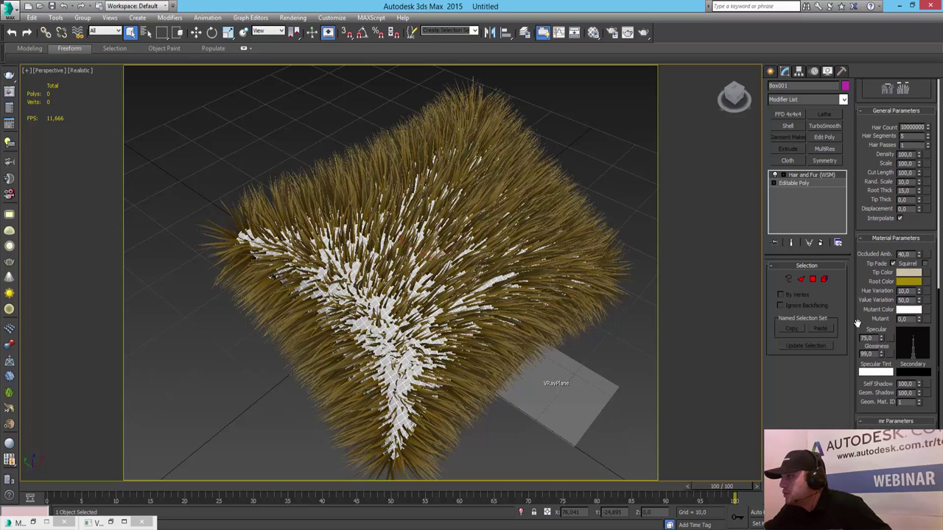
{"action": "left_click", "coordinate": [906, 282]}
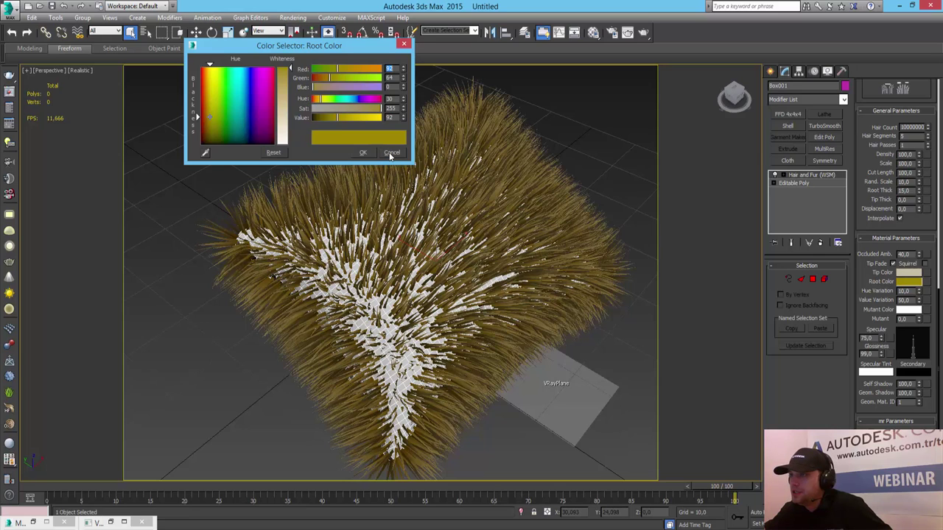
{"action": "left_click_drag", "start_coordinate": [243, 84], "coordinate": [248, 71]}
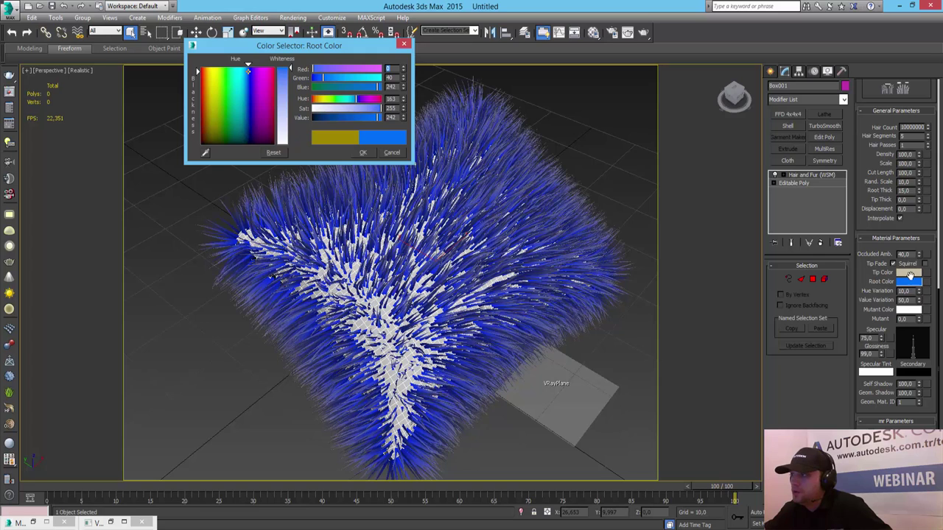
{"action": "left_click", "coordinate": [392, 153]}
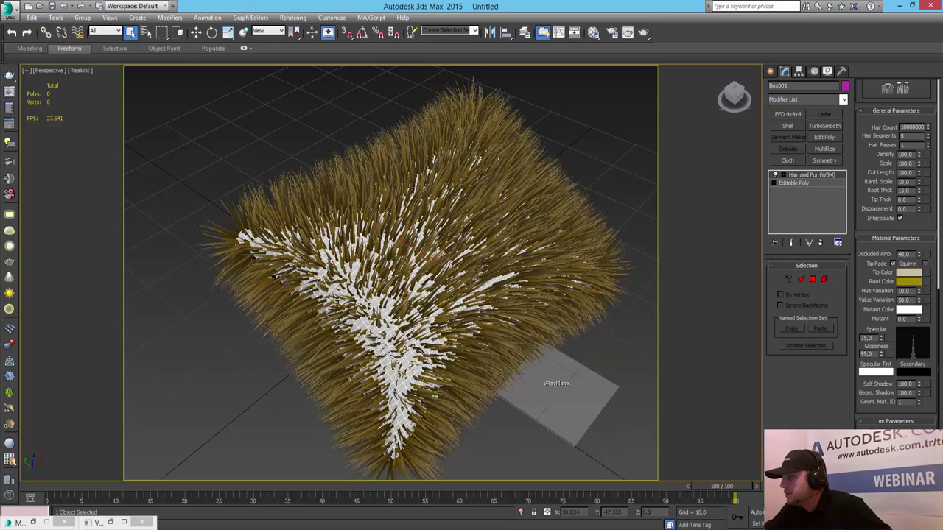
{"action": "scroll", "coordinate": [895, 221], "scroll_direction": "down", "scroll_amount": 1}
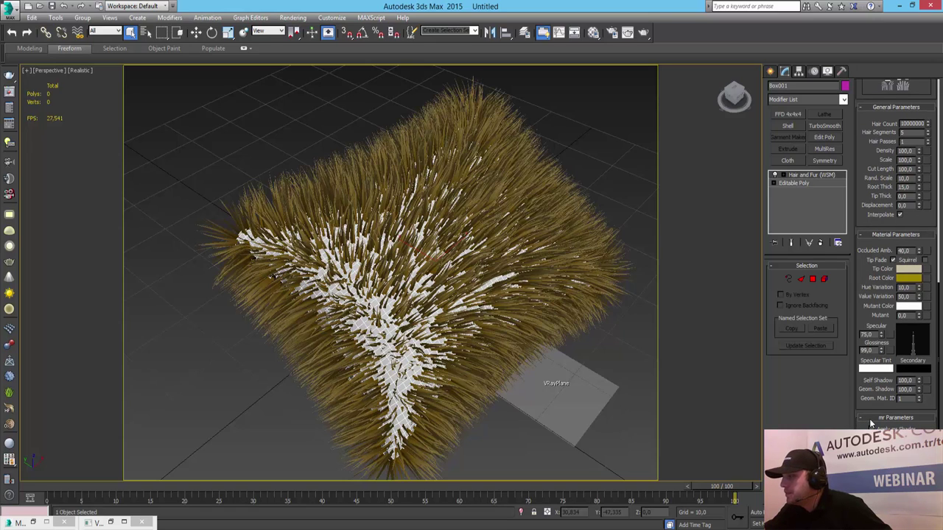
{"action": "scroll", "coordinate": [882, 263], "scroll_direction": "down", "scroll_amount": 5}
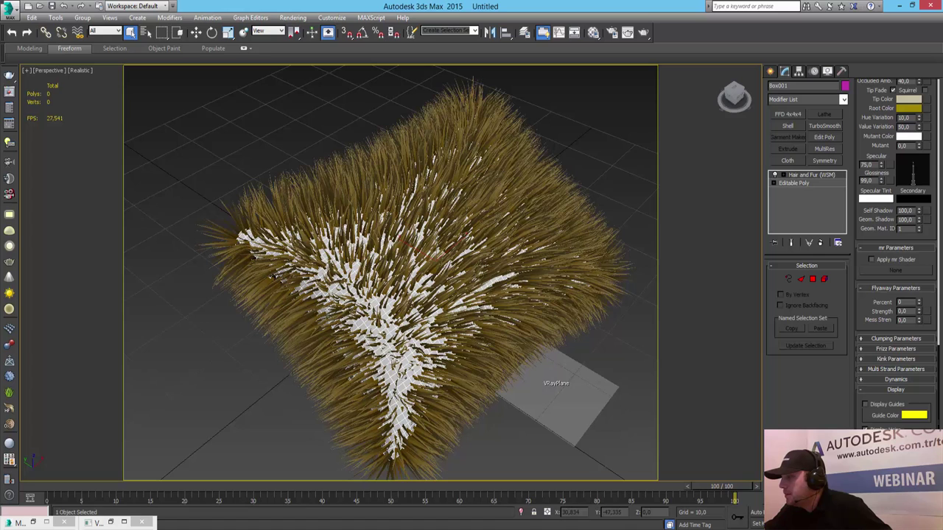
{"action": "scroll", "coordinate": [893, 254], "scroll_direction": "down", "scroll_amount": 1}
{"action": "scroll", "coordinate": [895, 255], "scroll_direction": "up", "scroll_amount": 1}
{"action": "scroll", "coordinate": [895, 254], "scroll_direction": "up", "scroll_amount": 1}
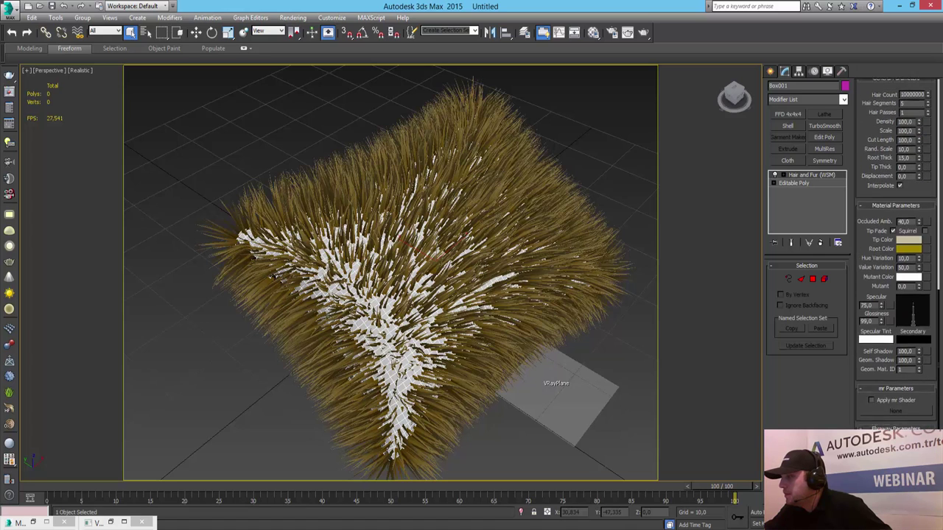
{"action": "scroll", "coordinate": [895, 254], "scroll_direction": "up", "scroll_amount": 1}
{"action": "scroll", "coordinate": [896, 255], "scroll_direction": "up", "scroll_amount": 1}
{"action": "scroll", "coordinate": [872, 278], "scroll_direction": "up", "scroll_amount": 2}
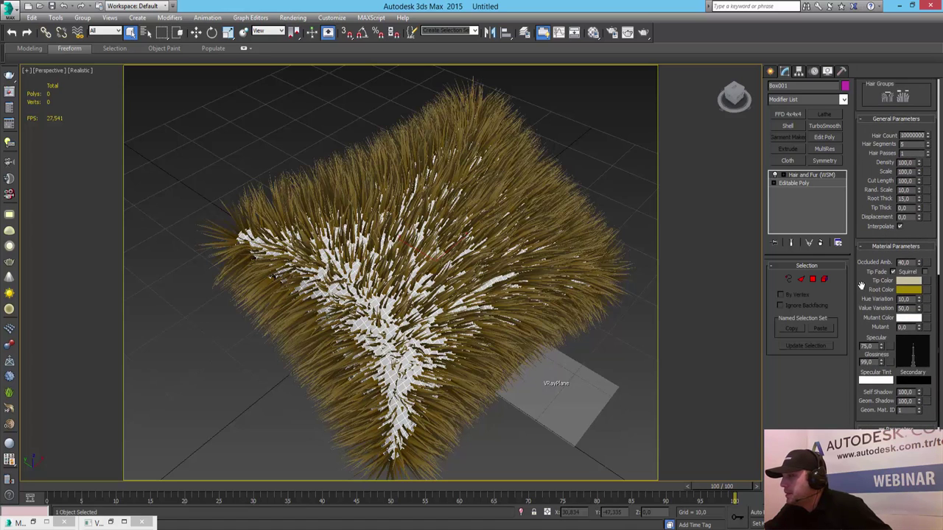
{"action": "left_click_drag", "start_coordinate": [862, 286], "coordinate": [853, 388]}
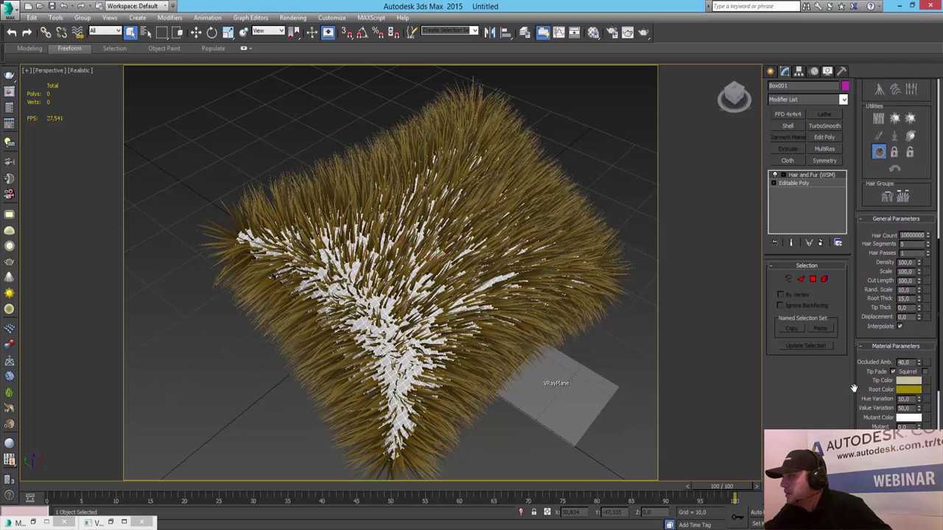
{"action": "scroll", "coordinate": [853, 369], "scroll_direction": "up", "scroll_amount": 2}
{"action": "scroll", "coordinate": [857, 315], "scroll_direction": "up", "scroll_amount": 2}
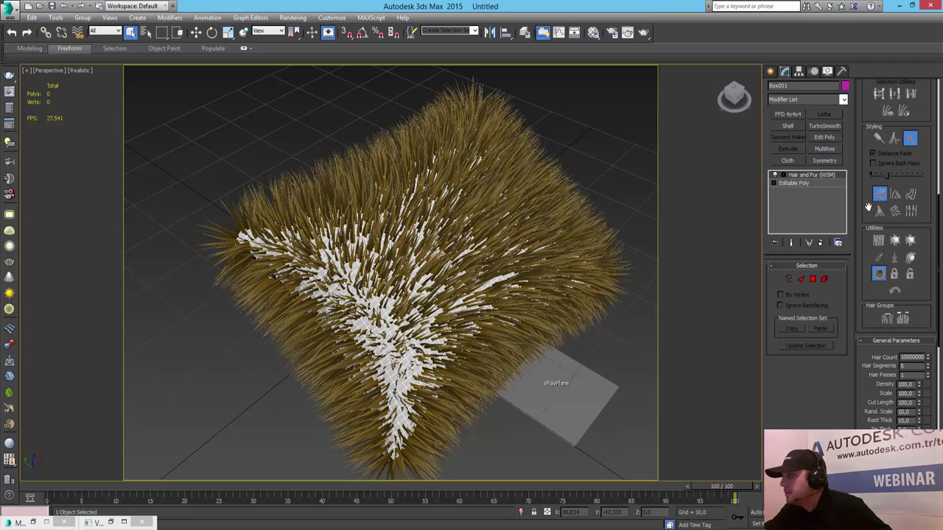
{"action": "scroll", "coordinate": [863, 175], "scroll_direction": "up", "scroll_amount": 2}
{"action": "scroll", "coordinate": [877, 147], "scroll_direction": "up", "scroll_amount": 2}
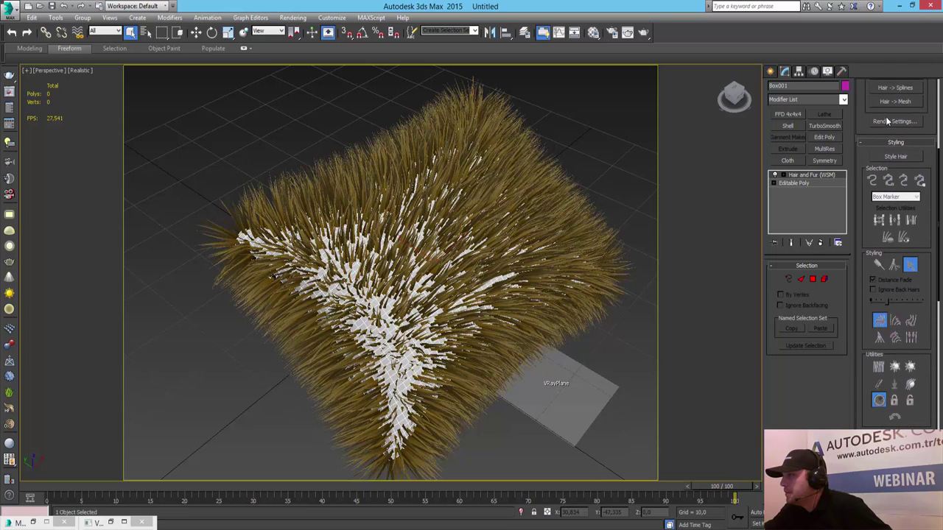
{"action": "scroll", "coordinate": [868, 129], "scroll_direction": "up", "scroll_amount": 2}
{"action": "scroll", "coordinate": [863, 147], "scroll_direction": "up", "scroll_amount": 2}
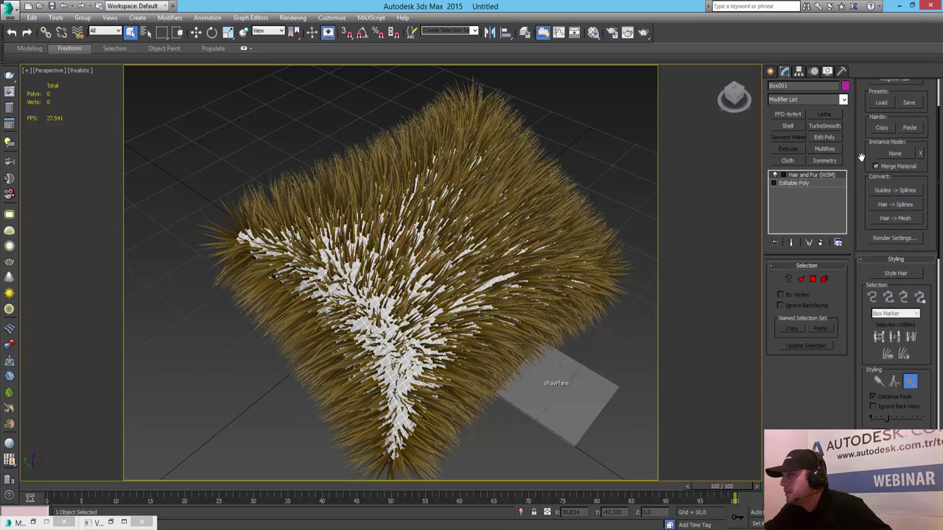
{"action": "scroll", "coordinate": [865, 161], "scroll_direction": "up", "scroll_amount": 1}
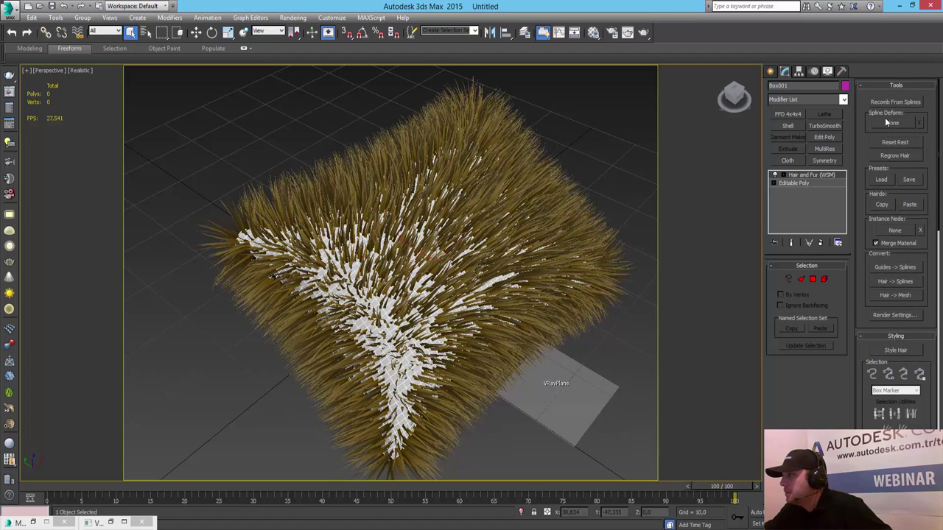
{"action": "left_click", "coordinate": [895, 87]}
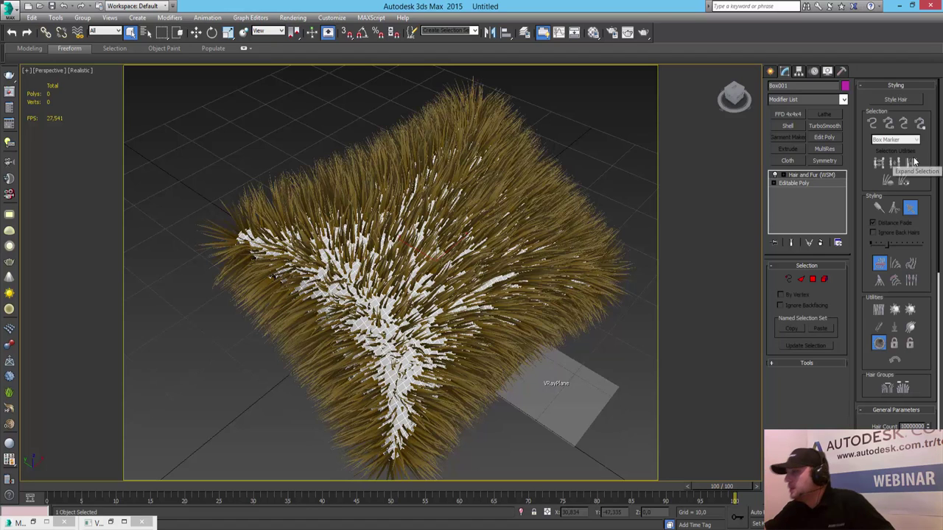
{"action": "left_click", "coordinate": [903, 101]}
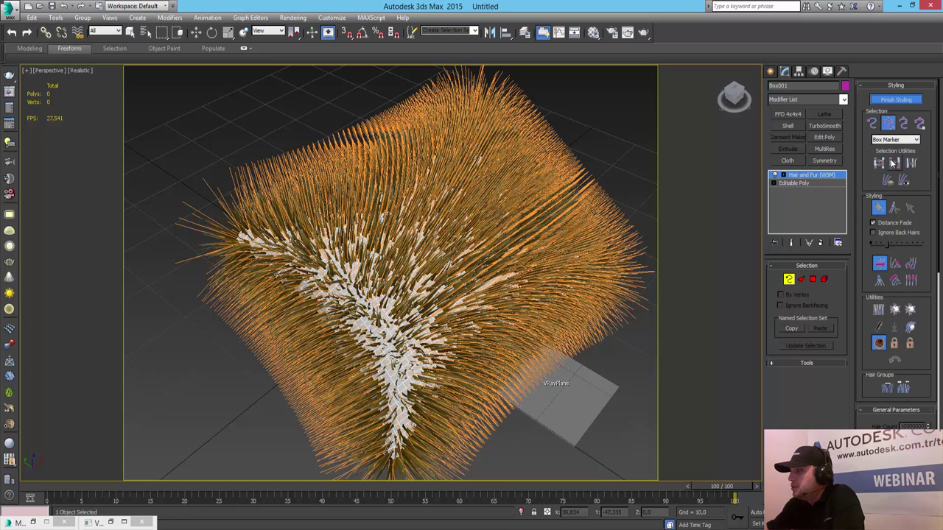
{"action": "left_click", "coordinate": [894, 140]}
{"action": "left_click", "coordinate": [893, 155]}
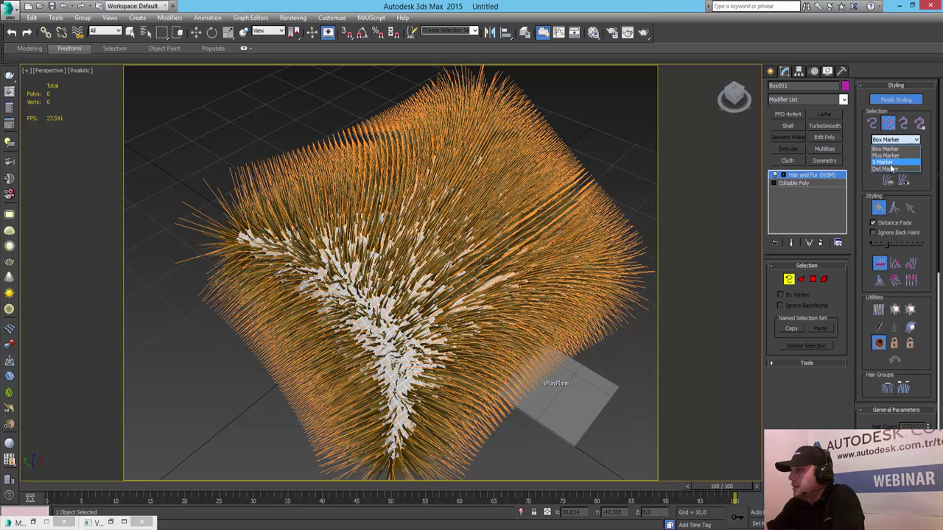
{"action": "left_click", "coordinate": [872, 123]}
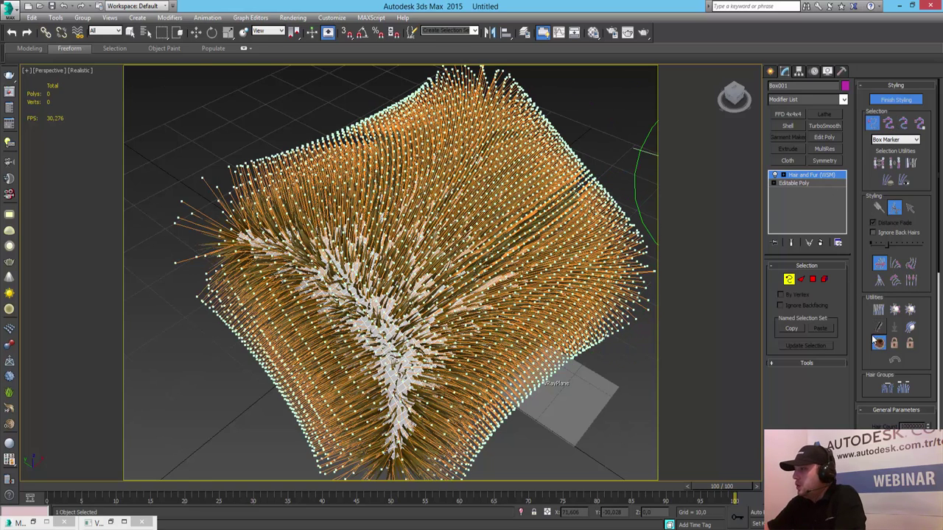
{"action": "left_click_drag", "start_coordinate": [867, 362], "coordinate": [854, 80]}
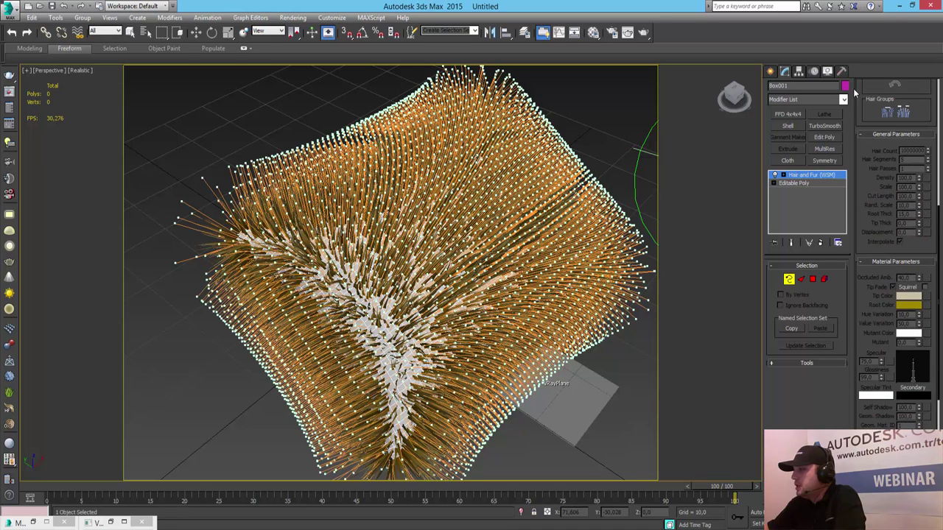
{"action": "left_click_drag", "start_coordinate": [860, 350], "coordinate": [867, 188]}
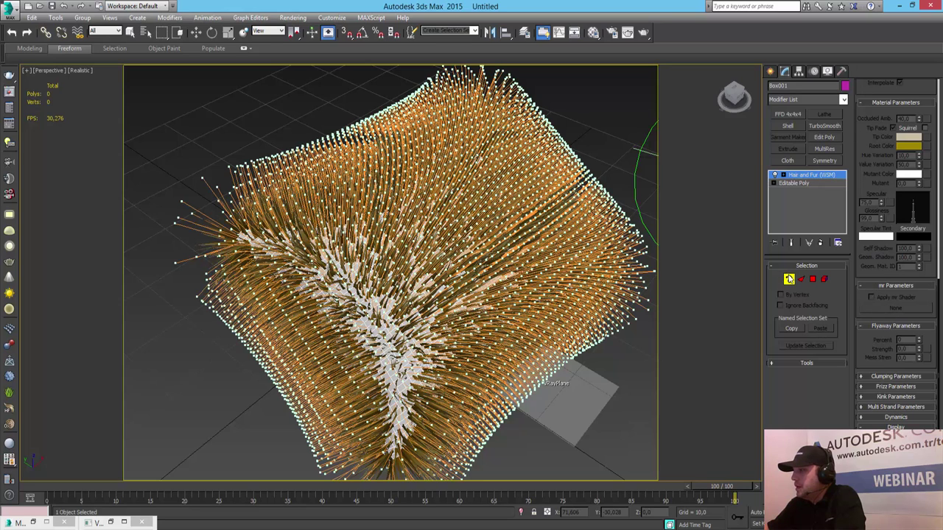
{"action": "left_click", "coordinate": [790, 279]}
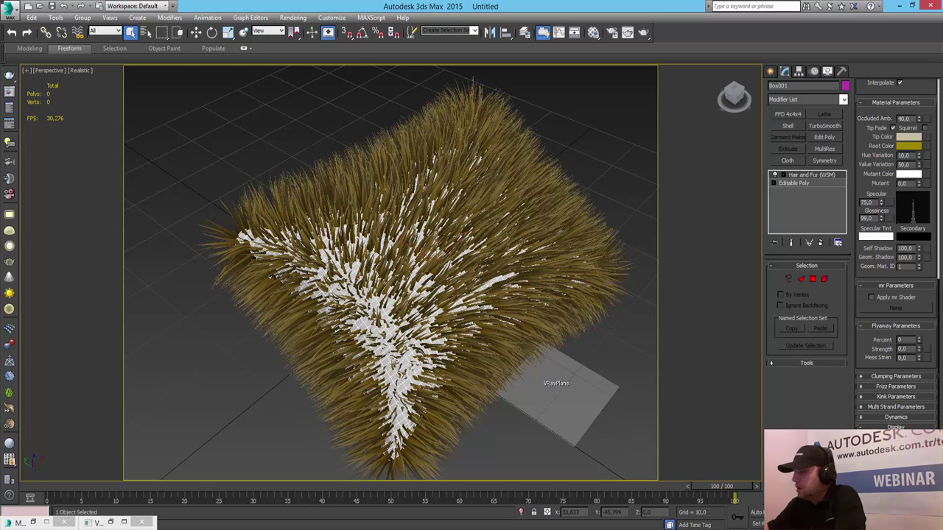
- Bring the Hair and Fur Tools rollout into view, leaving the tip colour without a map
{"action": "scroll", "coordinate": [893, 398], "scroll_direction": "up", "scroll_amount": 1}
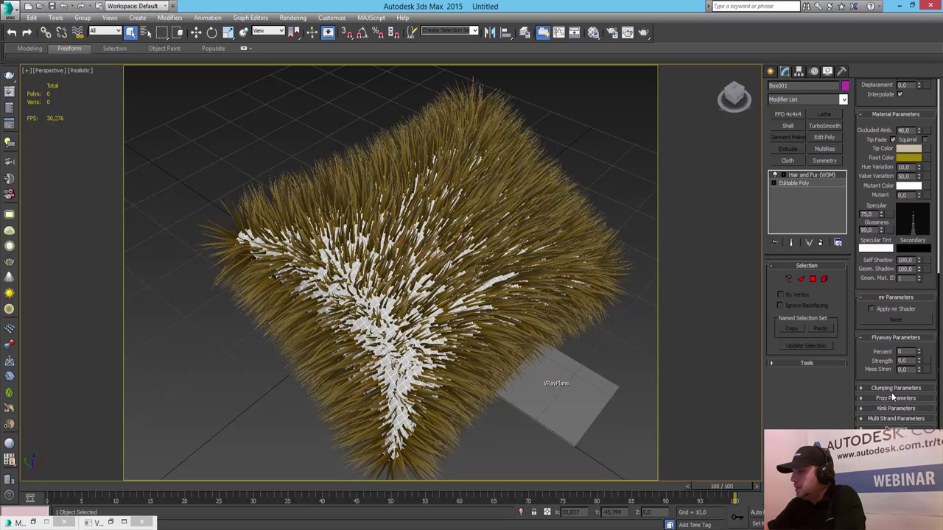
{"action": "scroll", "coordinate": [876, 270], "scroll_direction": "up", "scroll_amount": 3}
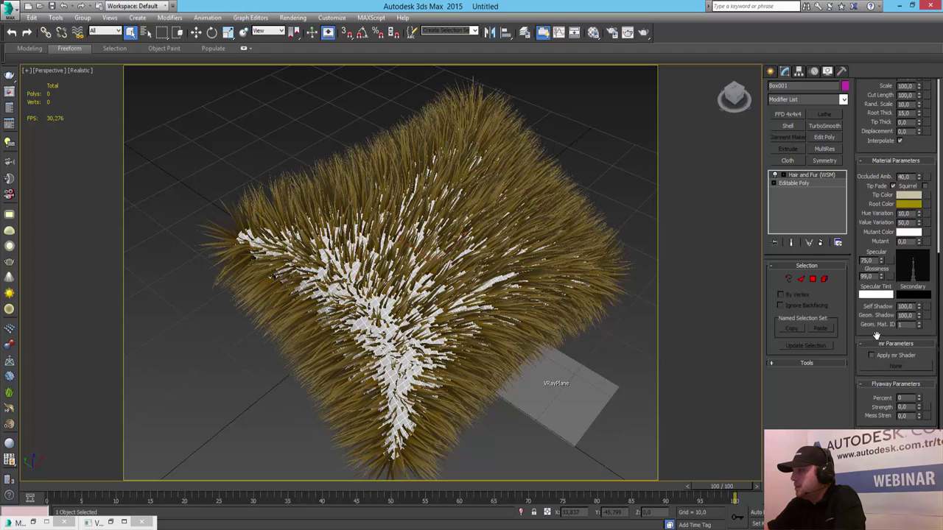
{"action": "scroll", "coordinate": [884, 294], "scroll_direction": "up", "scroll_amount": 3}
{"action": "scroll", "coordinate": [899, 324], "scroll_direction": "up", "scroll_amount": 3}
{"action": "scroll", "coordinate": [920, 356], "scroll_direction": "up", "scroll_amount": 3}
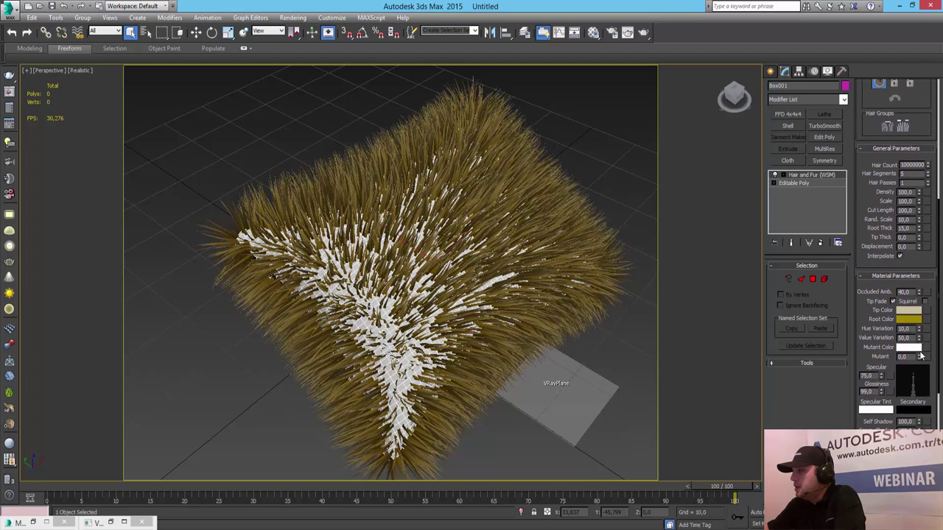
{"action": "left_click", "coordinate": [927, 311]}
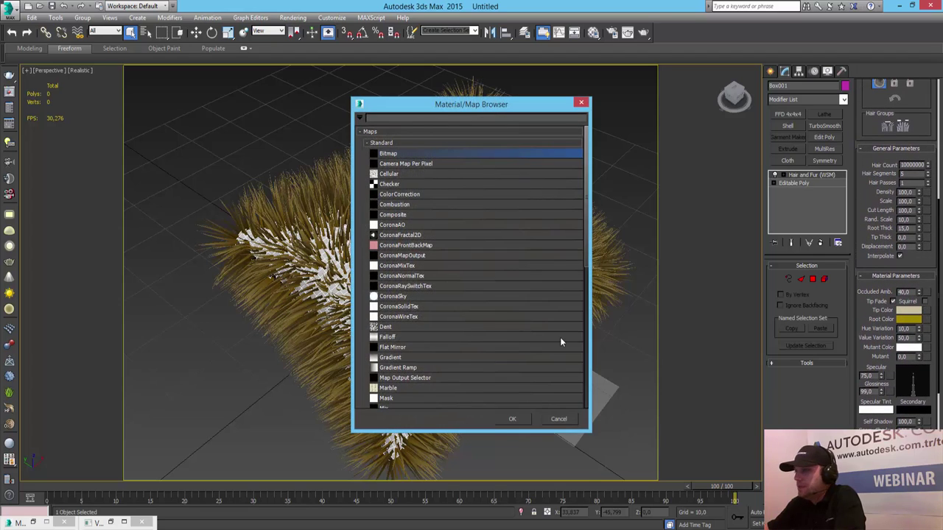
{"action": "left_click", "coordinate": [560, 418]}
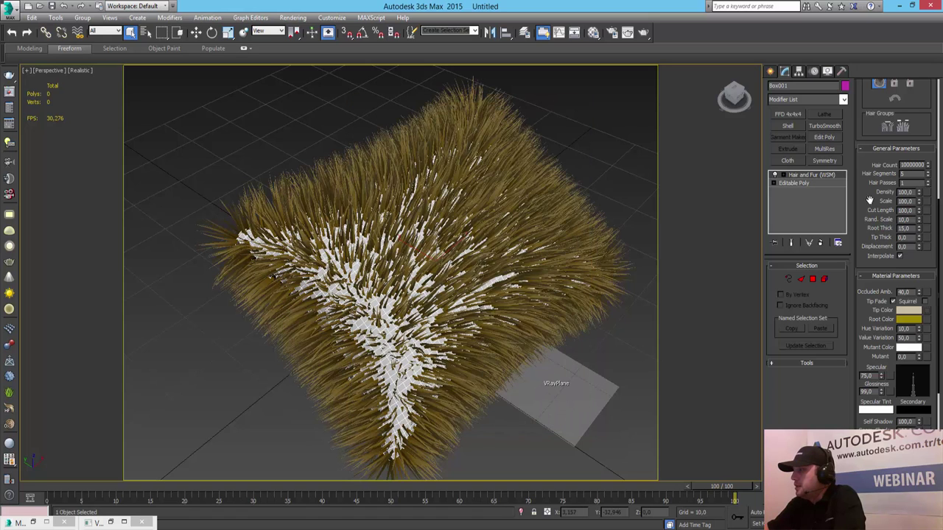
{"action": "left_click_drag", "start_coordinate": [869, 200], "coordinate": [868, 348]}
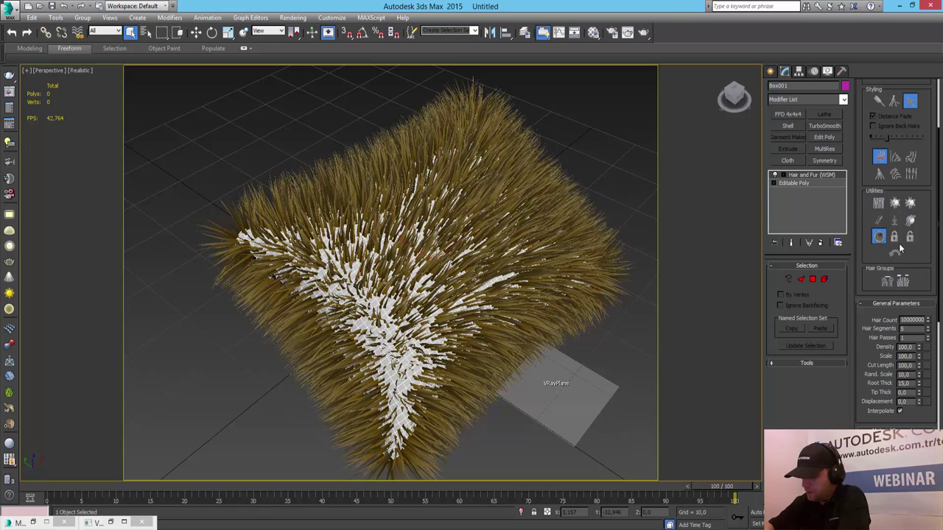
{"action": "scroll", "coordinate": [899, 243], "scroll_direction": "up", "scroll_amount": 5}
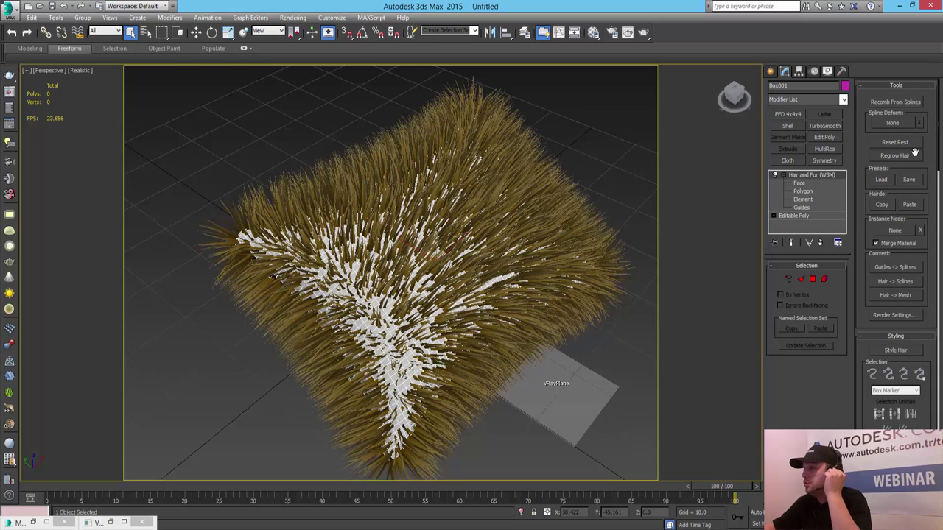
- Apply the platinumBlond hair preset to the pillow's fur
{"action": "left_click", "coordinate": [882, 180]}
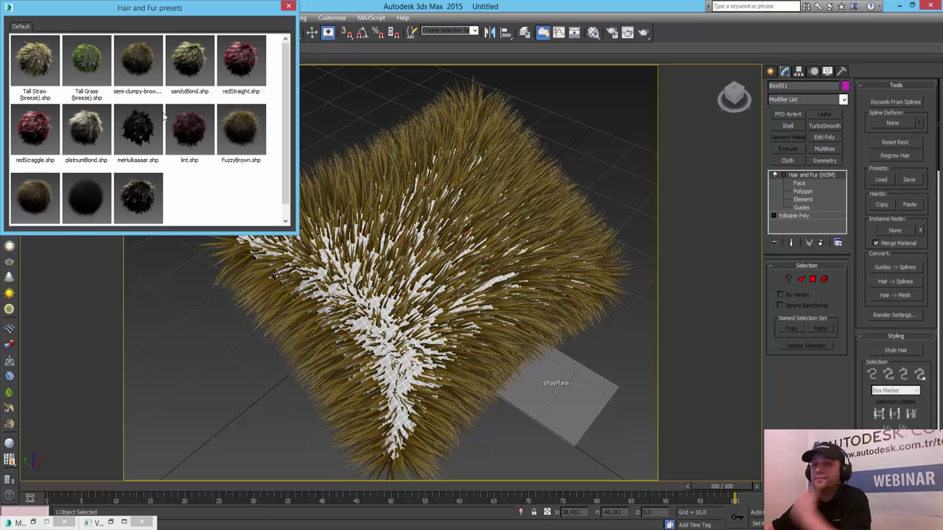
{"action": "left_click", "coordinate": [92, 133]}
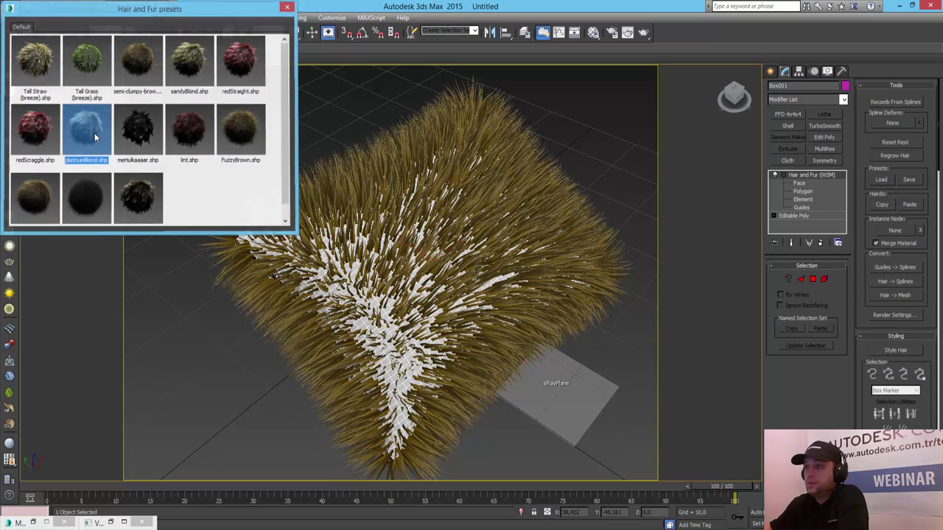
{"action": "double_click", "coordinate": [94, 132]}
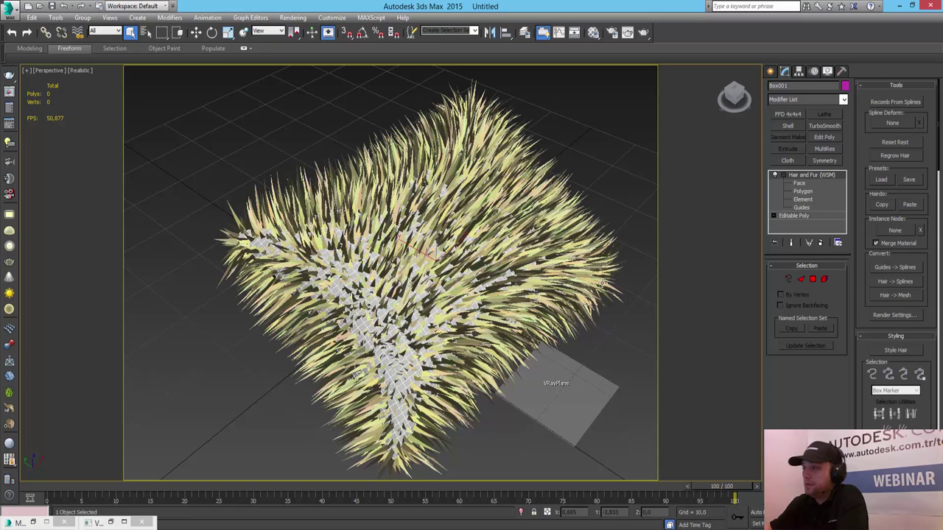
- Switch the fur to the Tall Straw preset and start a production render
{"action": "left_click", "coordinate": [882, 179]}
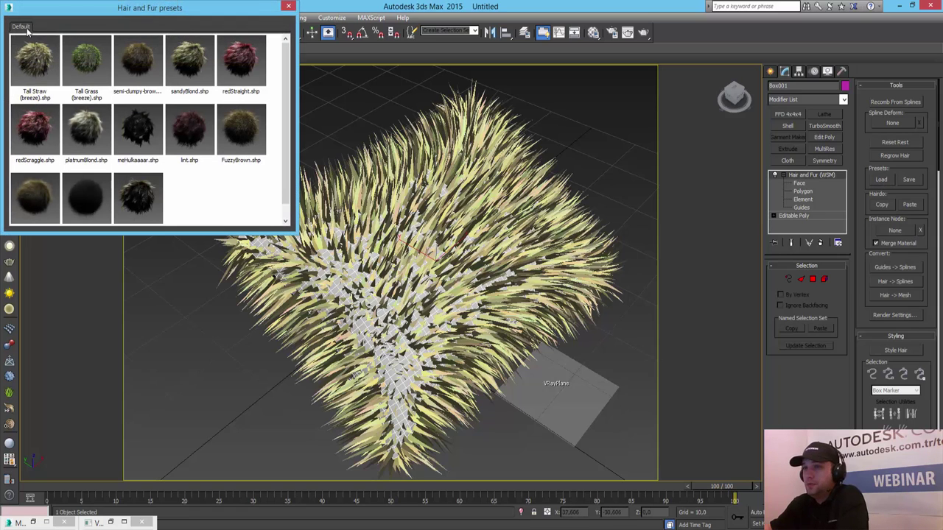
{"action": "double_click", "coordinate": [37, 56]}
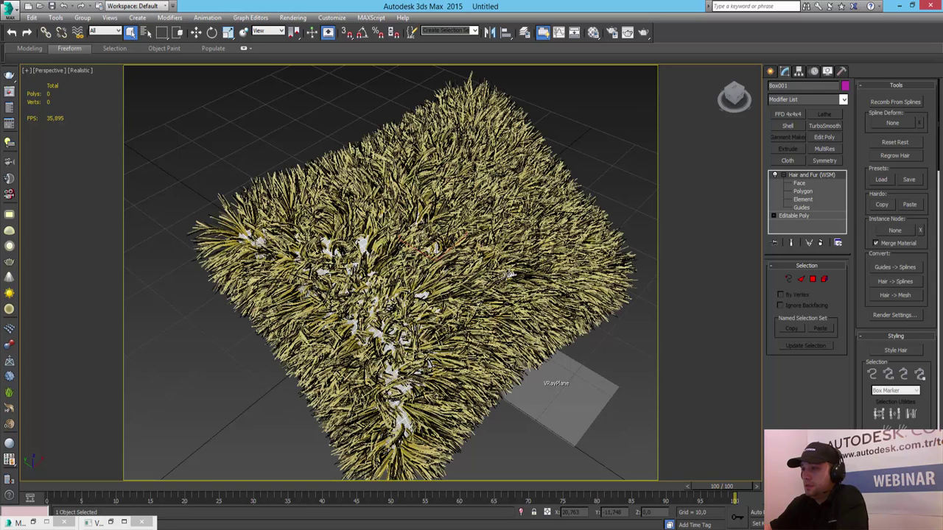
{"action": "left_click", "coordinate": [642, 33]}
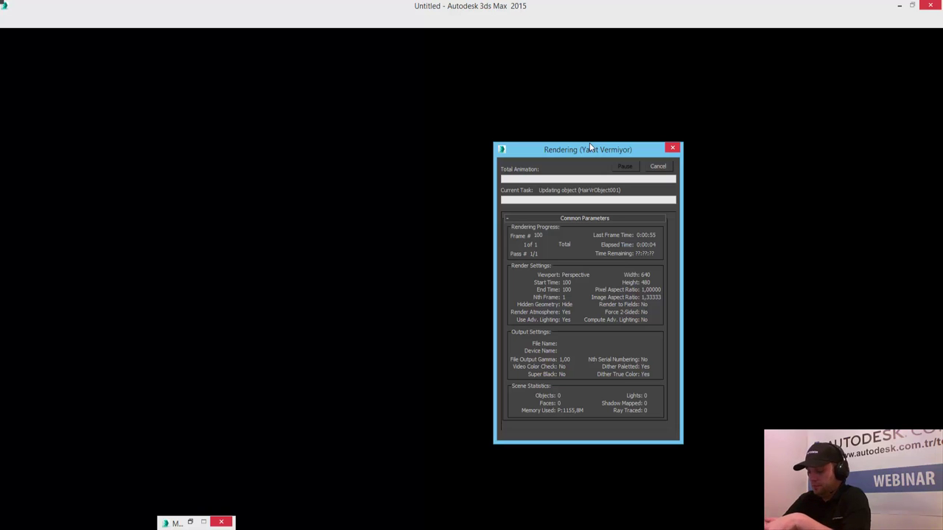
- Bring the stalled Rendering window forward and let the green grass render finish
{"action": "left_click", "coordinate": [590, 147]}
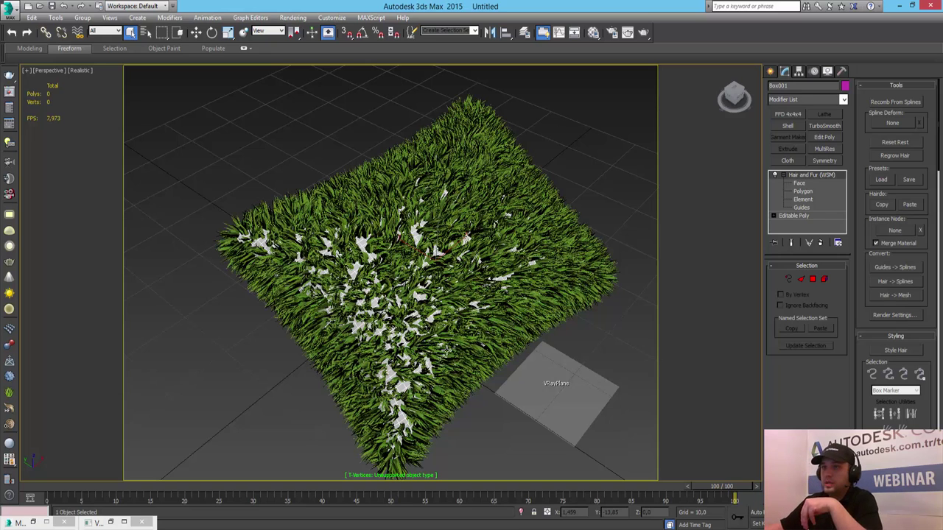
{"action": "left_click", "coordinate": [237, 370]}
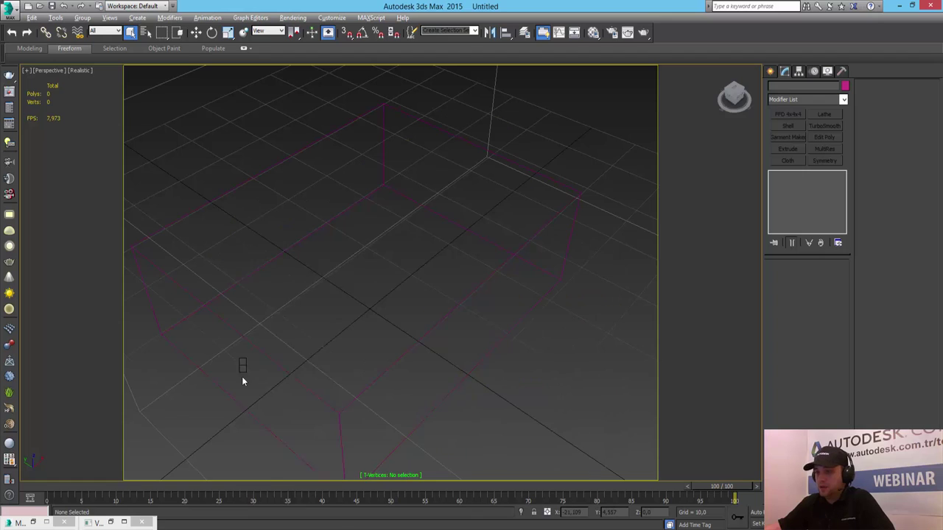
{"action": "right_click", "coordinate": [242, 377]}
{"action": "left_click", "coordinate": [293, 493]}
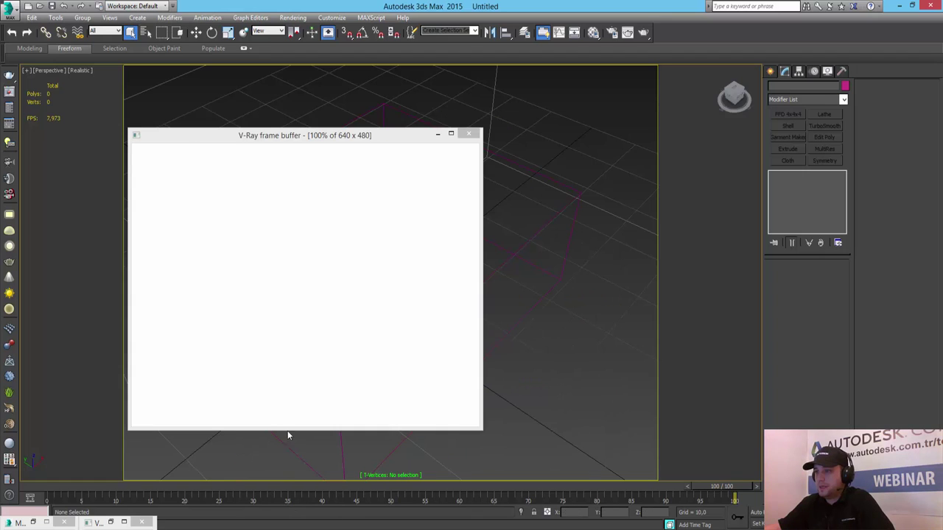
{"action": "left_click", "coordinate": [469, 135]}
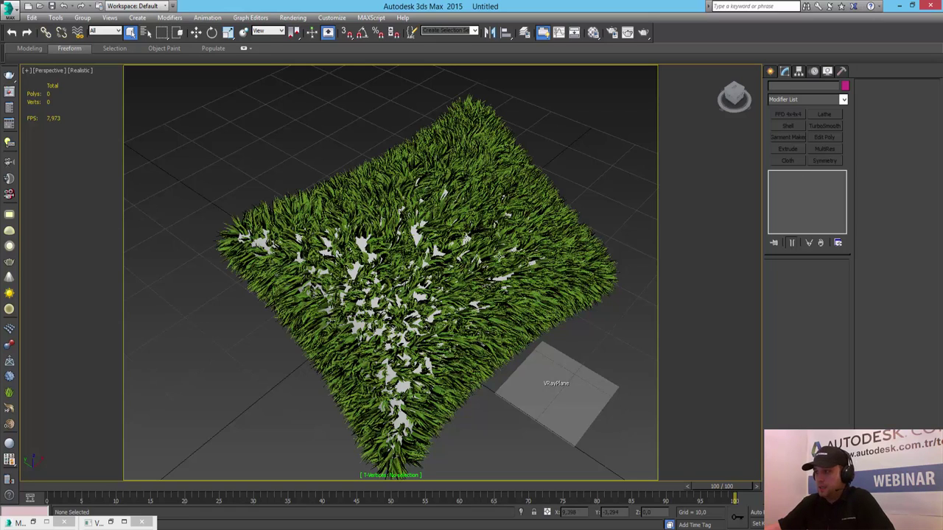
{"action": "left_click", "coordinate": [529, 236]}
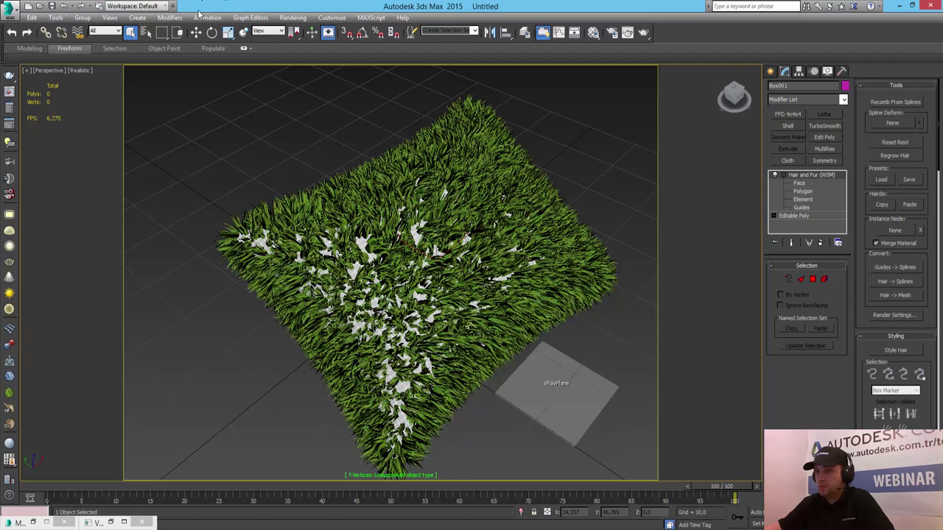
{"action": "left_click", "coordinate": [198, 34]}
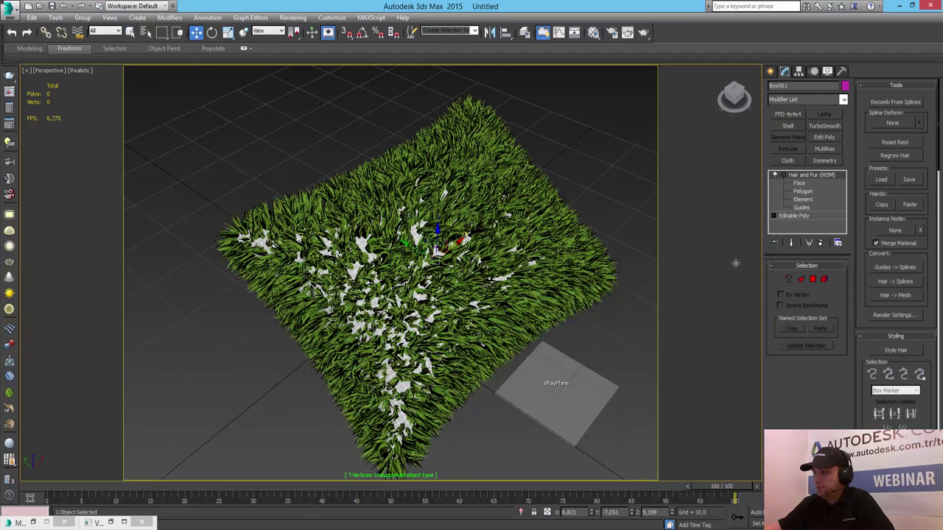
- Replace the Hair and Fur modifier with VRayFur on Box001 and run a test render
{"action": "left_click", "coordinate": [820, 243]}
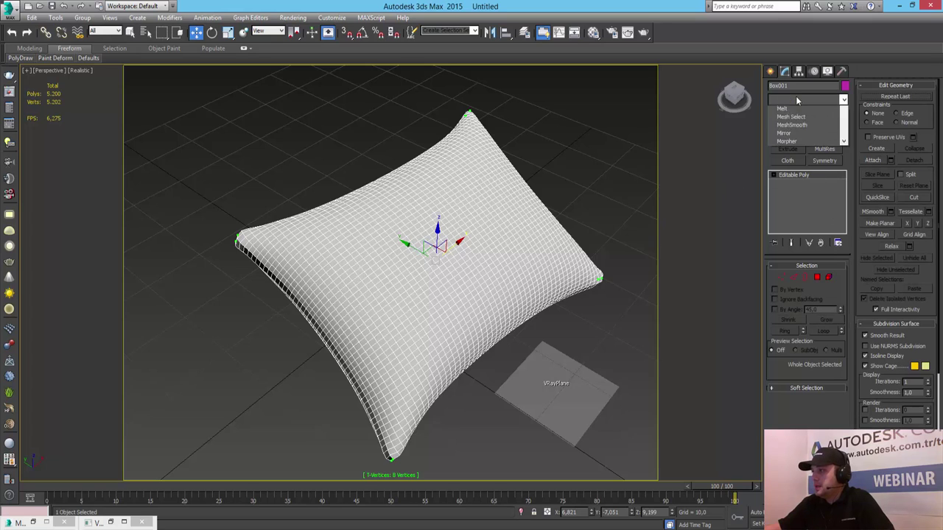
{"action": "left_click", "coordinate": [774, 73]}
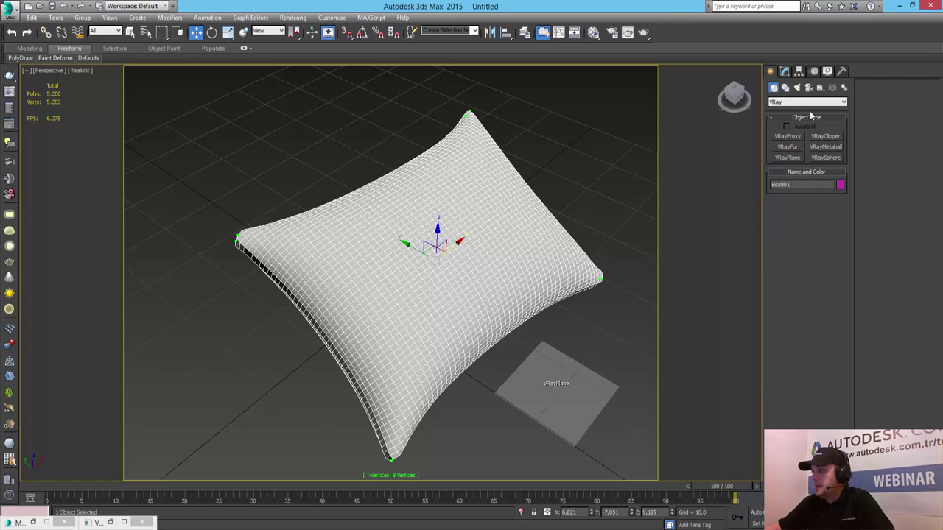
{"action": "left_click", "coordinate": [788, 147]}
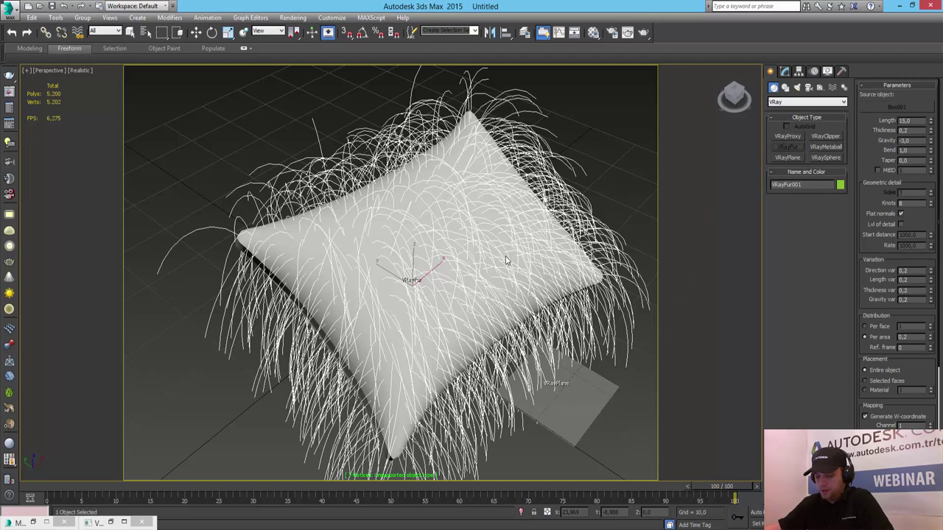
{"action": "key", "text": "shift+q"}
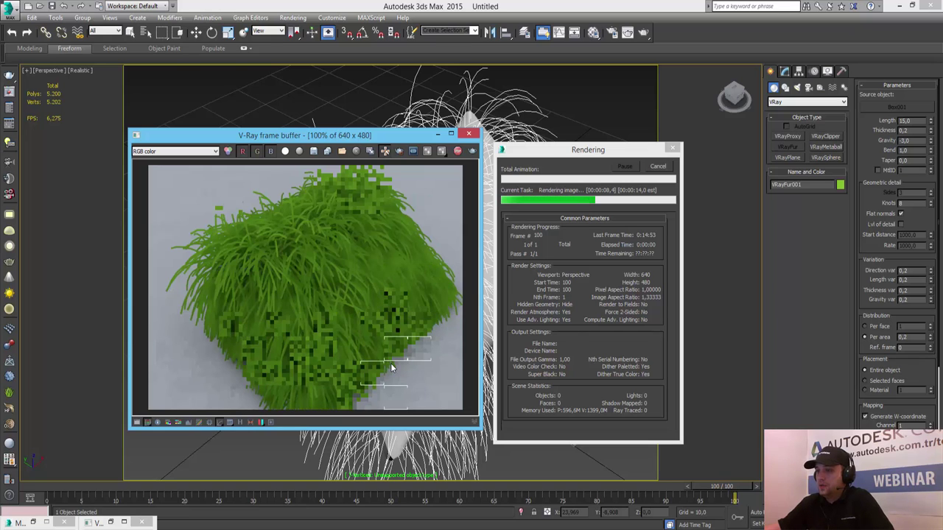
{"action": "left_click", "coordinate": [659, 168]}
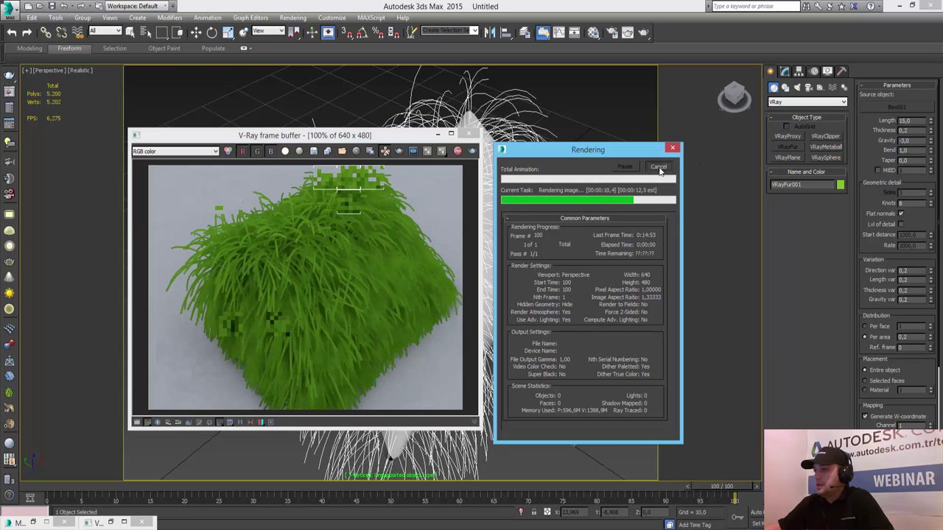
{"action": "left_click", "coordinate": [658, 167]}
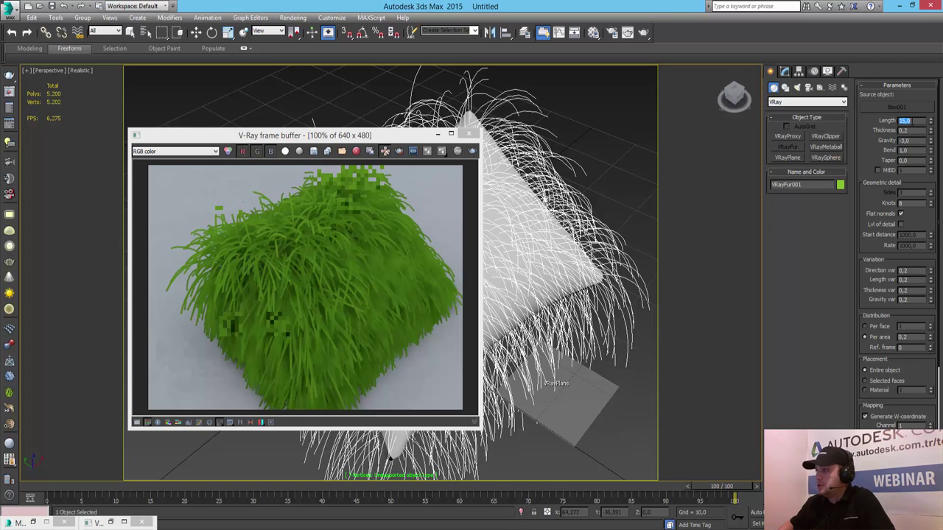
- Set VRayFur Length 5 and Thickness 0,01, re-render, then turn on edged faces
{"action": "type", "text": "5"}
{"action": "key", "text": "Return"}
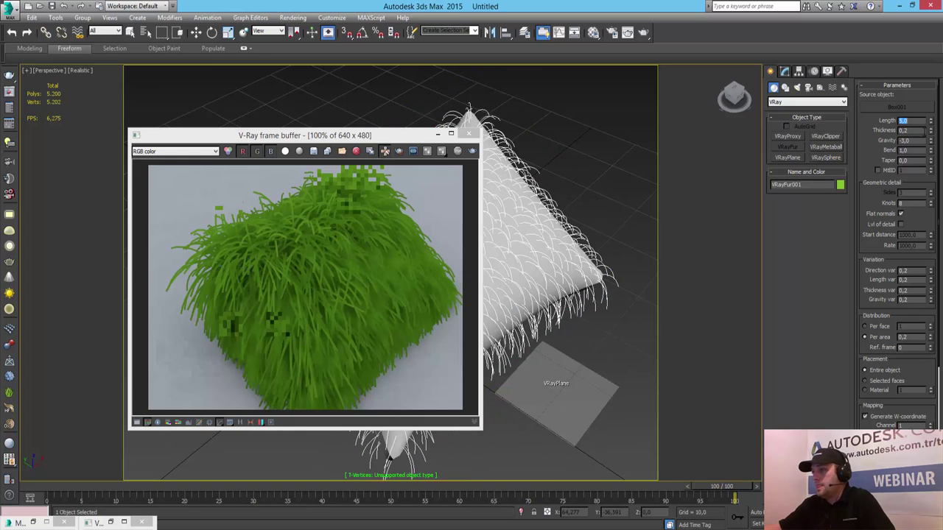
{"action": "left_click", "coordinate": [473, 152]}
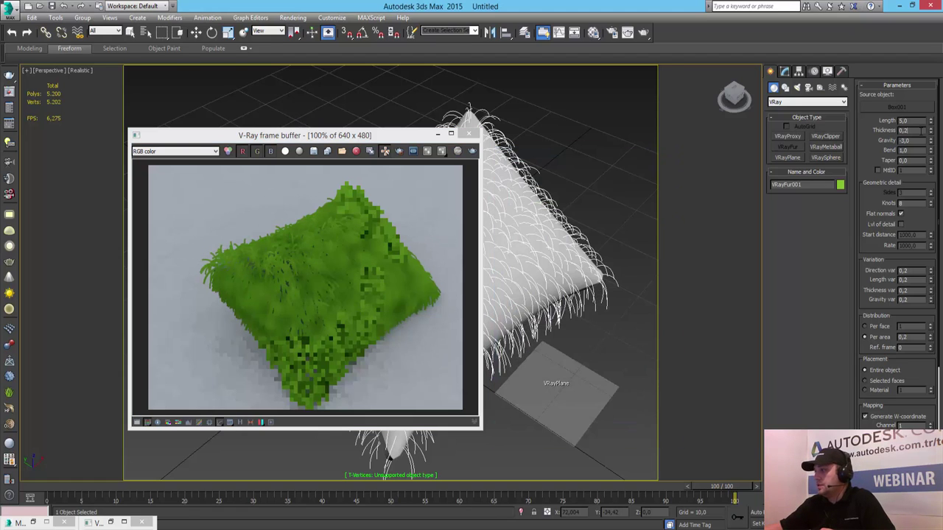
{"action": "type", "text": "01"}
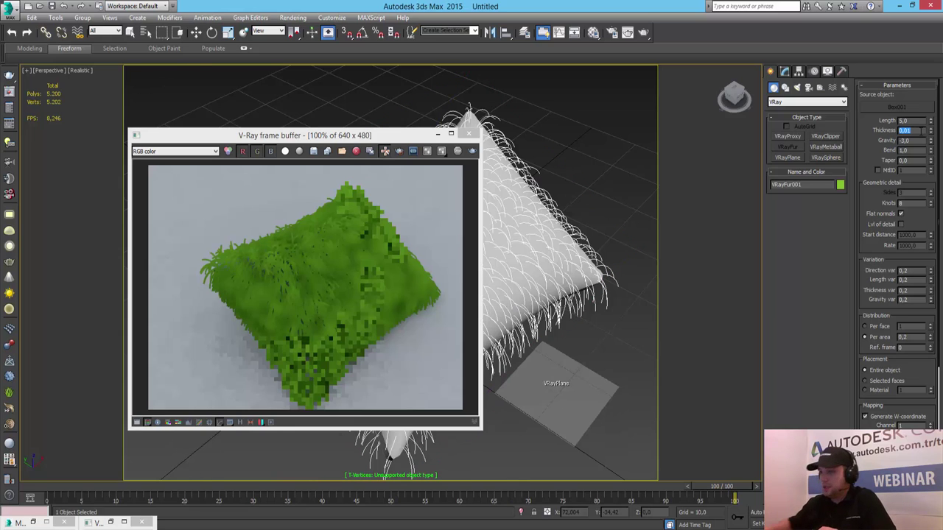
{"action": "left_click", "coordinate": [472, 152]}
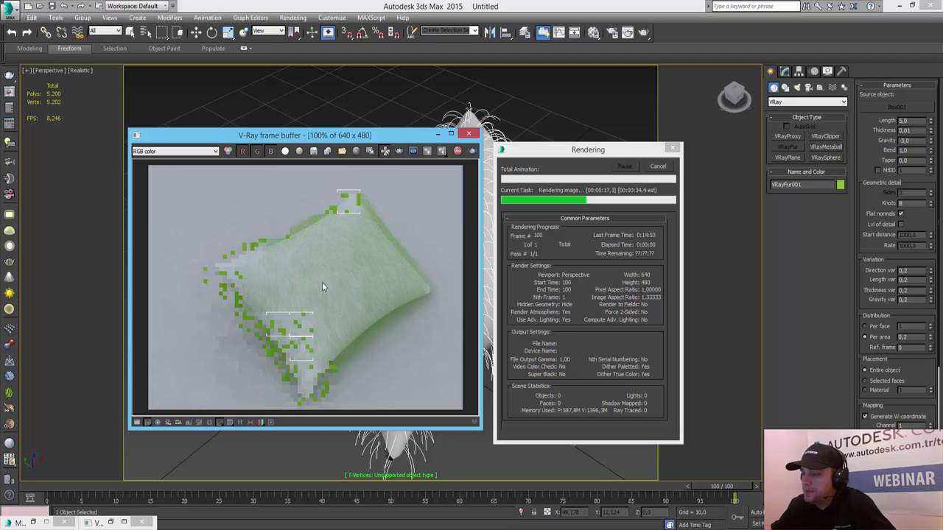
{"action": "left_click", "coordinate": [659, 168]}
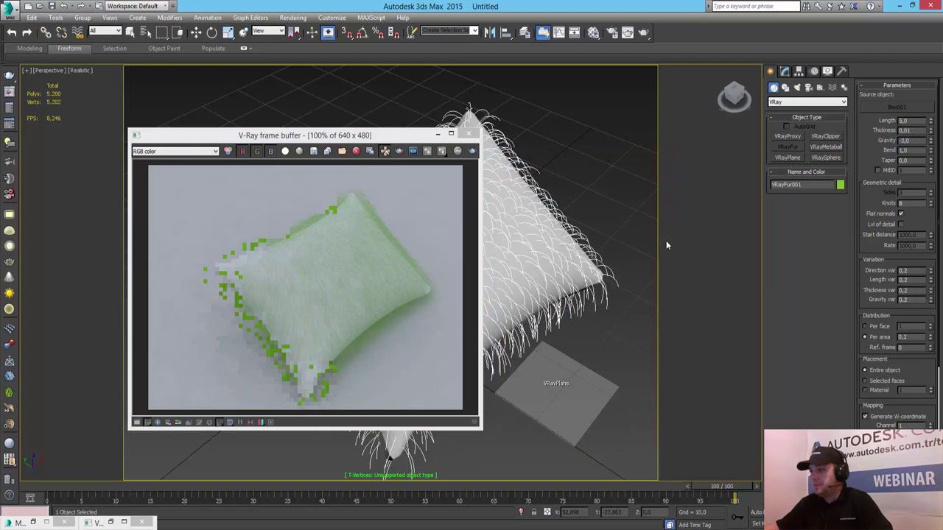
{"action": "key", "text": "F4"}
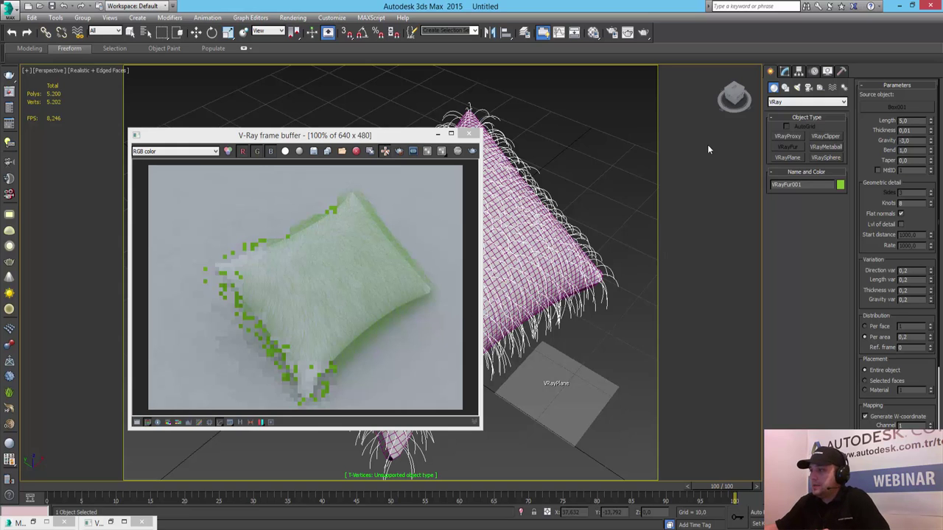
- Add a TurboSmooth modifier to Box001 and start a new V-Ray render
{"action": "left_click", "coordinate": [785, 70]}
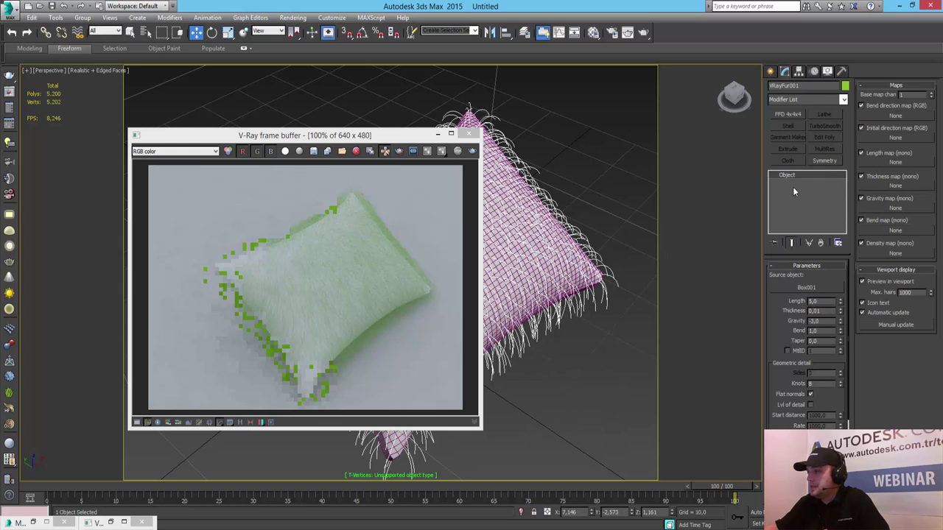
{"action": "left_click", "coordinate": [539, 279]}
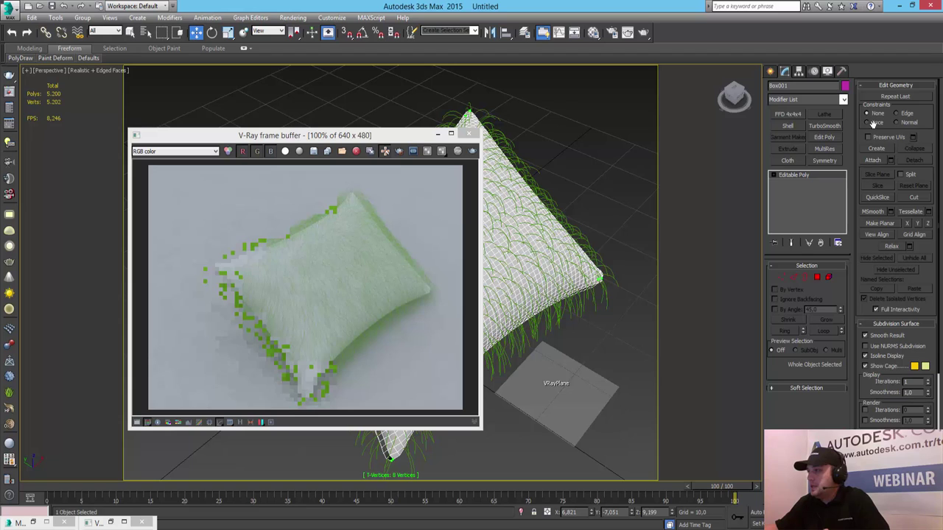
{"action": "left_click", "coordinate": [818, 100]}
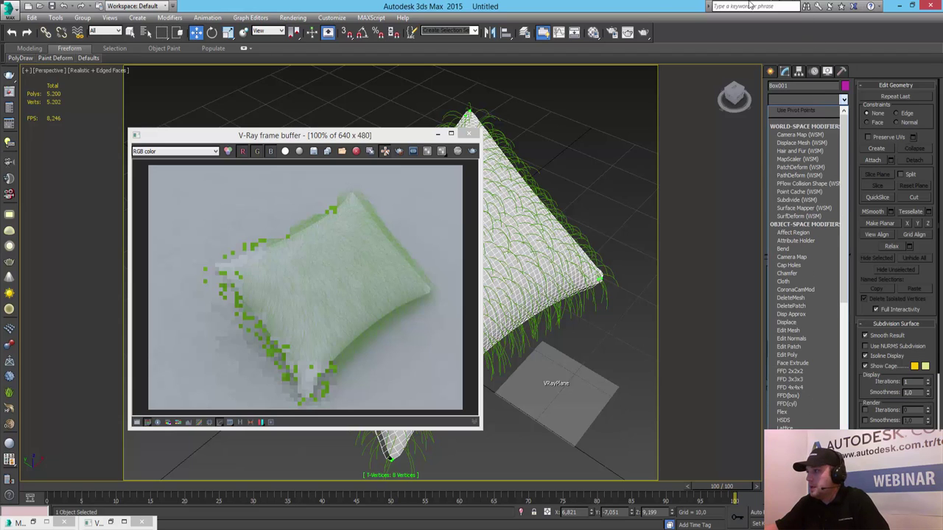
{"action": "left_click", "coordinate": [819, 94]}
{"action": "left_click", "coordinate": [822, 127]}
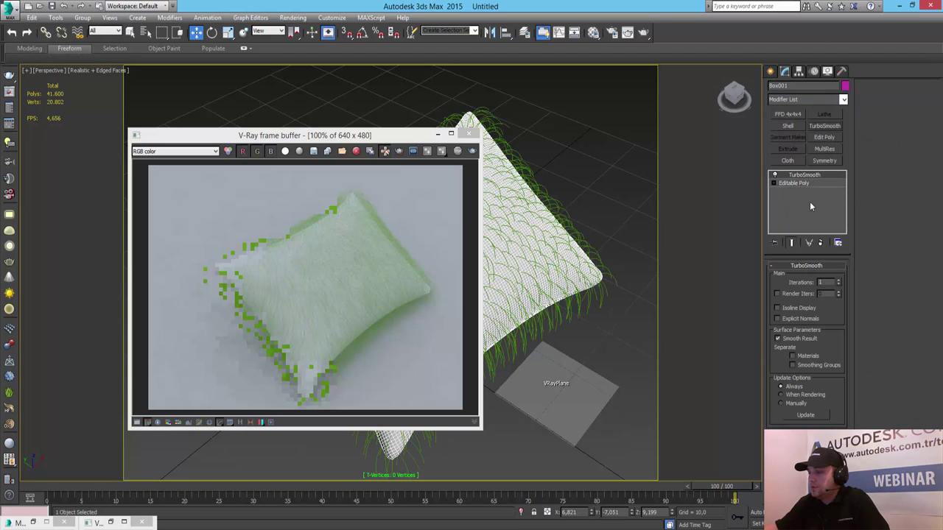
{"action": "left_click", "coordinate": [472, 152]}
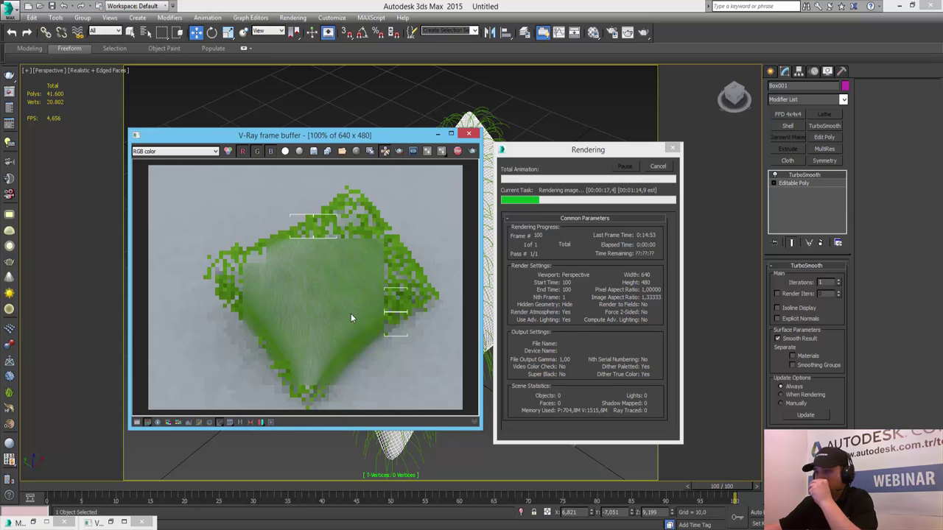
- Cancel the render, select VRayFur001, and re-render with Thickness 0.1
{"action": "left_click", "coordinate": [658, 167]}
{"action": "left_click", "coordinate": [603, 277]}
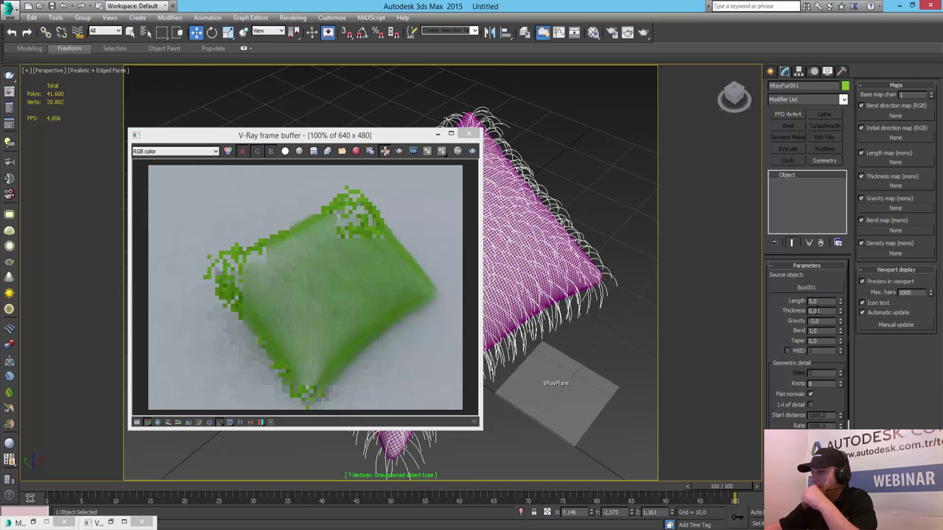
{"action": "double_click", "coordinate": [814, 310]}
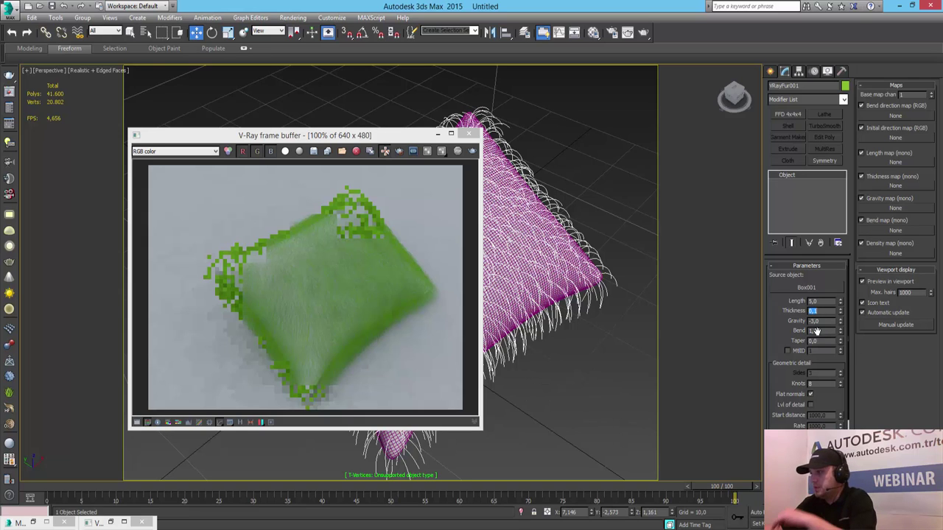
{"action": "key", "text": "shift+q"}
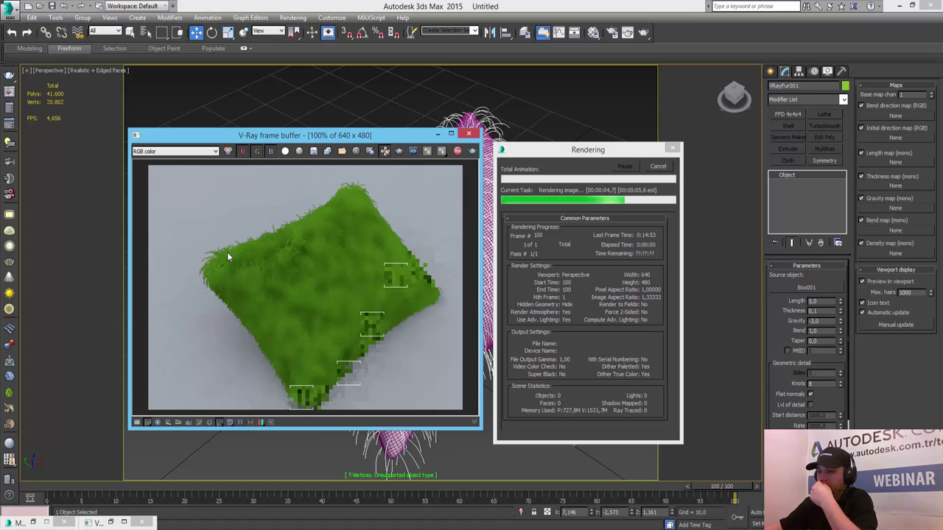
- Lower the VRayFur thickness to 0.0 and render the pillow again
{"action": "left_click", "coordinate": [685, 178]}
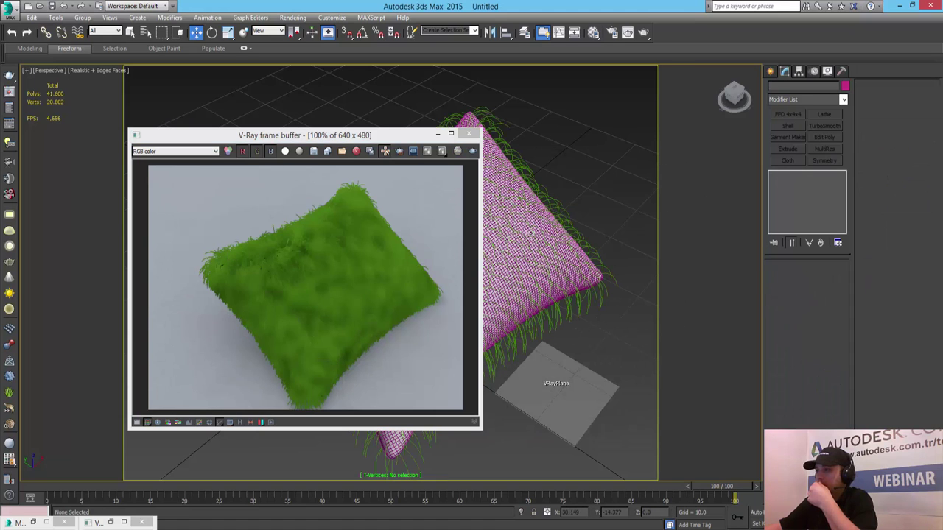
{"action": "left_click", "coordinate": [587, 248]}
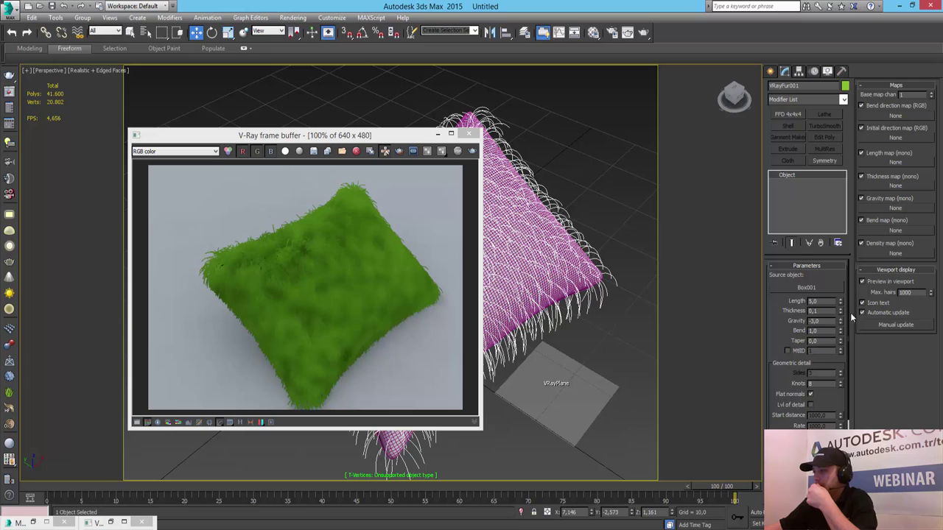
{"action": "left_click", "coordinate": [841, 312]}
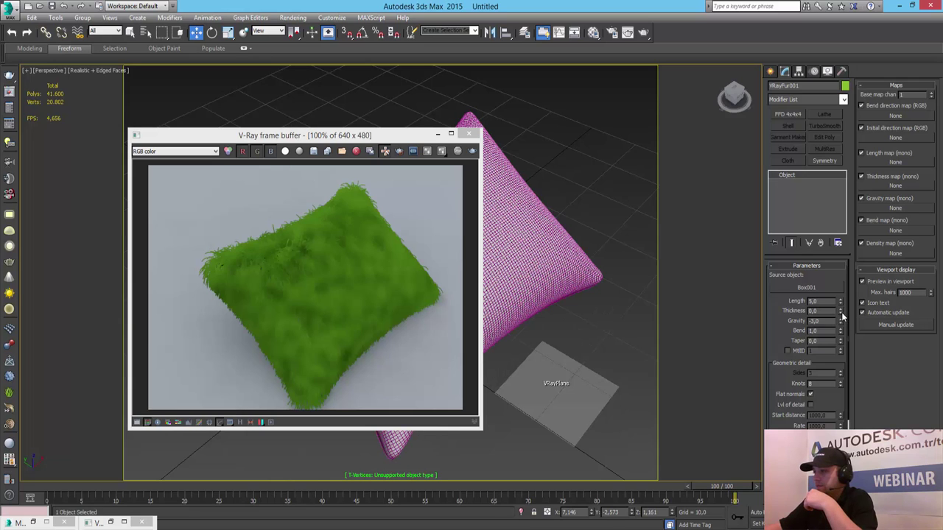
{"action": "left_click", "coordinate": [841, 312]}
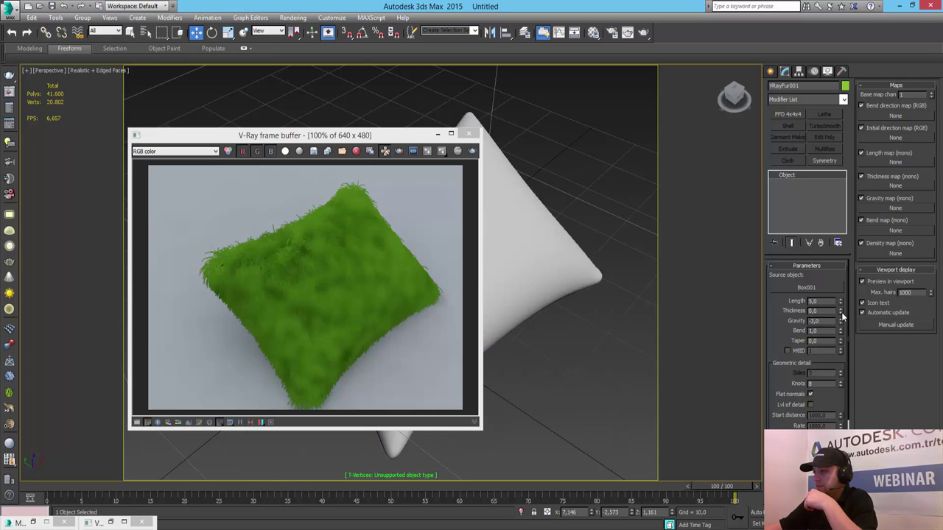
{"action": "left_click", "coordinate": [841, 313]}
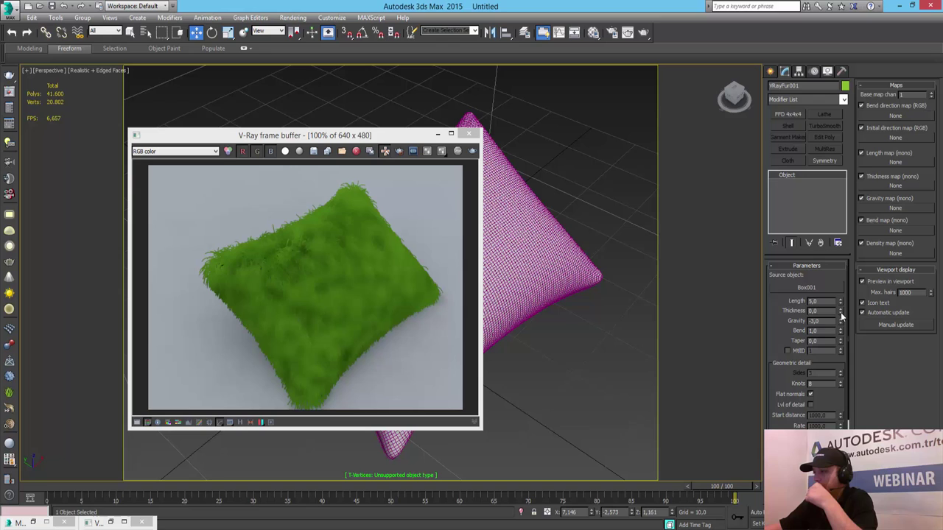
{"action": "left_click", "coordinate": [471, 152]}
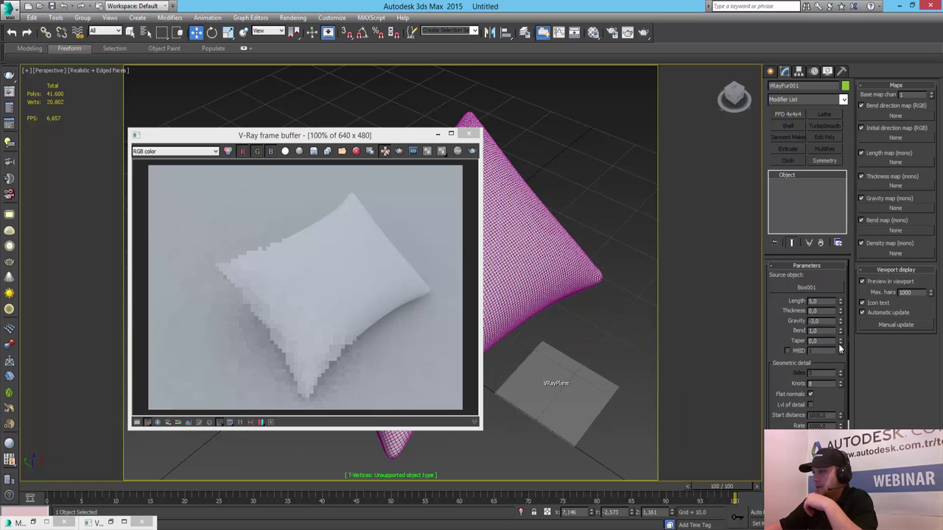
- Test-render Thickness 0.09, then set the fur thickness to 0.07
{"action": "type", "text": "0,"}
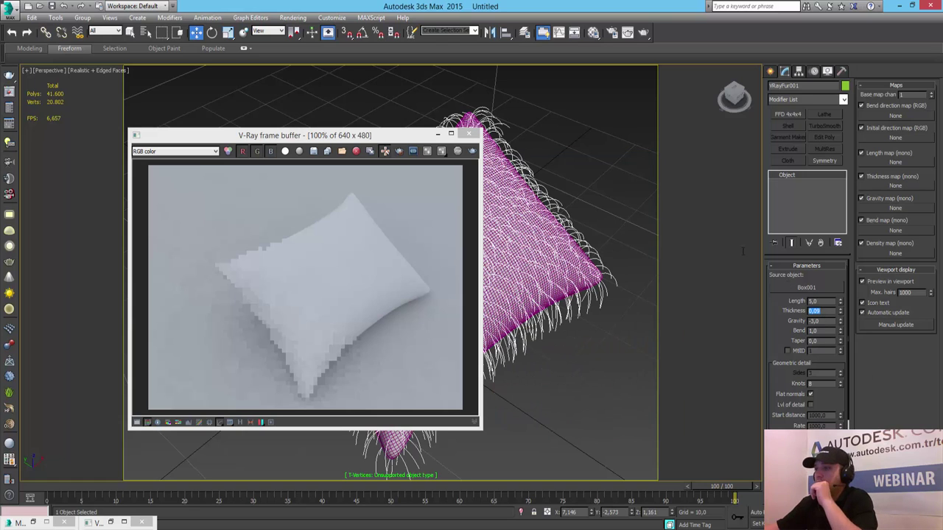
{"action": "left_click", "coordinate": [472, 152]}
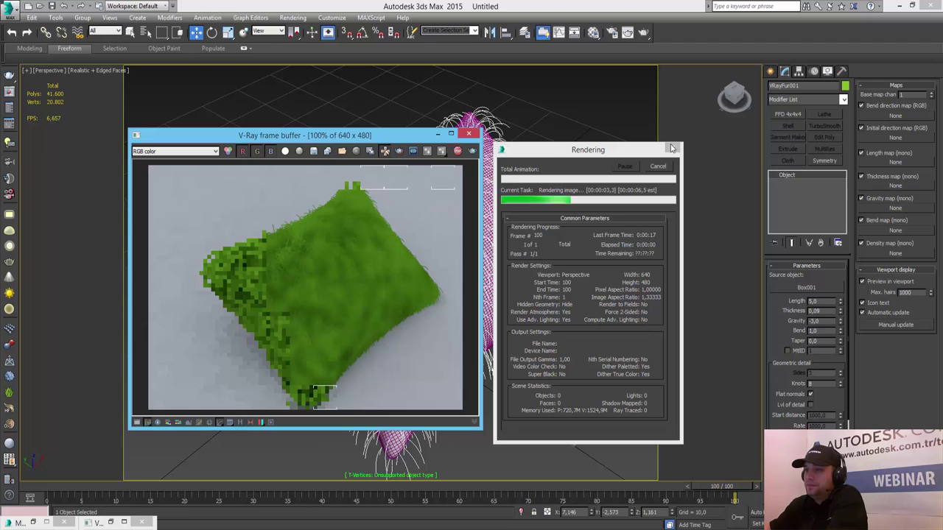
{"action": "right_click", "coordinate": [840, 313]}
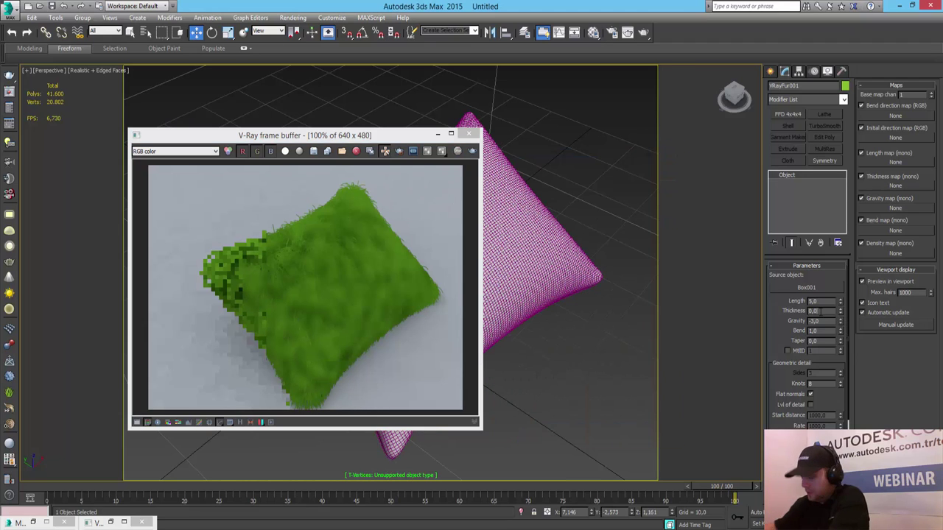
{"action": "type", "text": "7"}
{"action": "key", "text": "Return"}
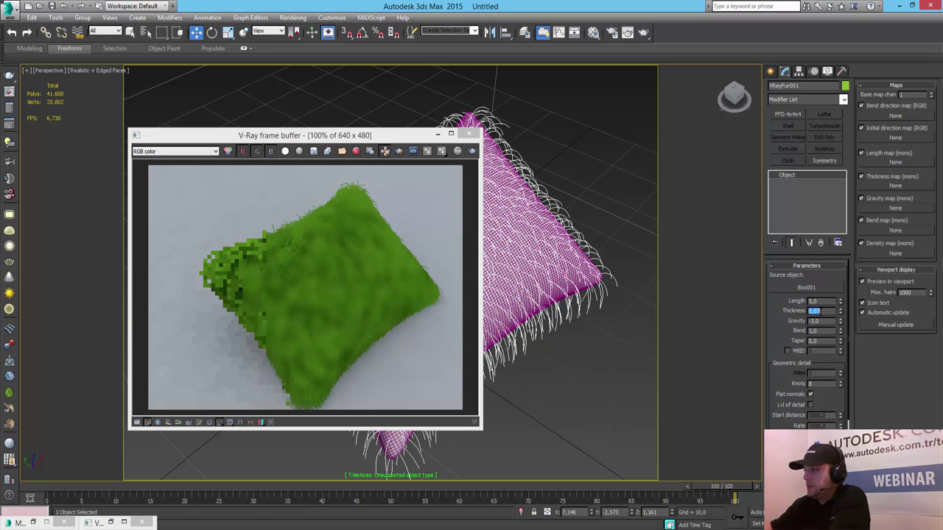
{"action": "left_click", "coordinate": [312, 216]}
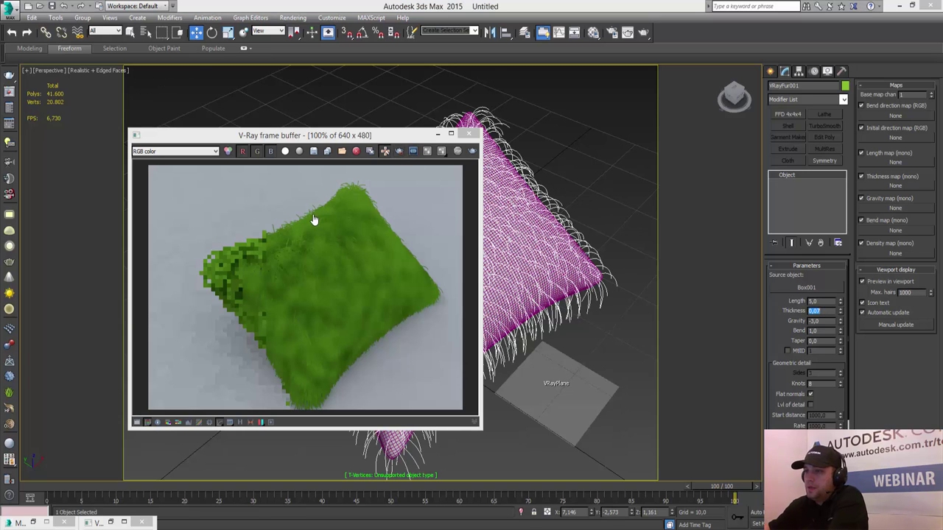
- Render an enlarged region at thickness 0.07, then set Thickness 0,02 and re-render it
{"action": "left_click_drag", "start_coordinate": [403, 333], "coordinate": [407, 355]}
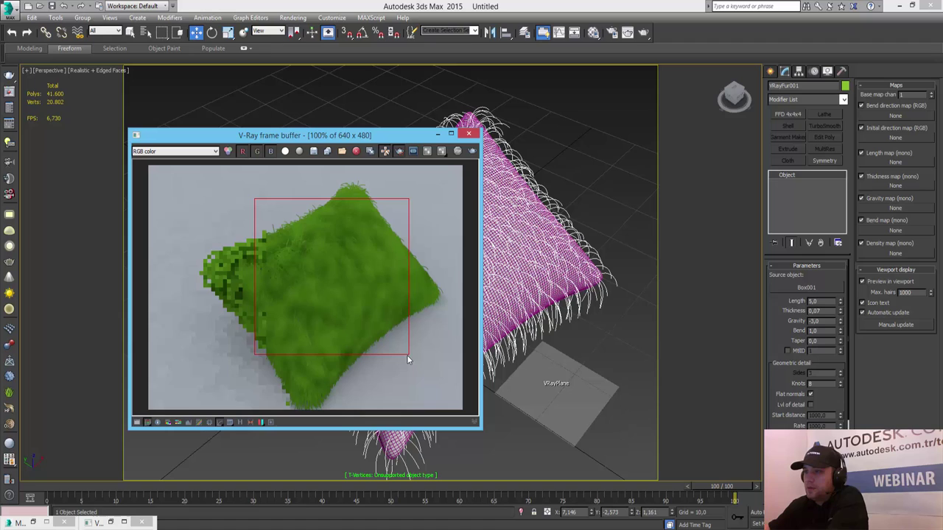
{"action": "left_click", "coordinate": [473, 151]}
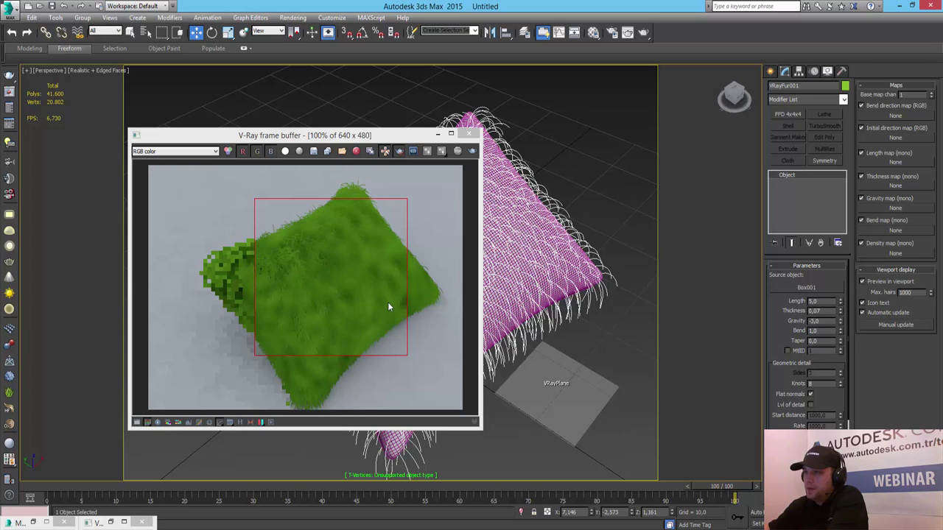
{"action": "right_click", "coordinate": [840, 314]}
{"action": "left_click", "coordinate": [819, 311]}
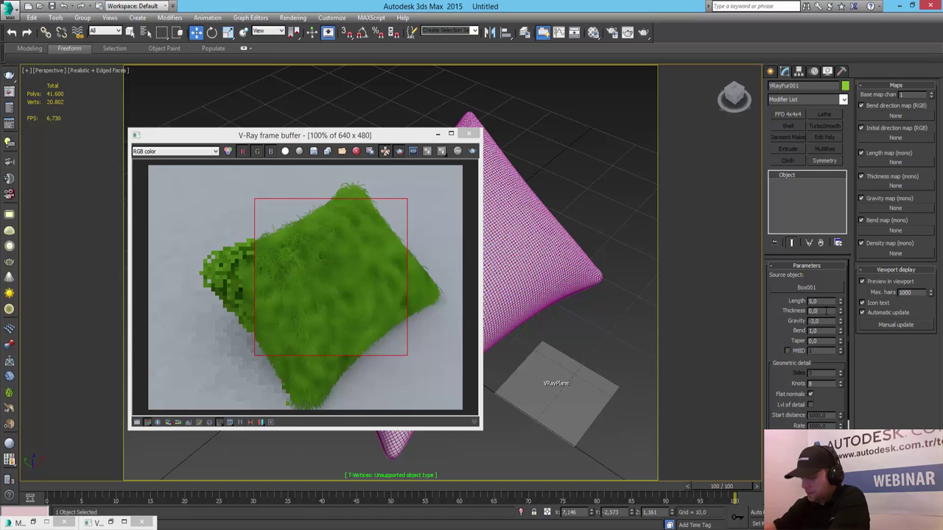
{"action": "type", "text": "0,02"}
{"action": "key", "text": "Return"}
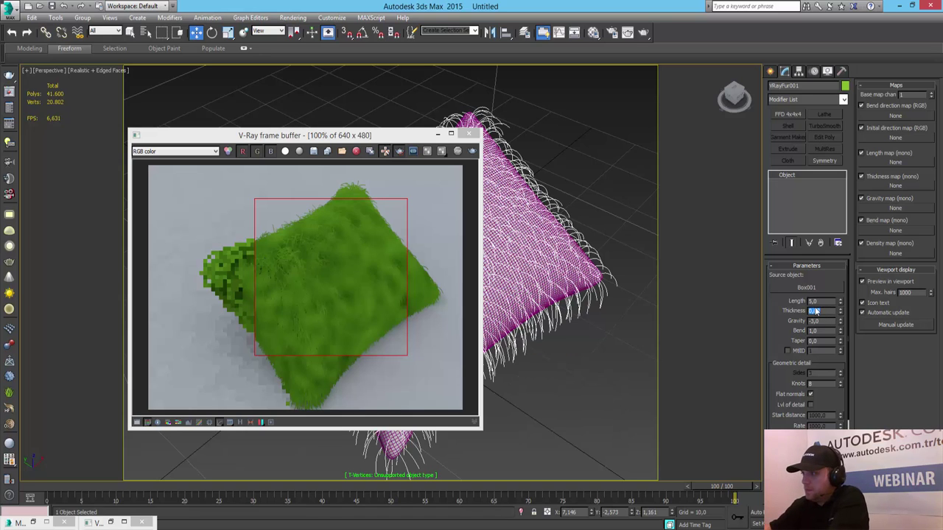
{"action": "left_click", "coordinate": [472, 152]}
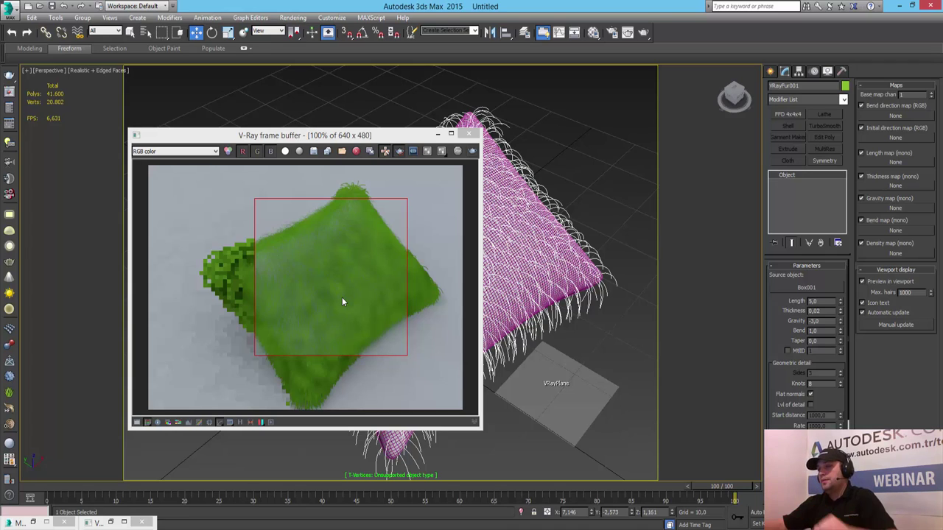
- Raise Box001's TurboSmooth iterations to 2 and render the smoother grassy pillow again in V-Ray
{"action": "left_click", "coordinate": [468, 135]}
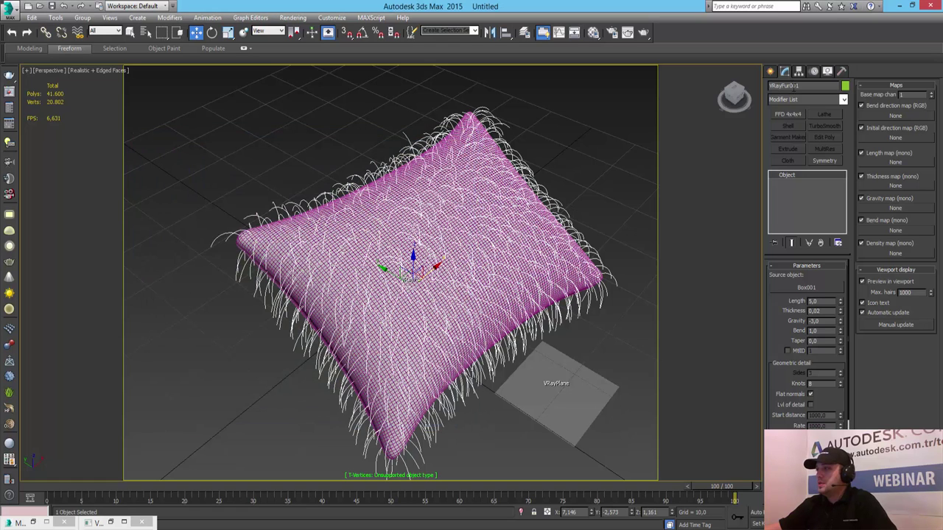
{"action": "left_click", "coordinate": [770, 71]}
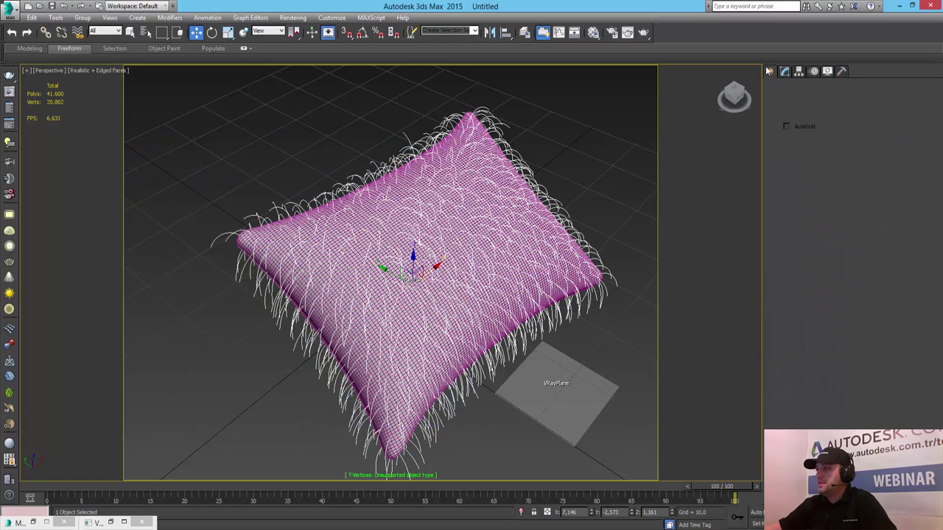
{"action": "left_click", "coordinate": [447, 347]}
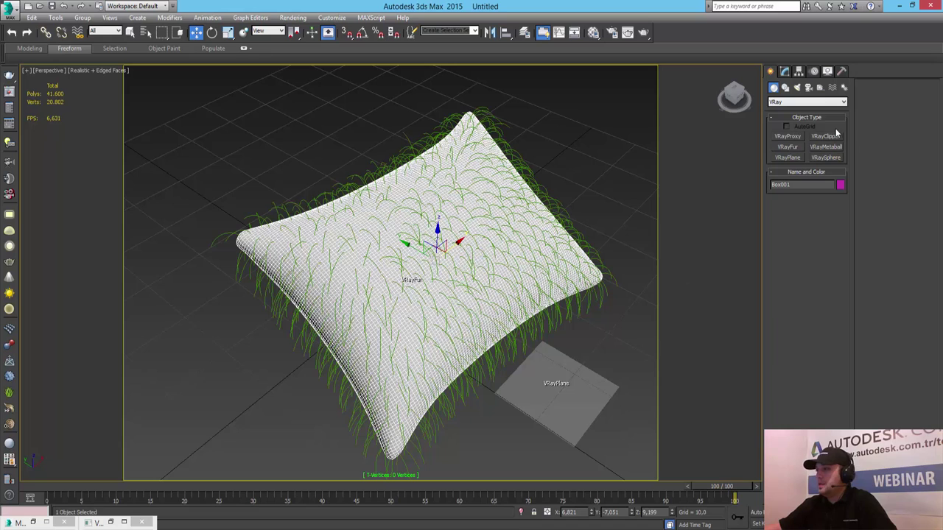
{"action": "left_click", "coordinate": [785, 71]}
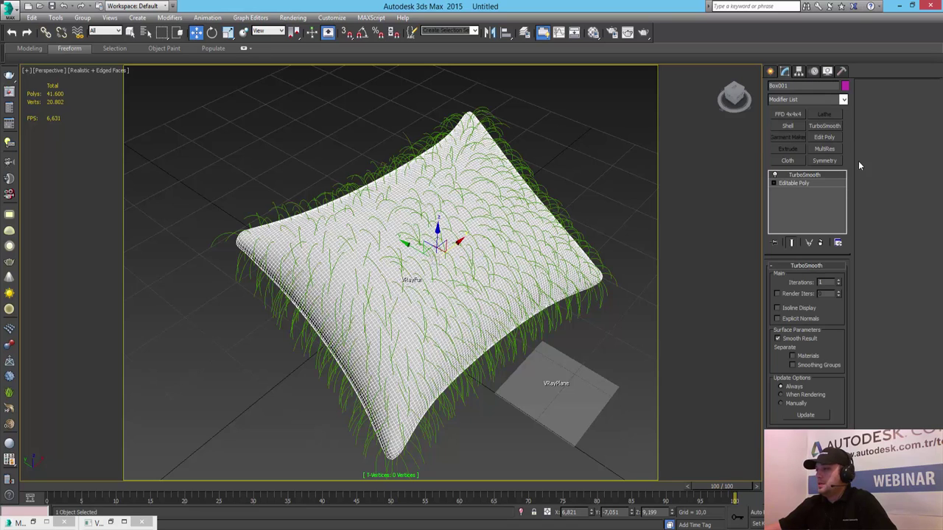
{"action": "left_click", "coordinate": [840, 281]}
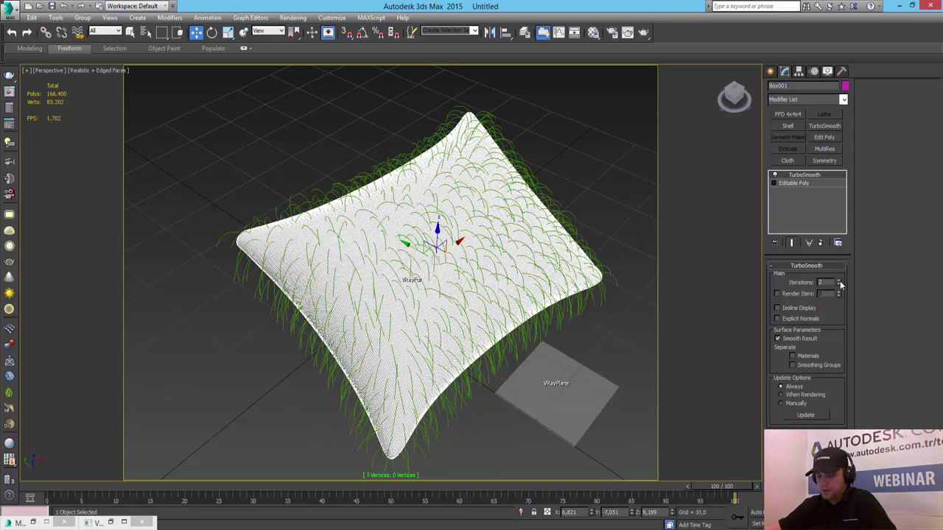
{"action": "key", "text": "shift+q"}
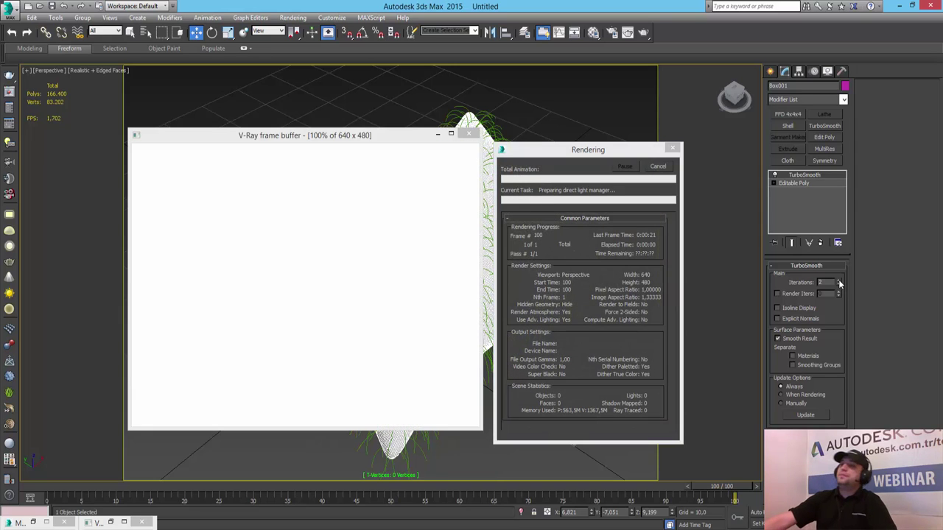